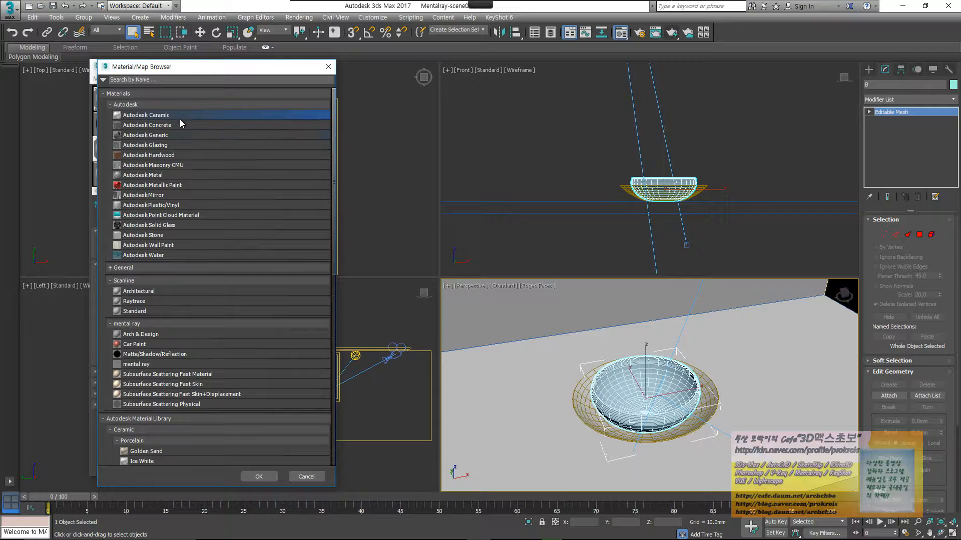
Change the 13 - Default material to Autodesk Ceramic with Porcelain as its Type
double_click(185, 116)
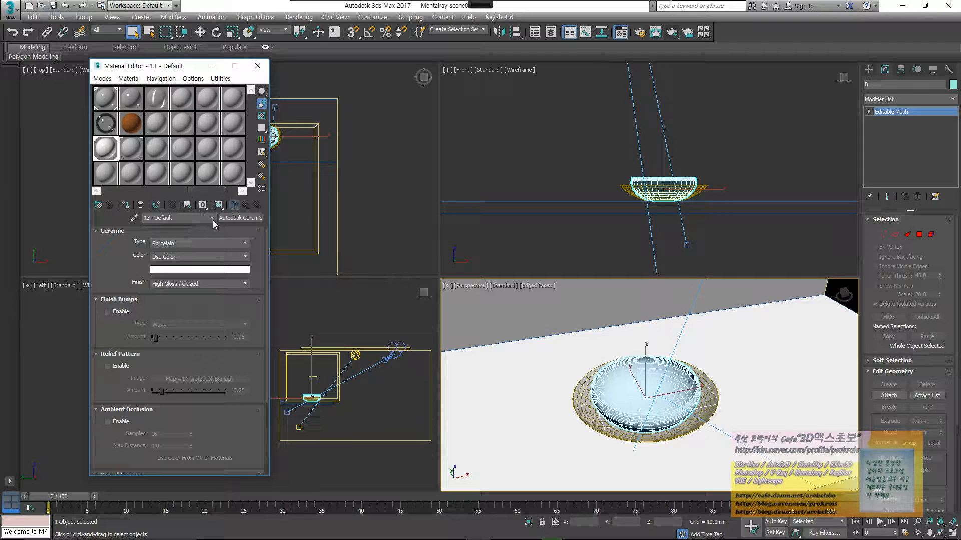
scroll(116, 257, down, 4)
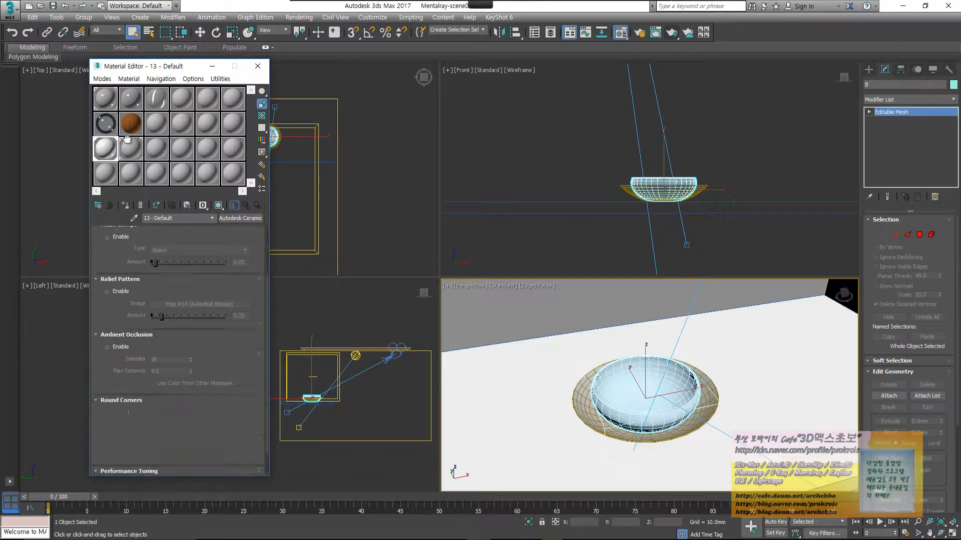
scroll(164, 280, up, 2)
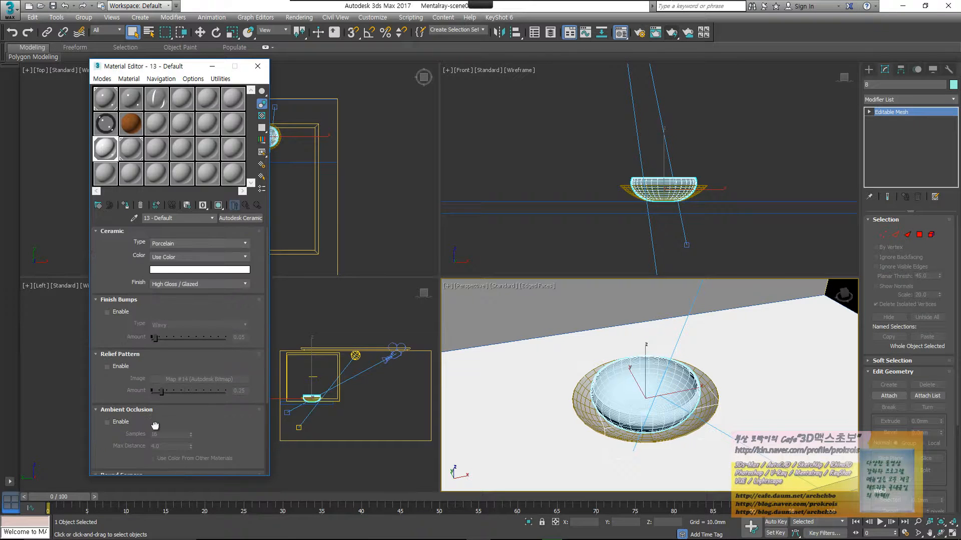
scroll(164, 240, down, 2)
scroll(183, 255, up, 4)
click(183, 244)
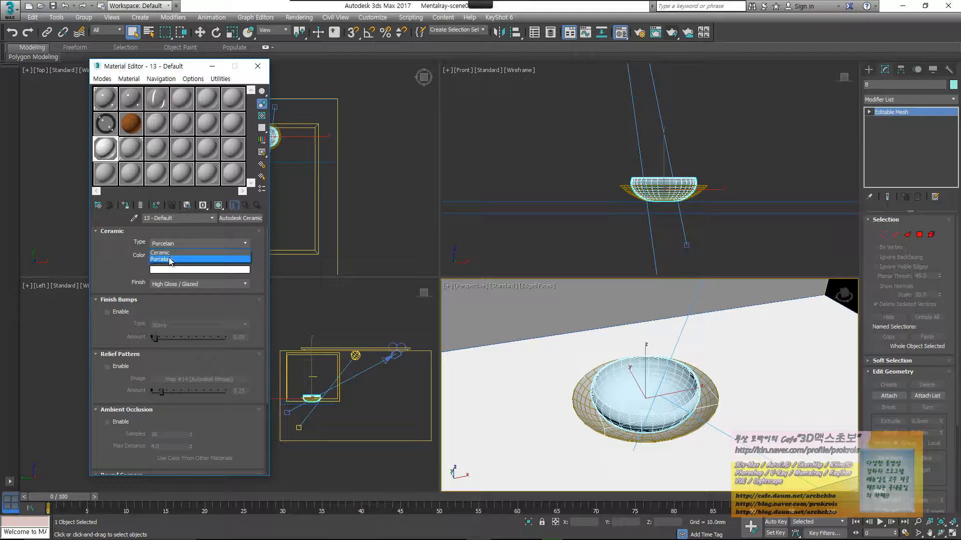
click(170, 260)
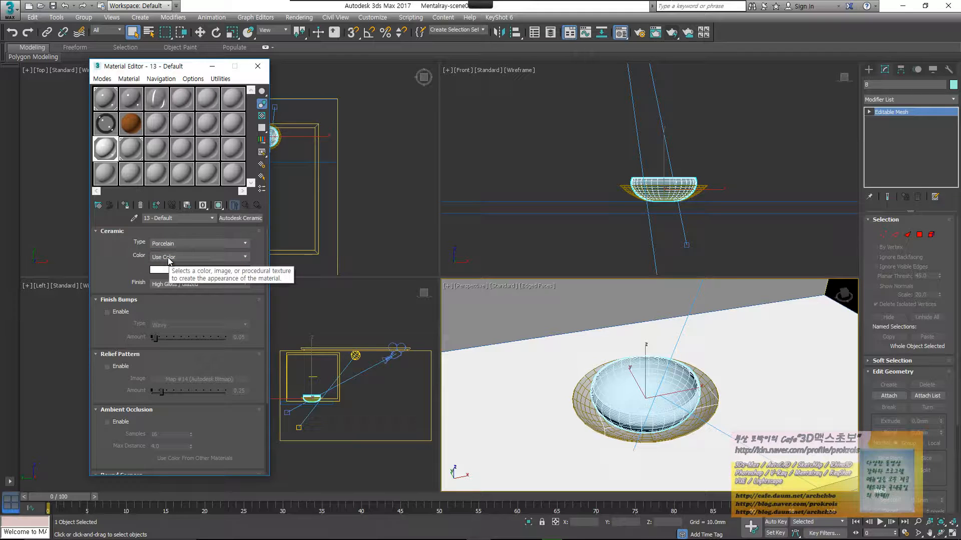
mouse_move(364, 4)
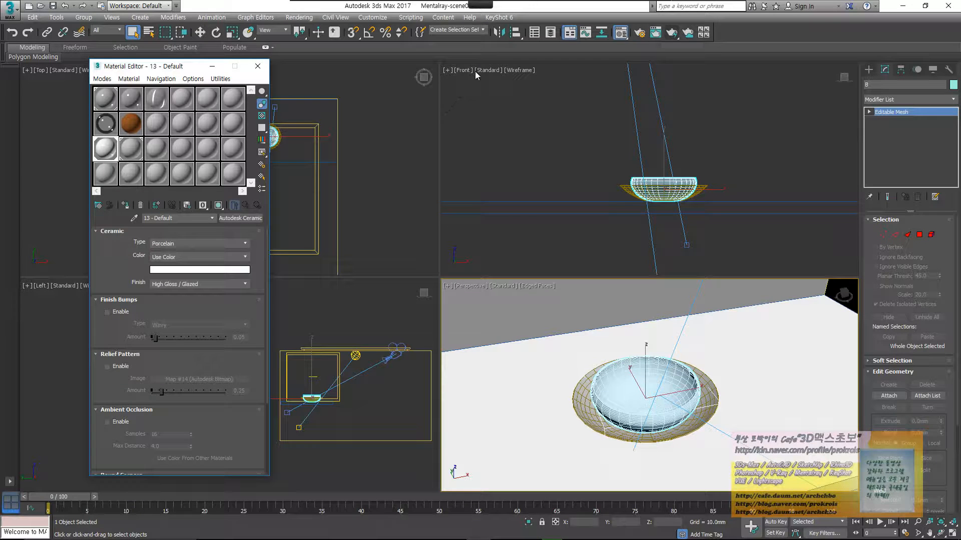
click(362, 18)
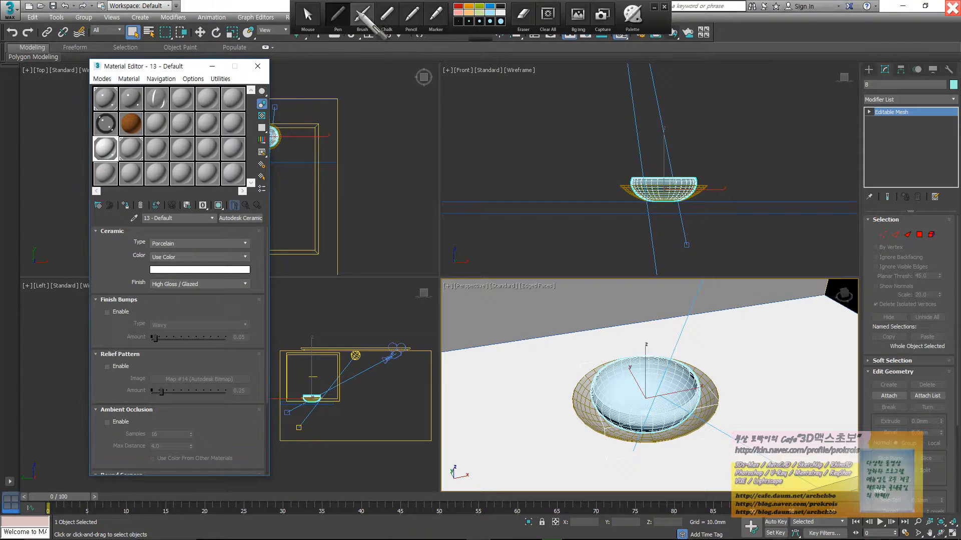
drag(356, 129, 346, 145)
drag(352, 136, 366, 145)
mouse_move(371, 125)
mouse_down()
mouse_move(371, 148)
mouse_move(385, 133)
mouse_move(420, 138)
mouse_move(547, 119)
mouse_move(607, 141)
mouse_move(595, 146)
mouse_up()
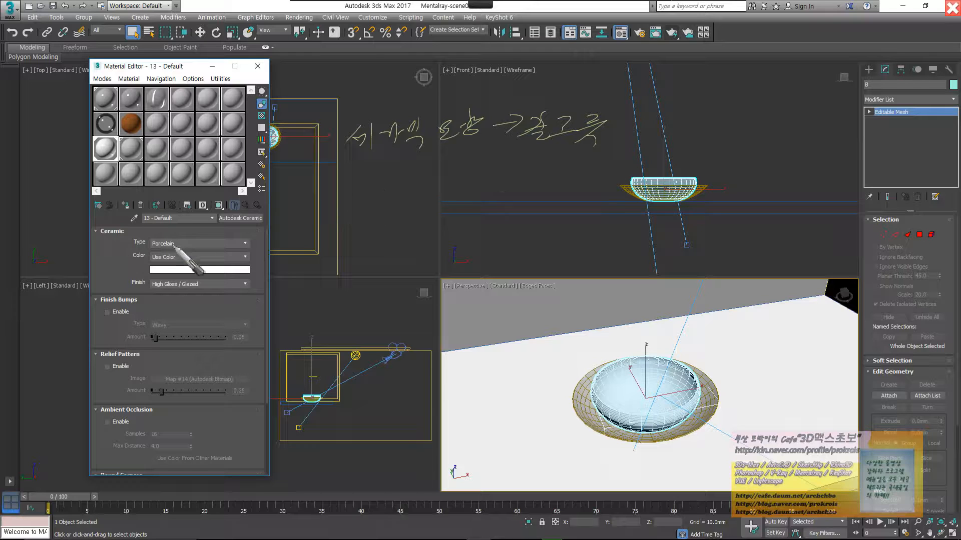
mouse_move(368, 175)
mouse_down()
mouse_move(371, 190)
mouse_move(385, 192)
mouse_move(478, 186)
mouse_move(493, 175)
mouse_move(505, 186)
mouse_up()
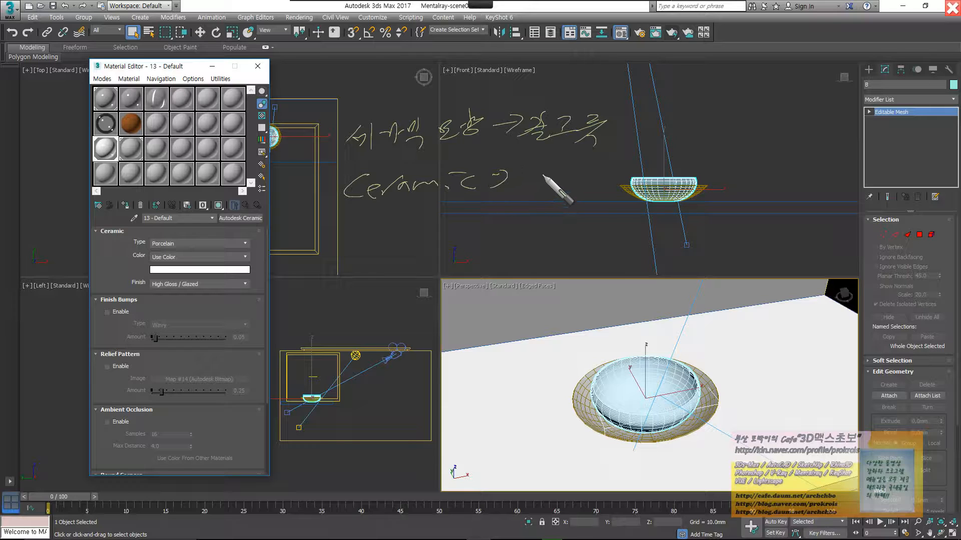
mouse_move(544, 175)
mouse_down()
mouse_move(542, 191)
mouse_move(663, 162)
mouse_move(813, 144)
mouse_move(855, 150)
mouse_up()
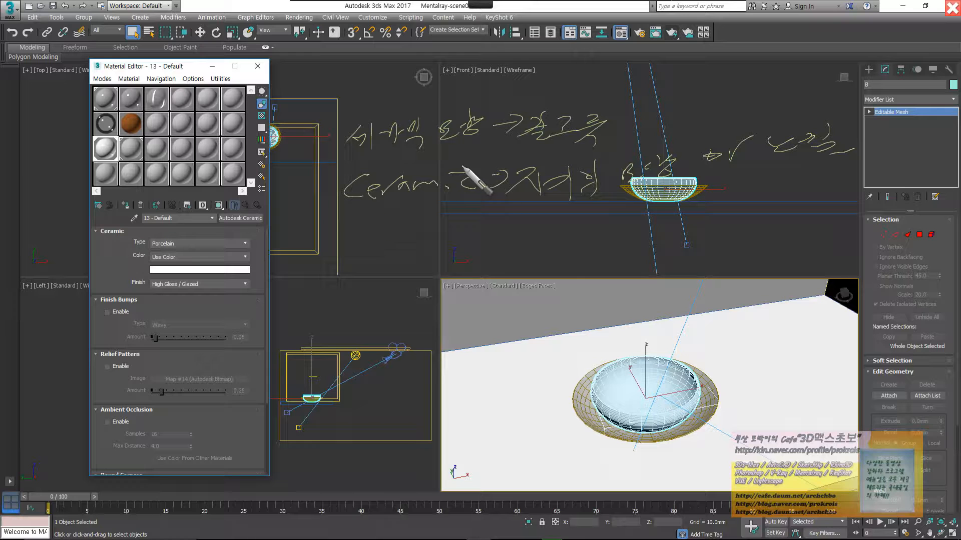
mouse_move(479, 5)
click(308, 16)
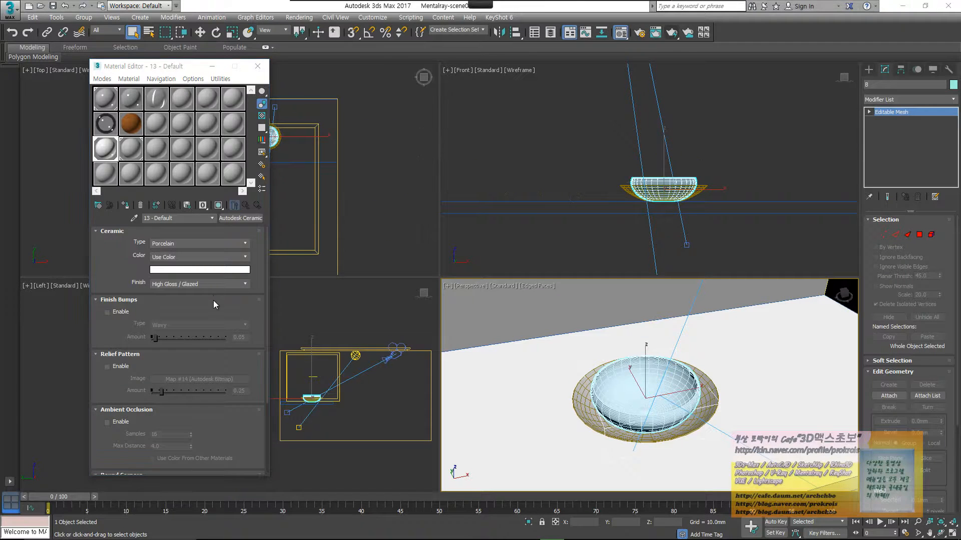
Switch the ceramic material's Type to Ceramic, look over its parameters, and return it to Porcelain
click(220, 245)
click(218, 249)
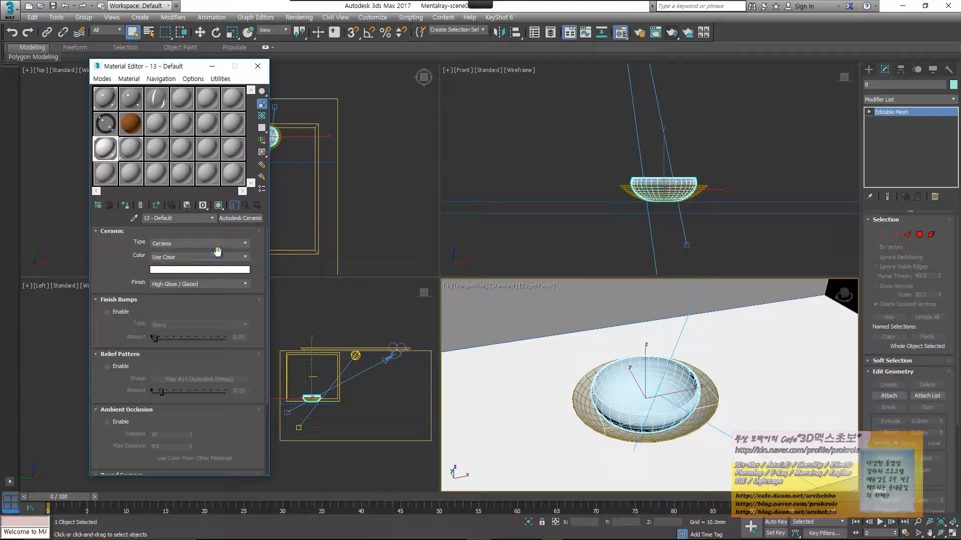
scroll(220, 319, down, 4)
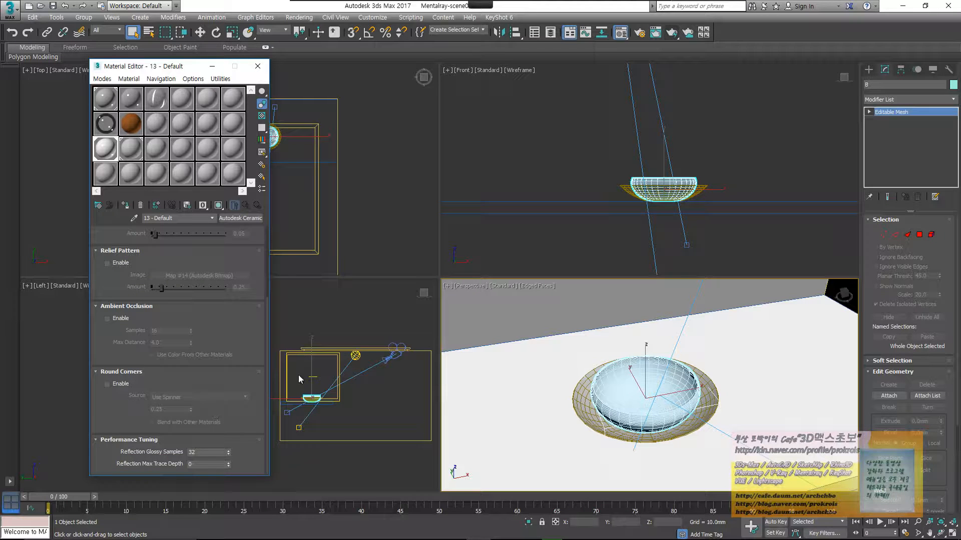
scroll(225, 323, up, 4)
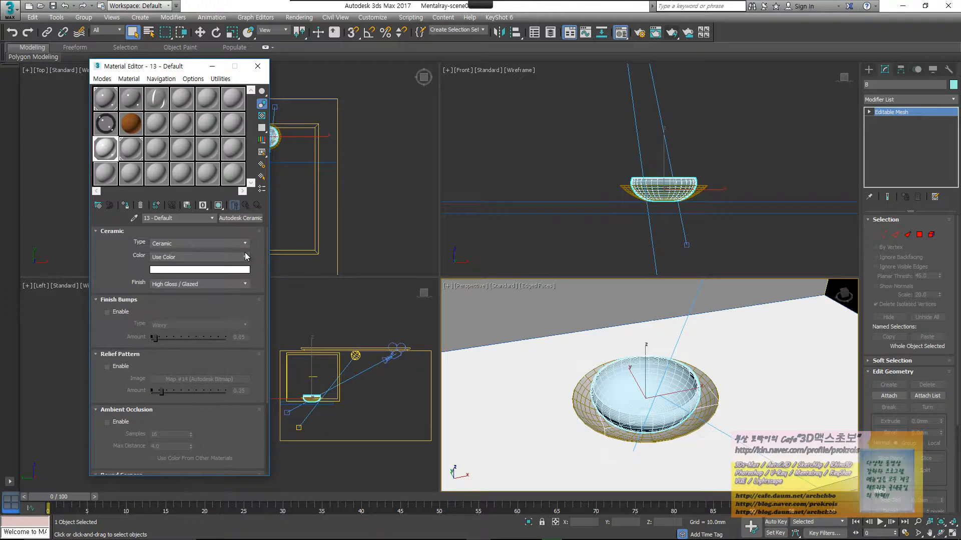
click(245, 242)
click(234, 256)
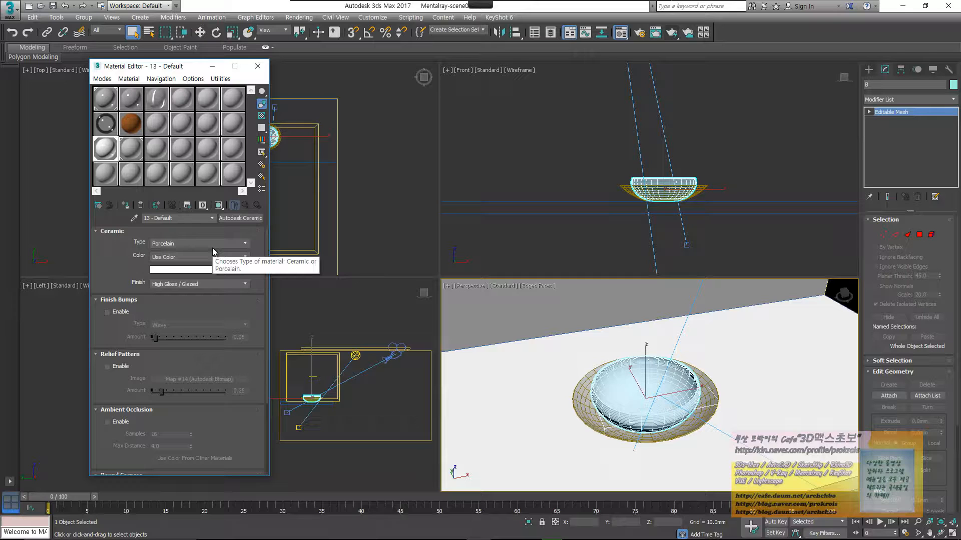
Set the Type of the 13 - Default material to Ceramic
click(226, 244)
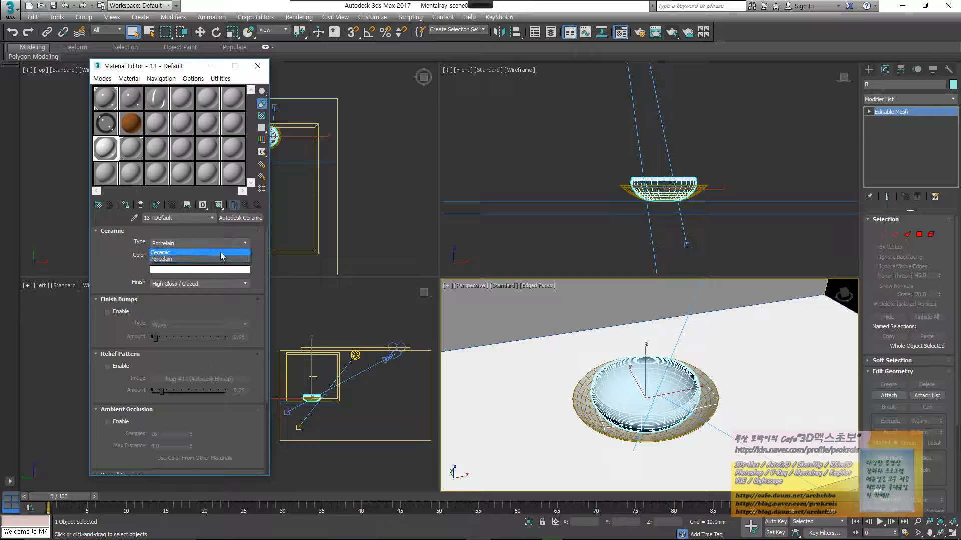
click(220, 251)
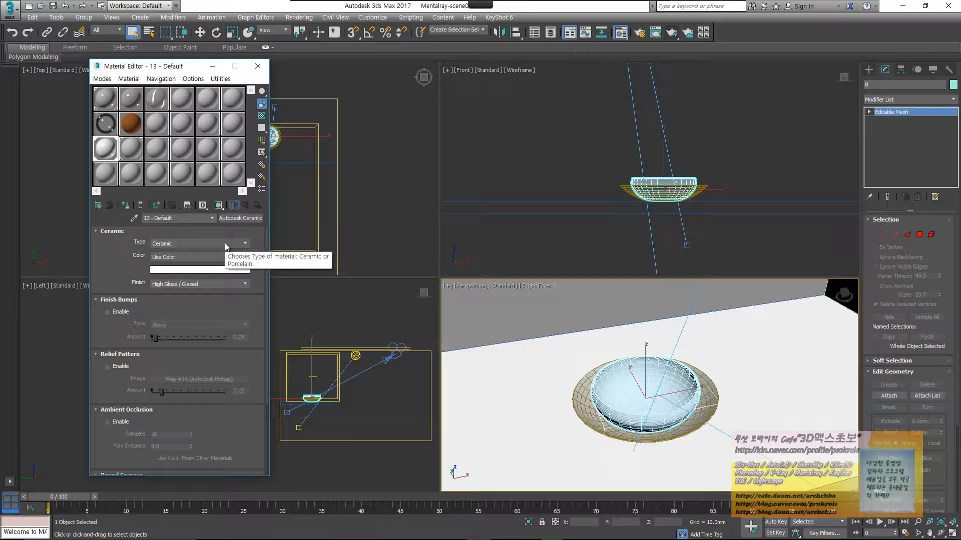
click(223, 244)
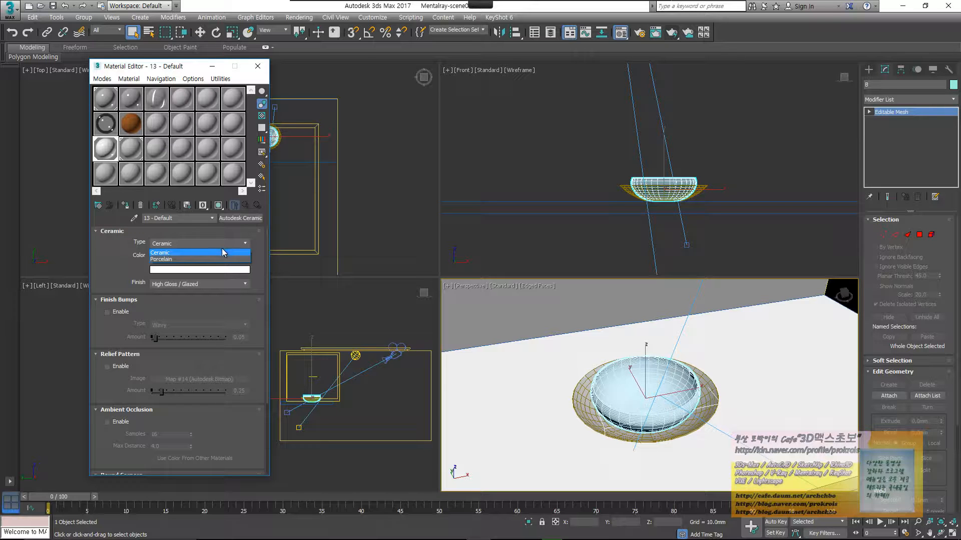
click(221, 251)
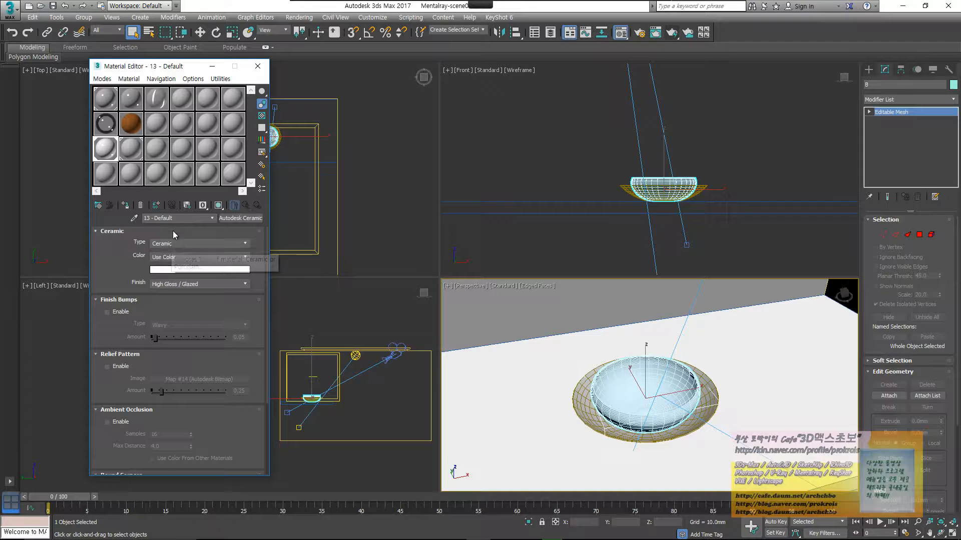
Rename the ceramic material as A and assign it to the outer dish, object A
click(600, 430)
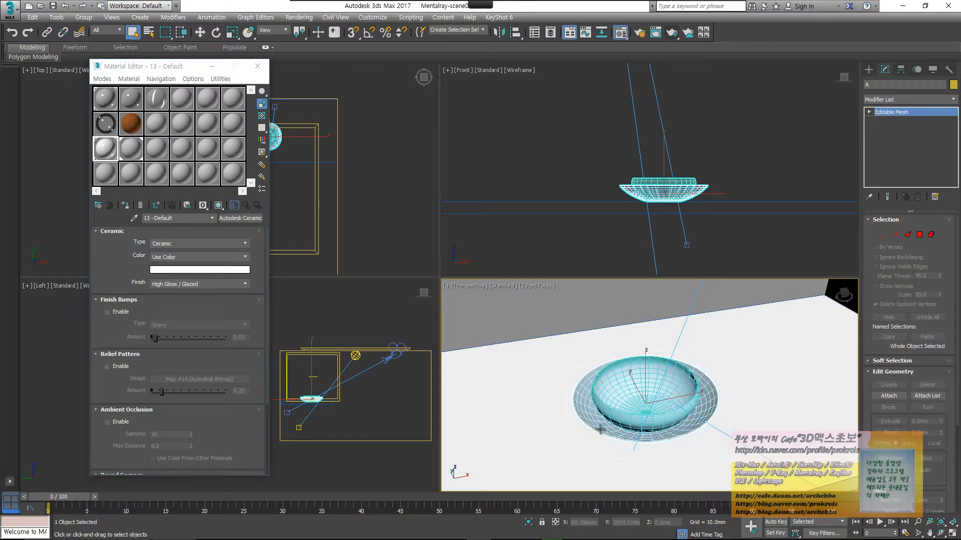
triple_click(178, 218)
text(A)
key(Return)
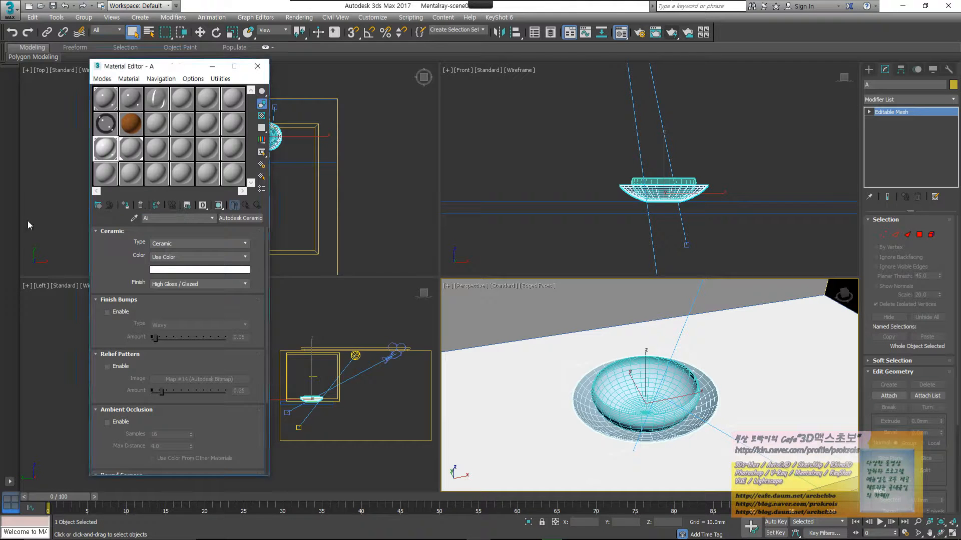
click(125, 206)
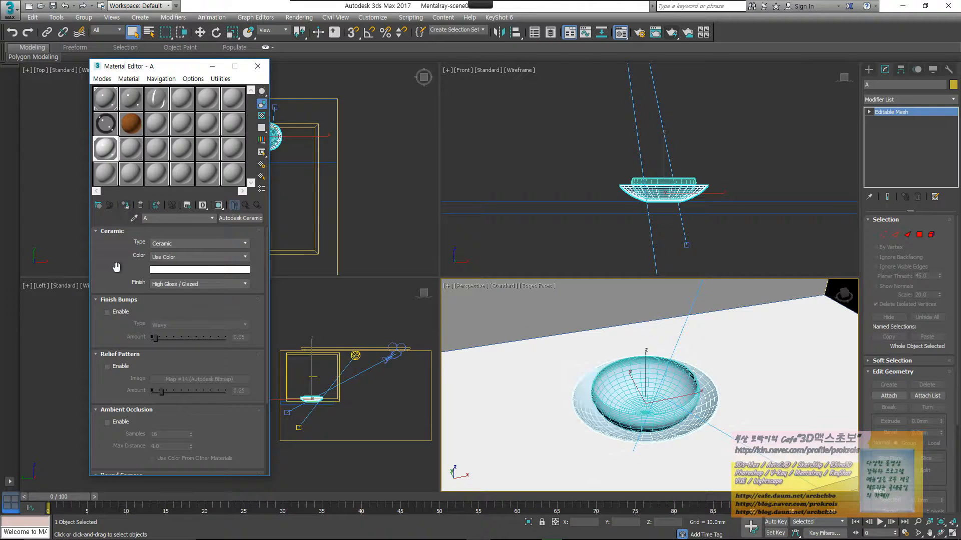
Copy material A to the neighbouring sample slot as material B and set its Type to Porcelain
click(135, 153)
text(B)
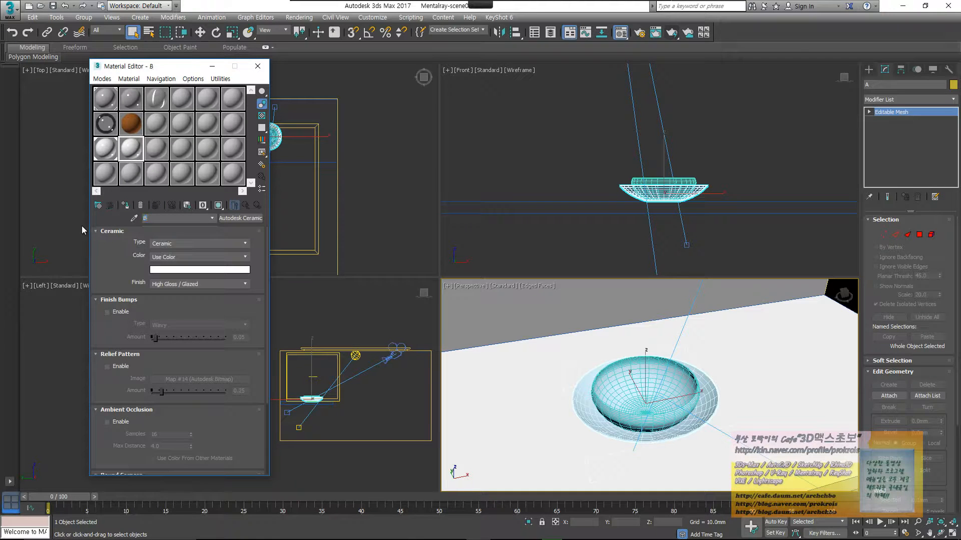
click(171, 244)
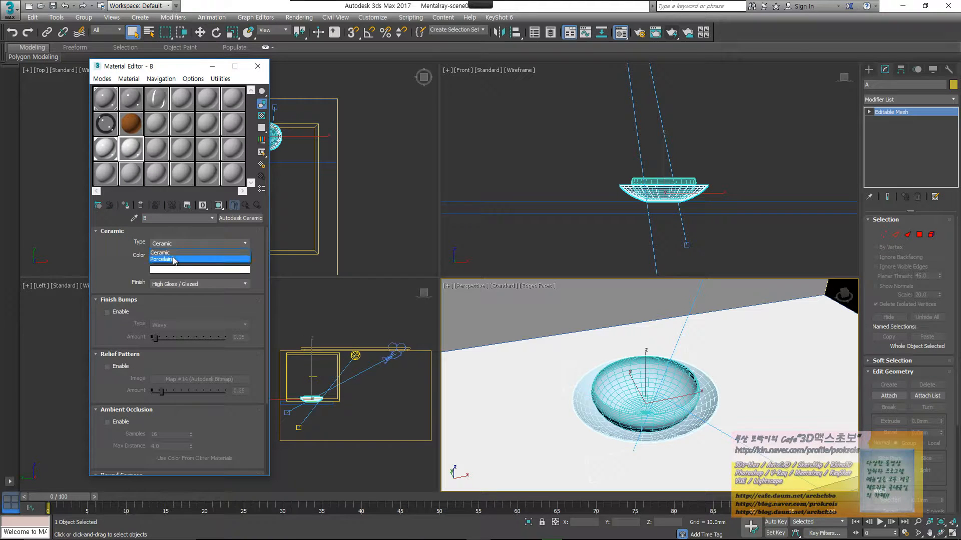
click(170, 259)
Assign material B to the inner bowl, object B, and make the Perspective view active
click(651, 374)
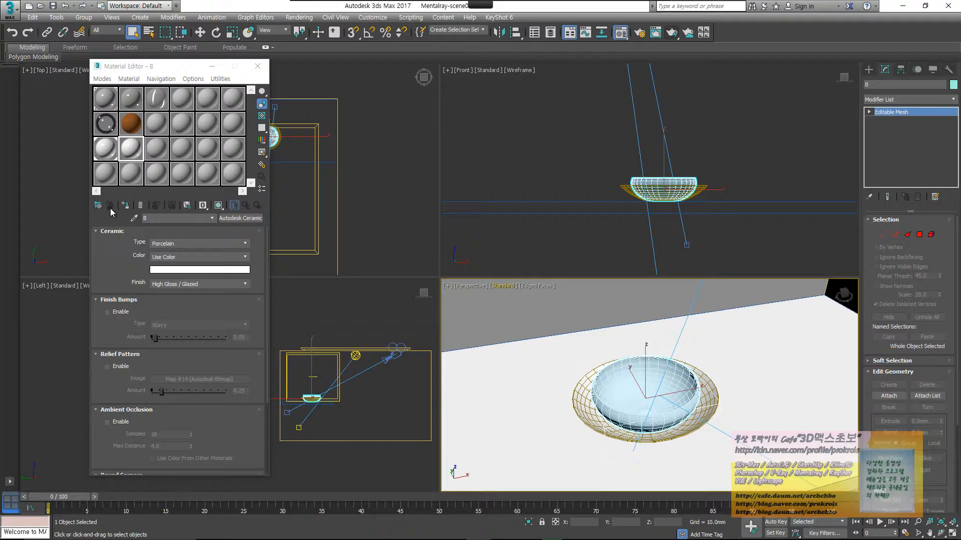
click(125, 205)
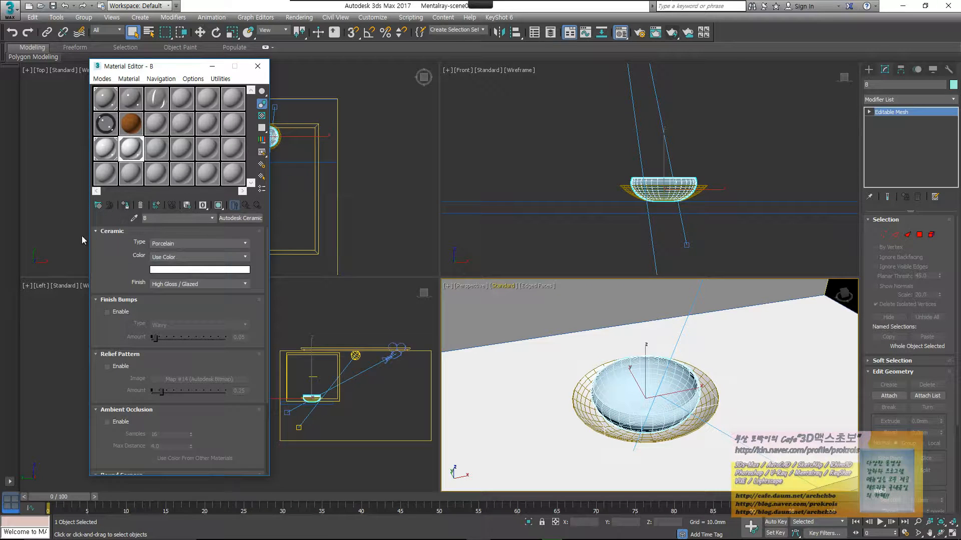
right_click(560, 324)
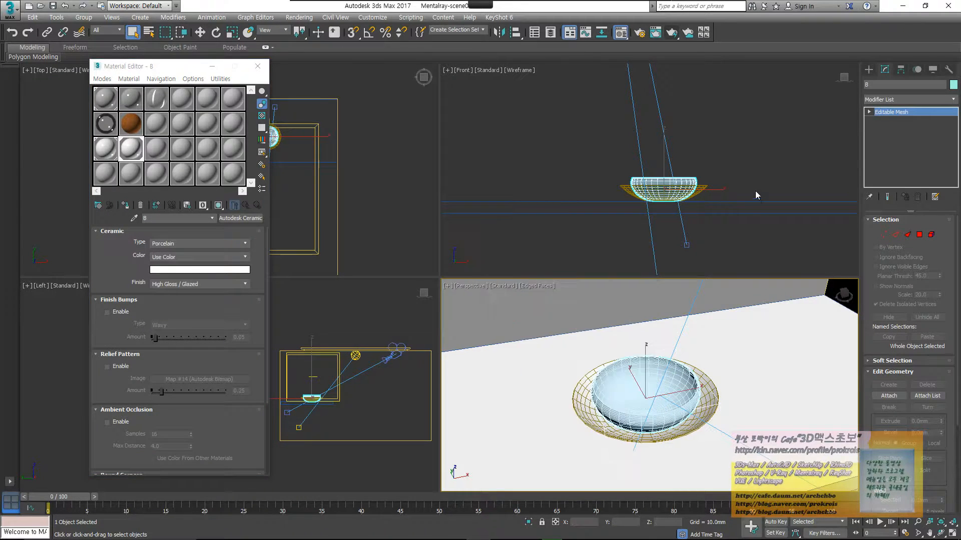
Review the Final Gathering settings in the render setup and set the renderer's Bucket Width to 128
click(640, 33)
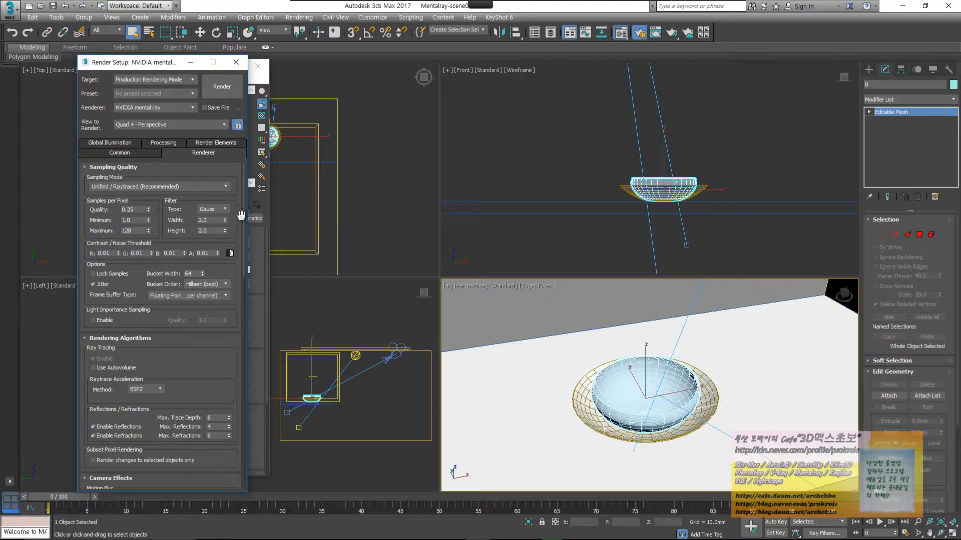
click(114, 142)
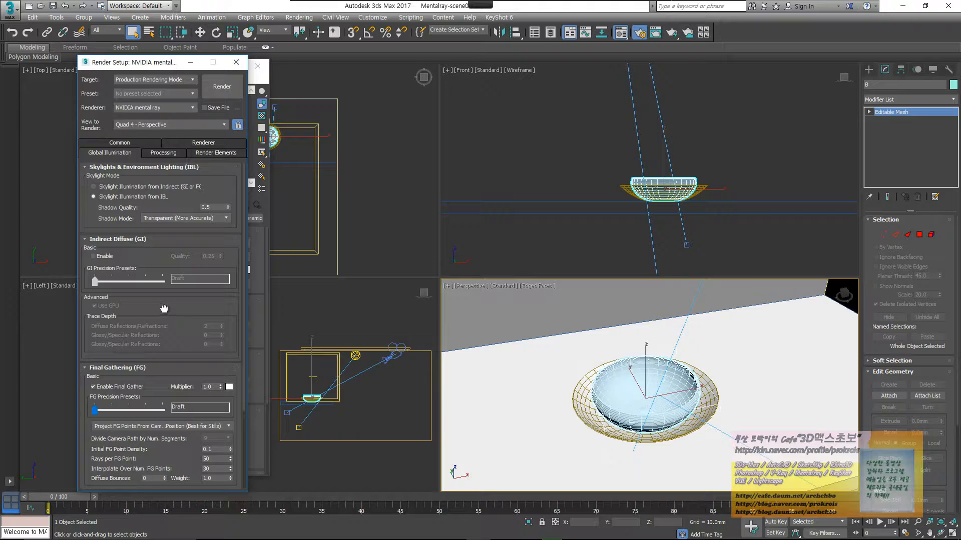
scroll(164, 306, down, 3)
scroll(177, 242, down, 1)
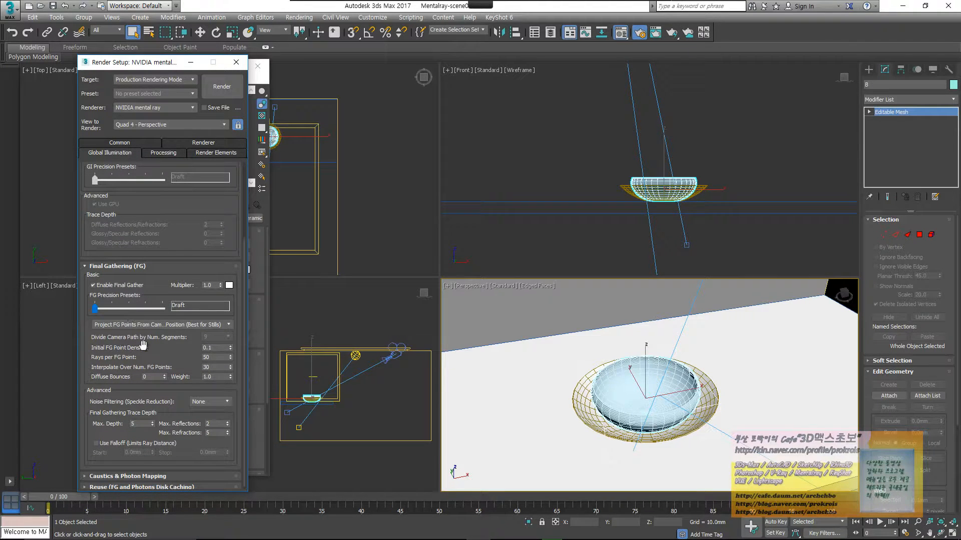
scroll(145, 335, down, 1)
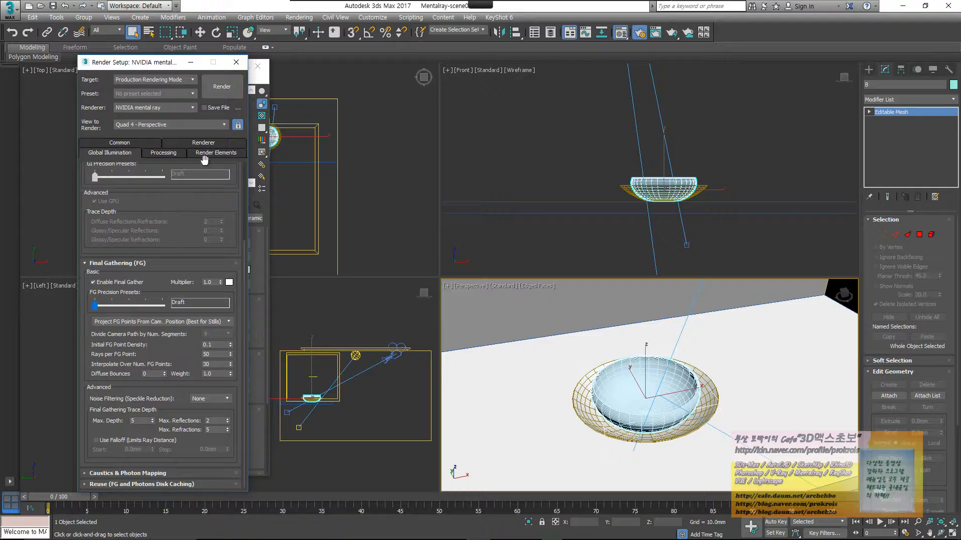
click(221, 143)
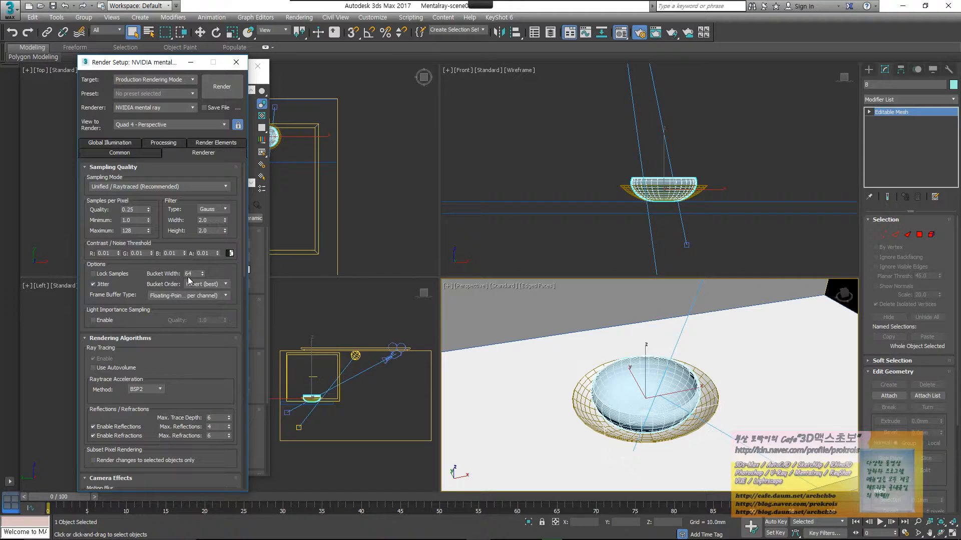
text(128)
key(Return)
Check the common output settings in the render setup and try to render the Perspective view
click(120, 153)
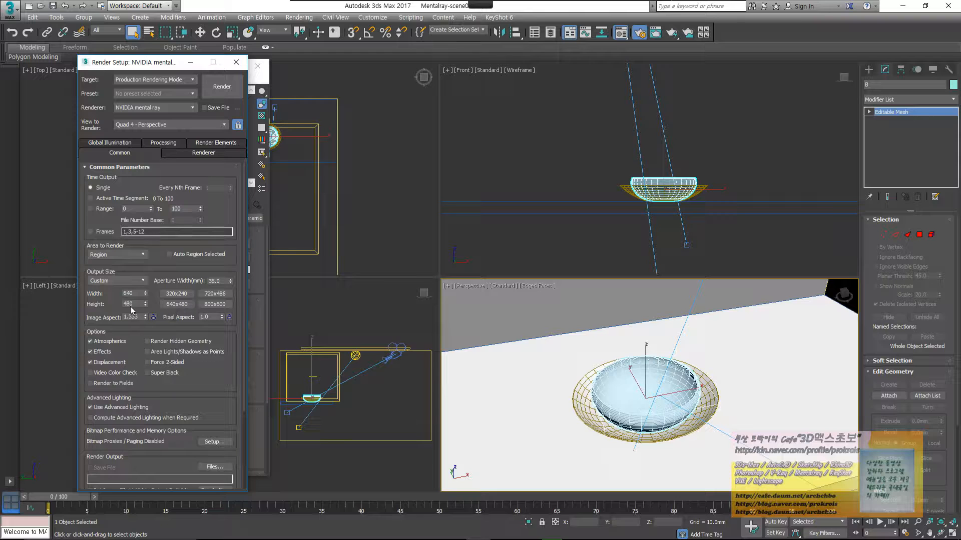
click(245, 62)
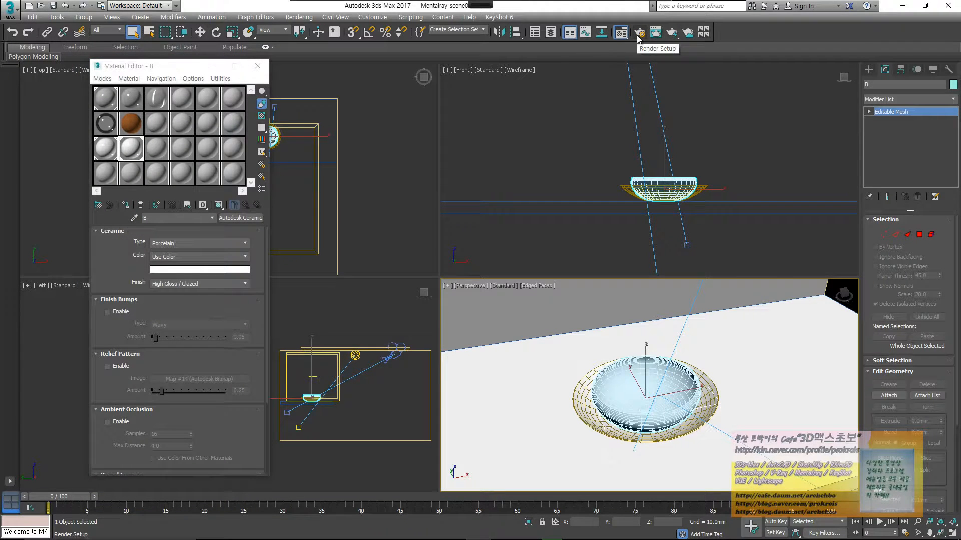
click(671, 32)
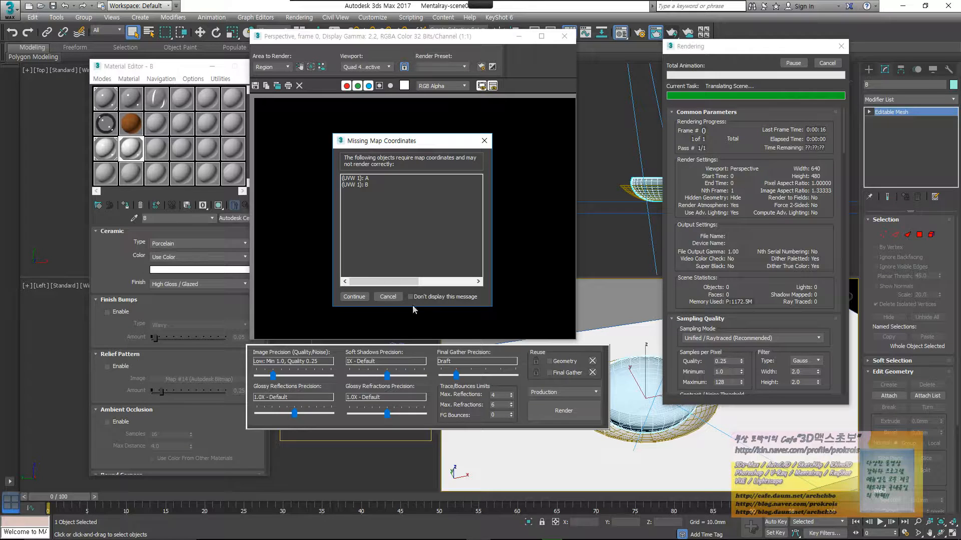
click(388, 297)
click(564, 36)
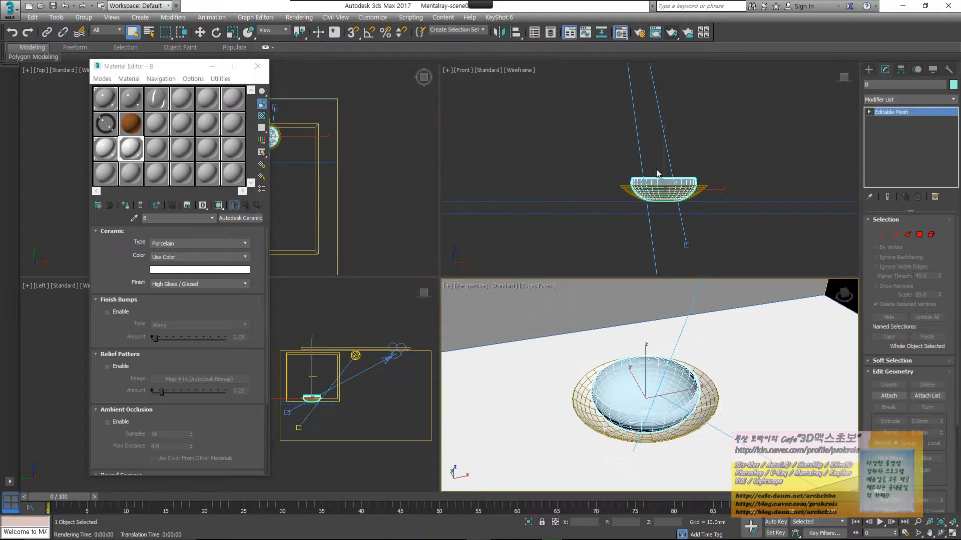
Add a UVW Map modifier with Box mapping to the inner bowl, object B
click(937, 100)
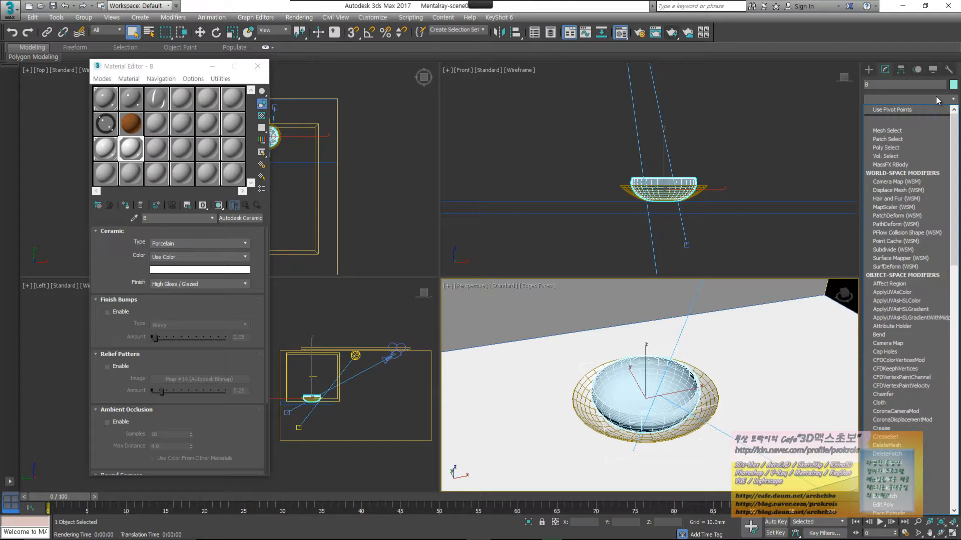
scroll(921, 233, down, 10)
click(884, 433)
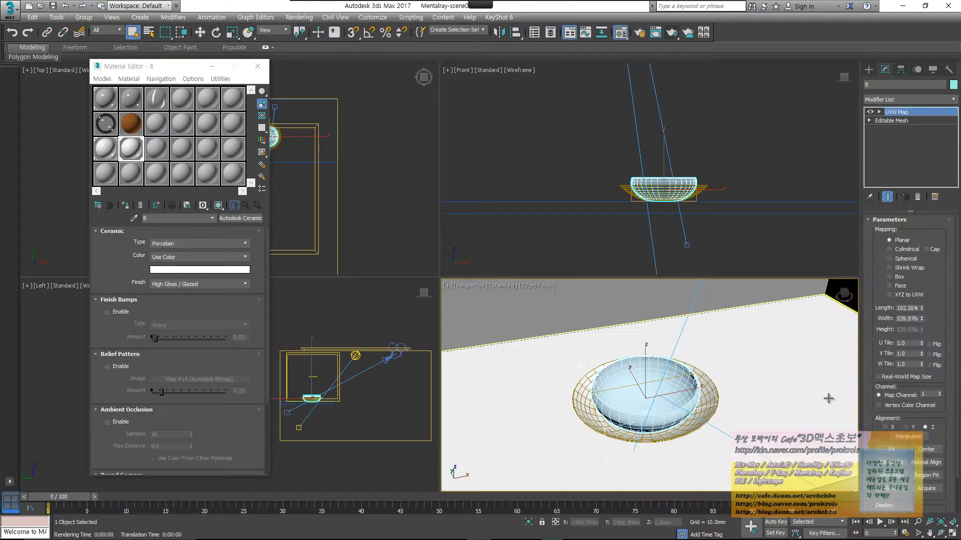
click(890, 277)
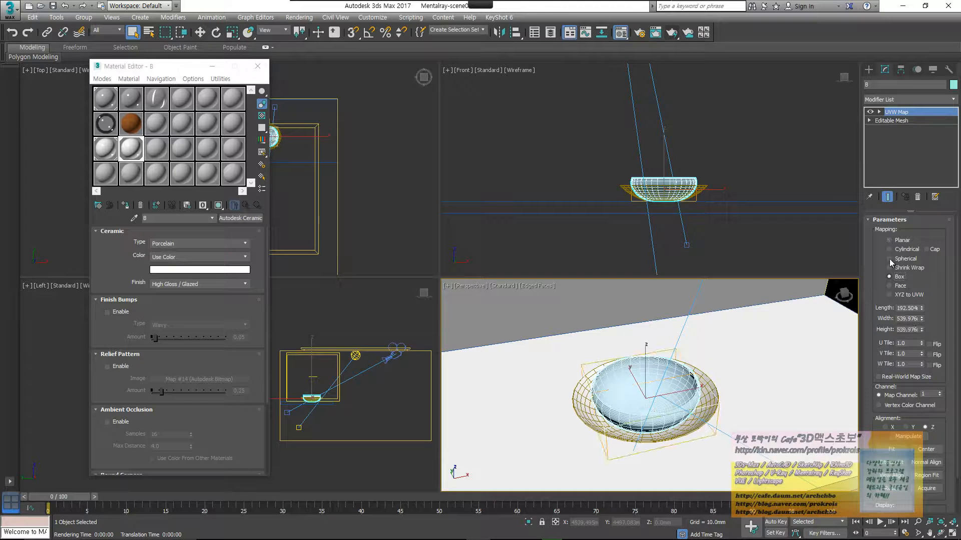
Copy the UVW Map modifier from the inner bowl and paste it onto the outer dish, object A
right_click(920, 113)
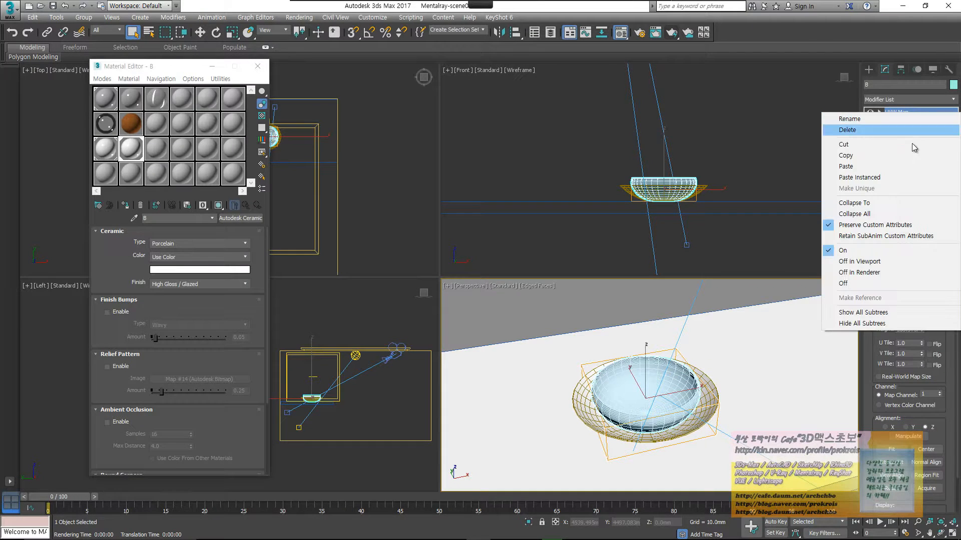
click(791, 167)
click(629, 190)
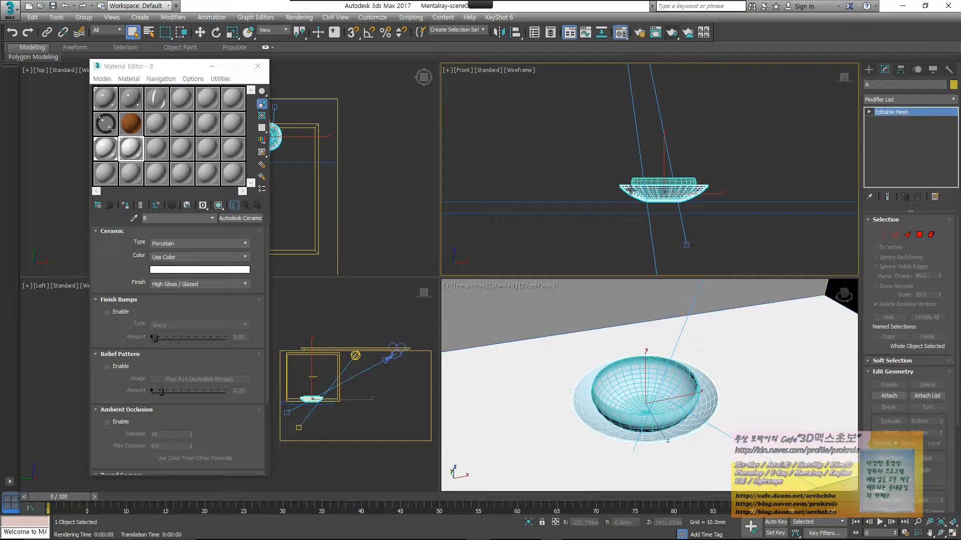
right_click(897, 112)
click(898, 122)
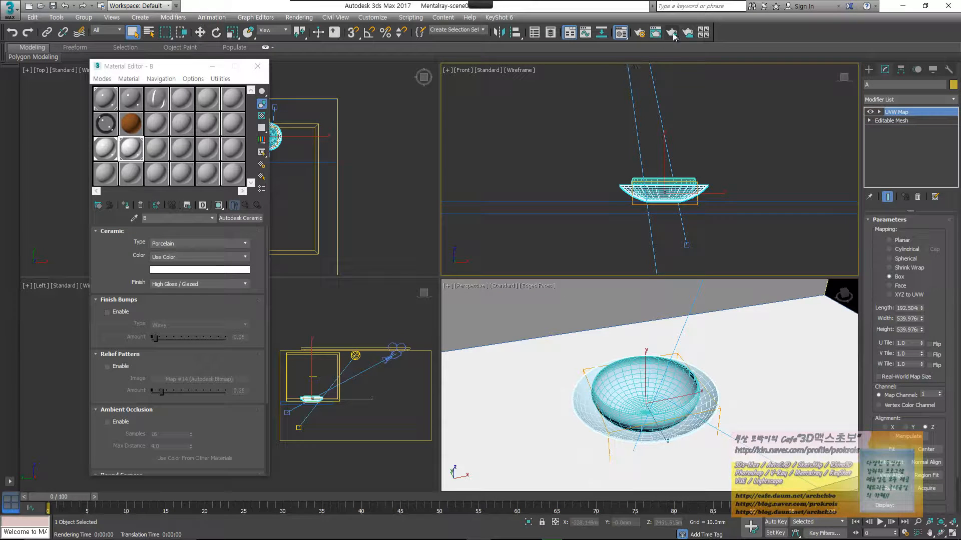
Render the Perspective view and inspect the ceramic surfaces of both bowls close up
click(672, 33)
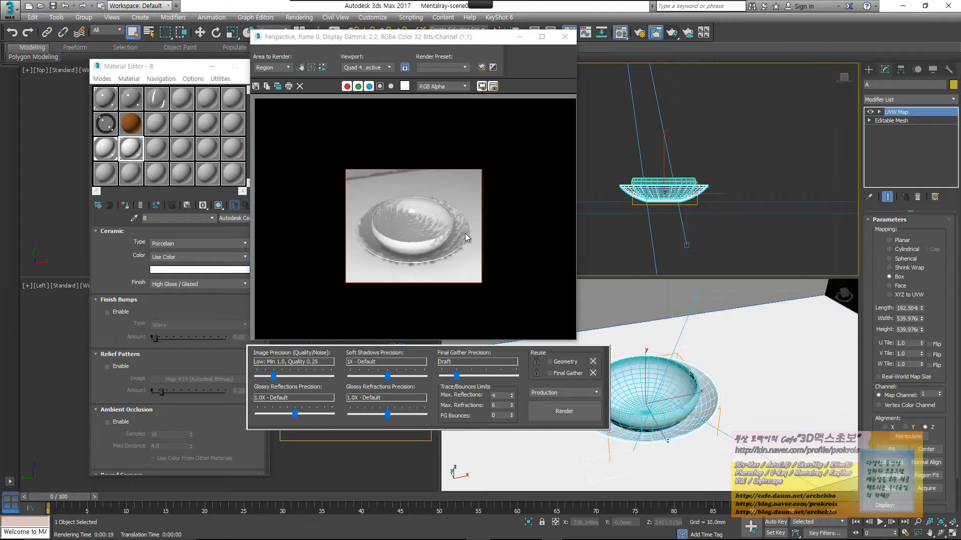
scroll(398, 224, up, 1)
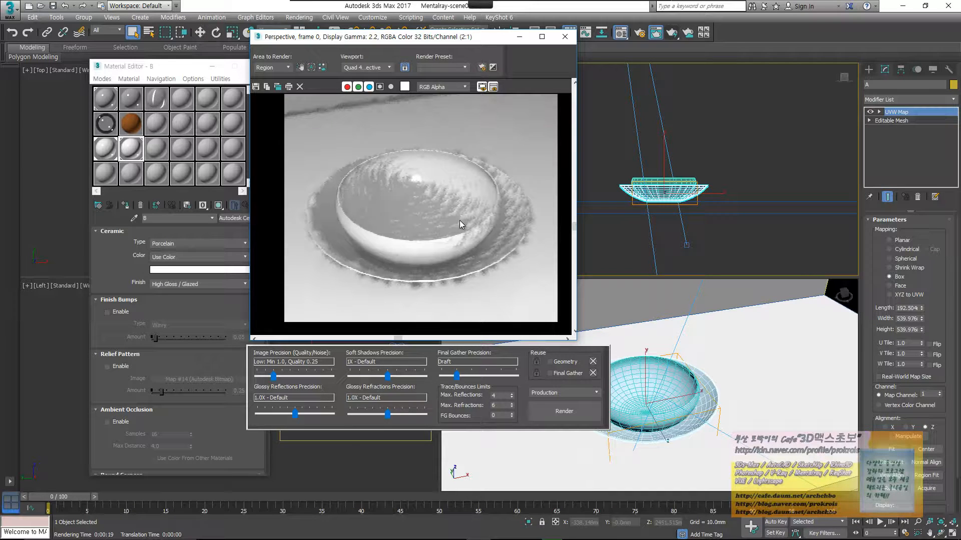
scroll(461, 223, down, 1)
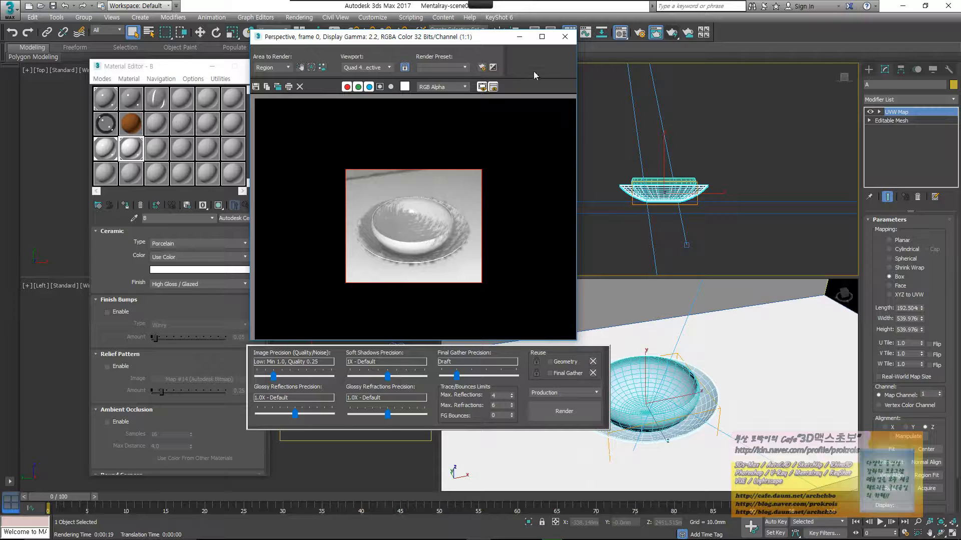
click(565, 37)
Select the wall and floor boxes, set the 19 - Default material's diffuse colour to near-white with value 238, and assign it to them
click(515, 301)
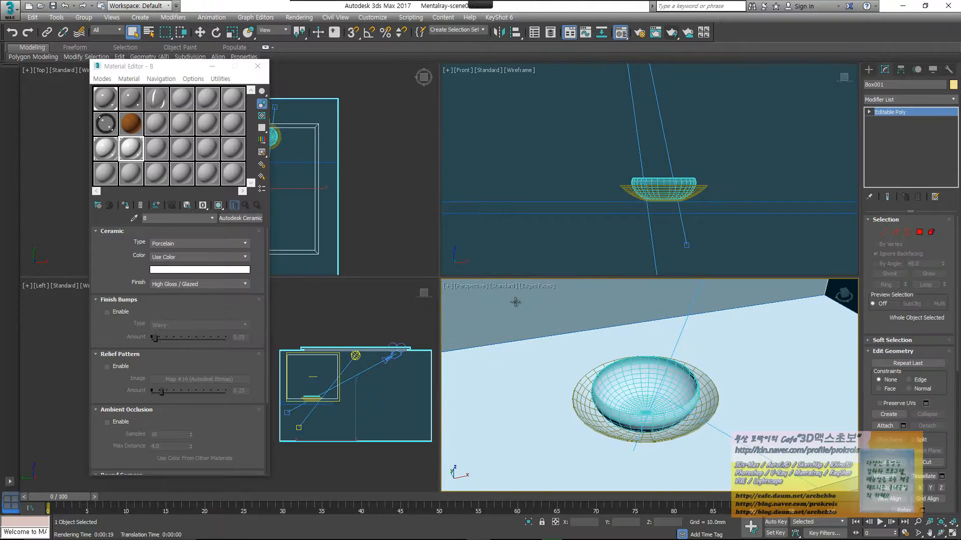
ctrl+click(506, 403)
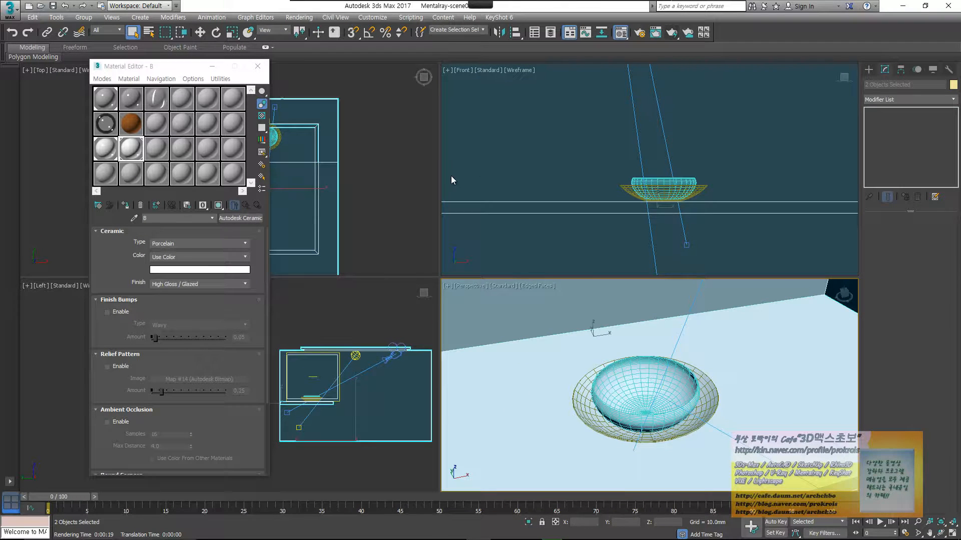
click(515, 394)
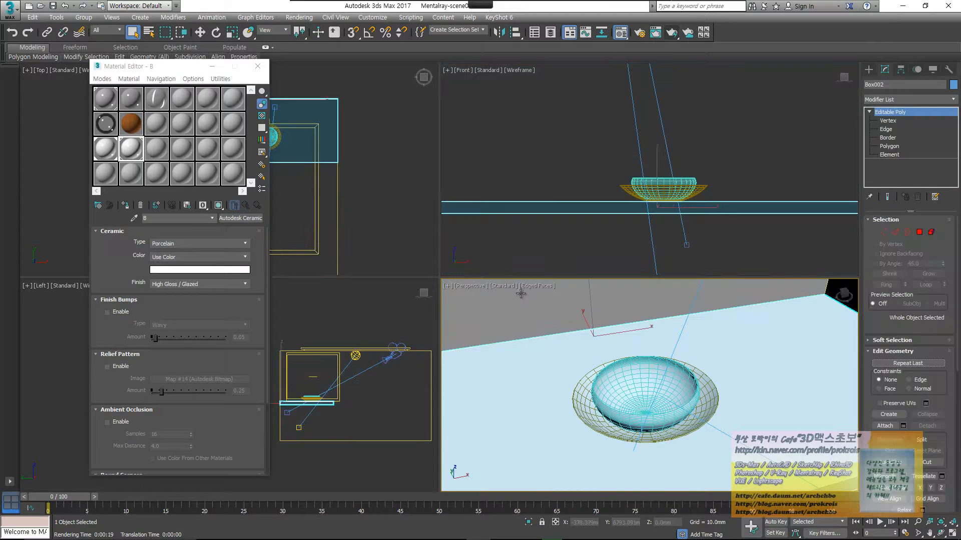
ctrl+click(510, 296)
click(113, 175)
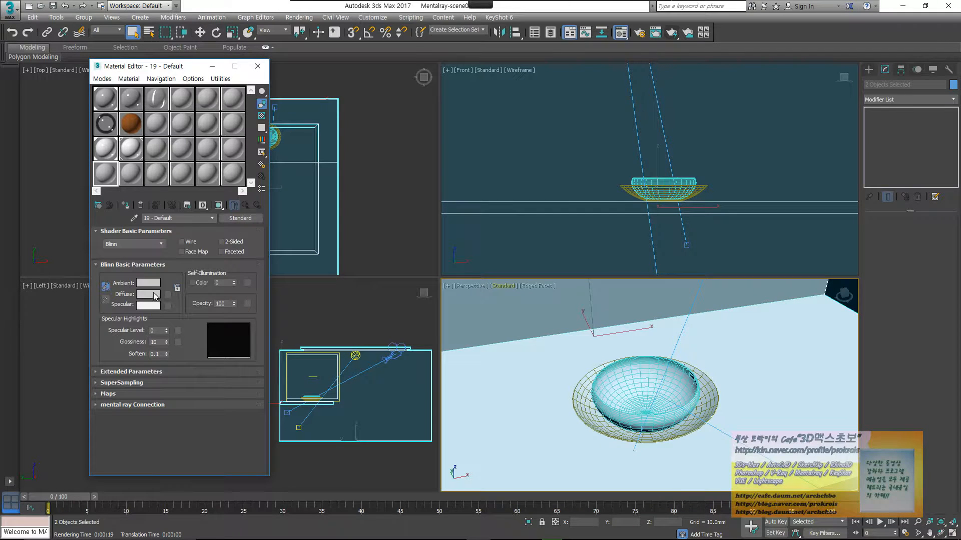
click(148, 295)
drag(297, 127, 295, 140)
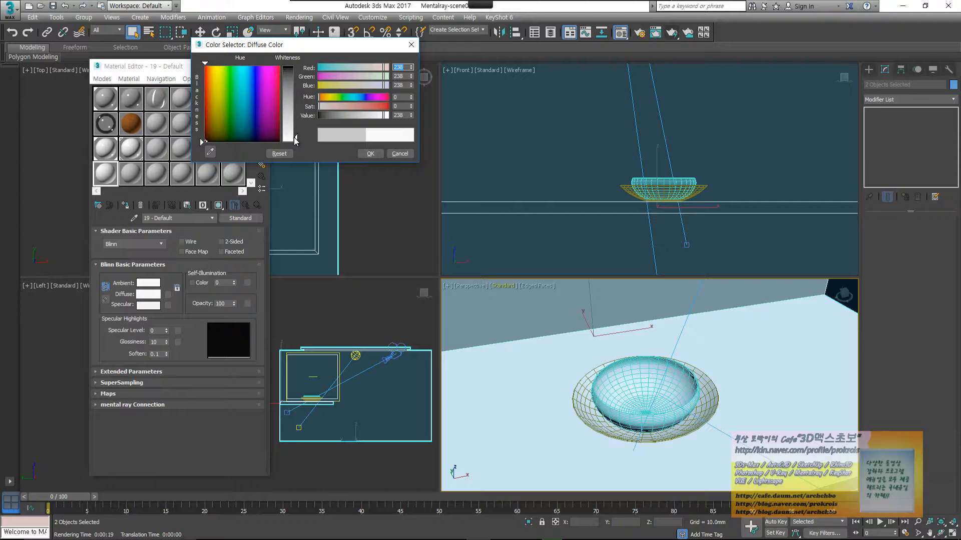
click(371, 154)
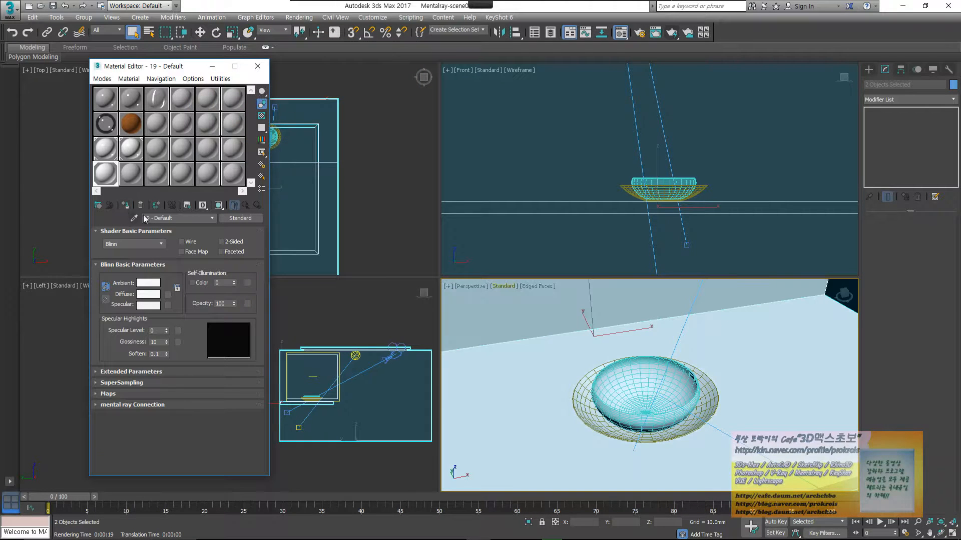
Render the Perspective view with the white surroundings, inspect the bowl close up, and make material A active for editing
click(672, 34)
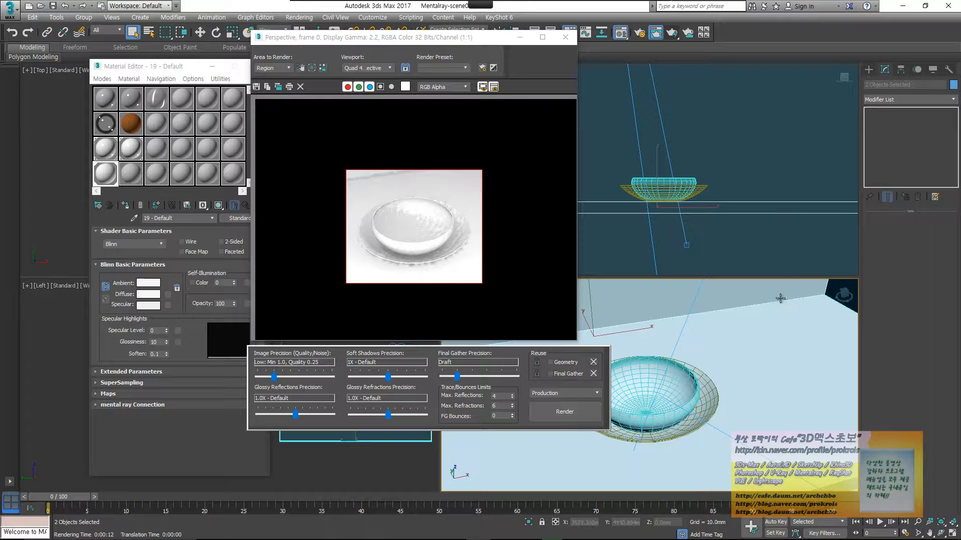
scroll(401, 239, up, 2)
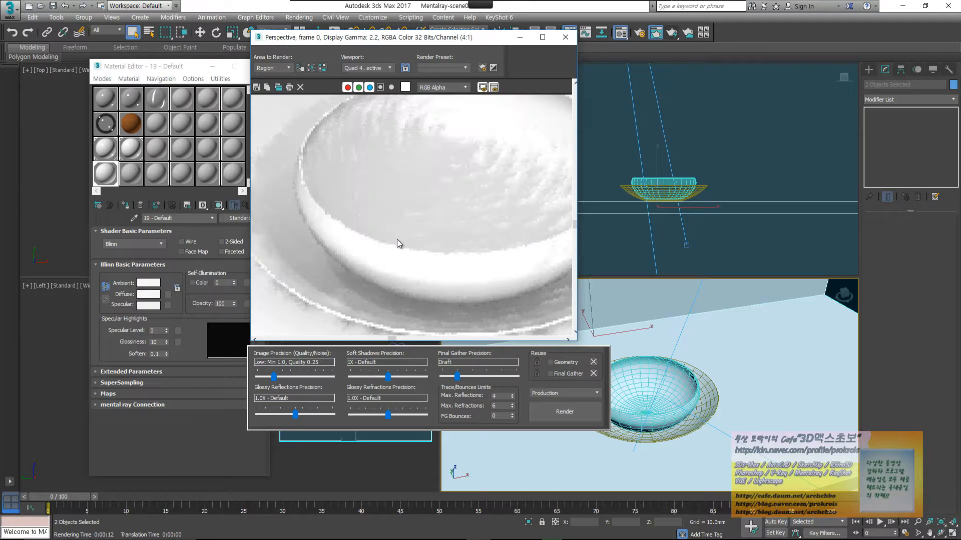
click(566, 37)
click(140, 156)
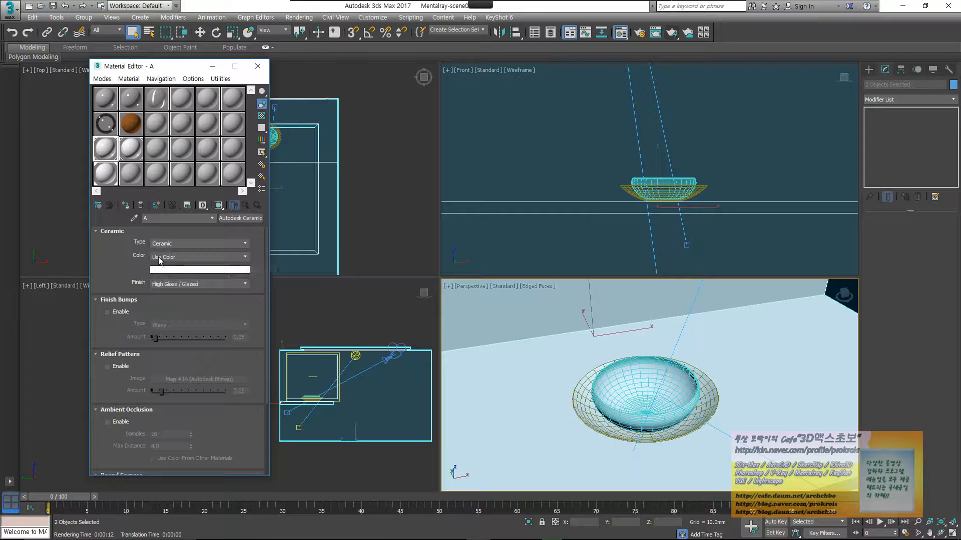
click(182, 258)
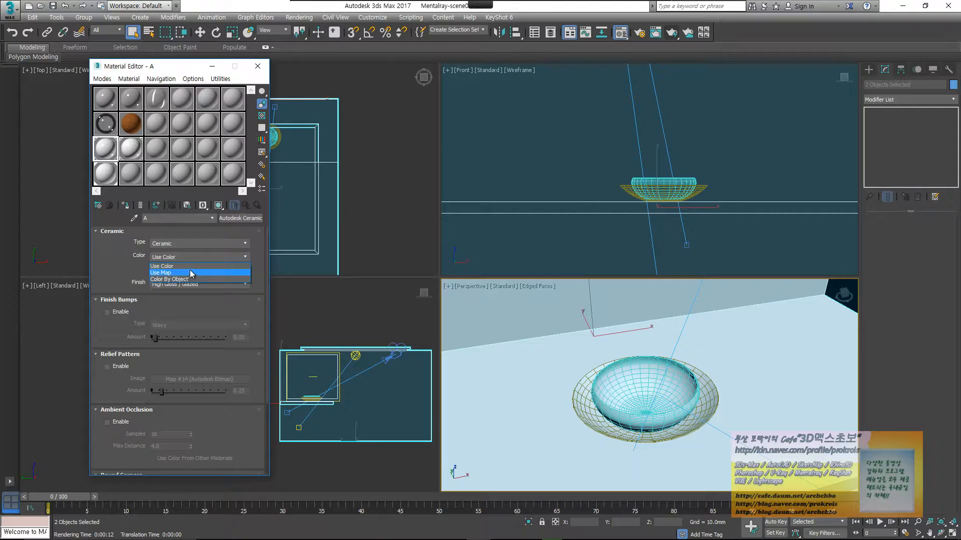
click(196, 265)
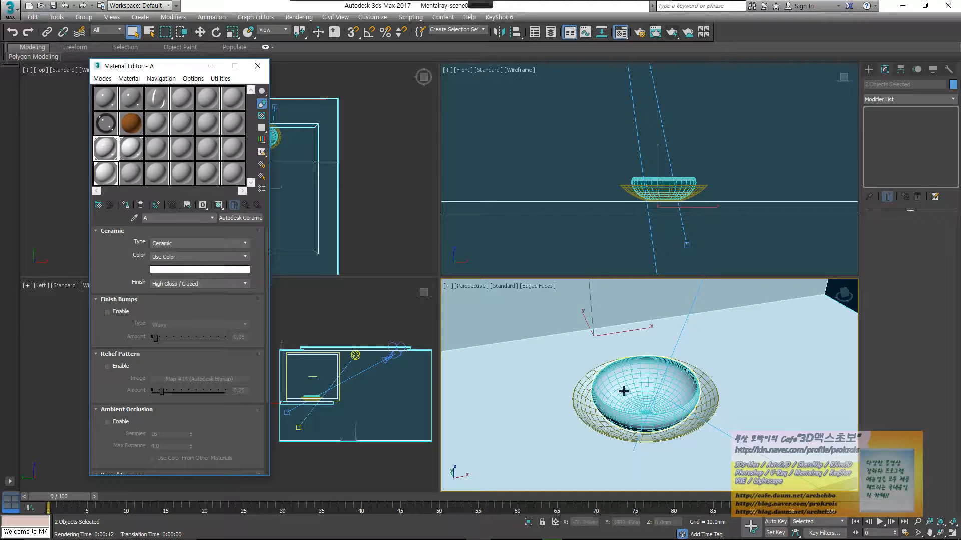
click(211, 258)
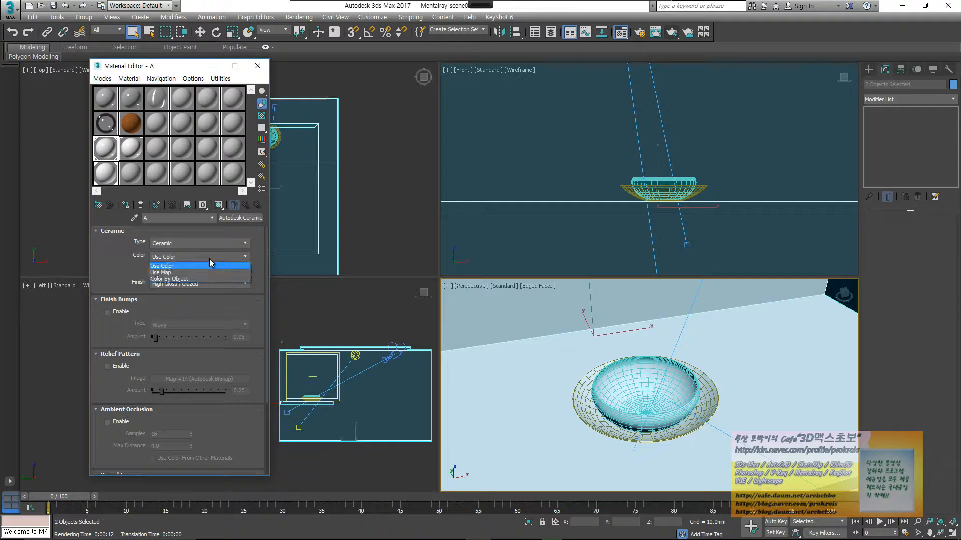
click(206, 272)
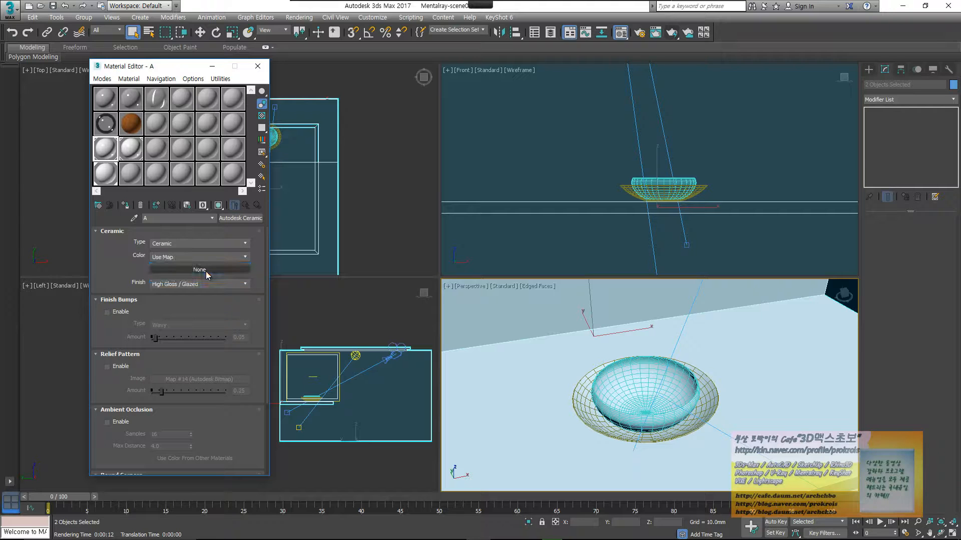
click(217, 272)
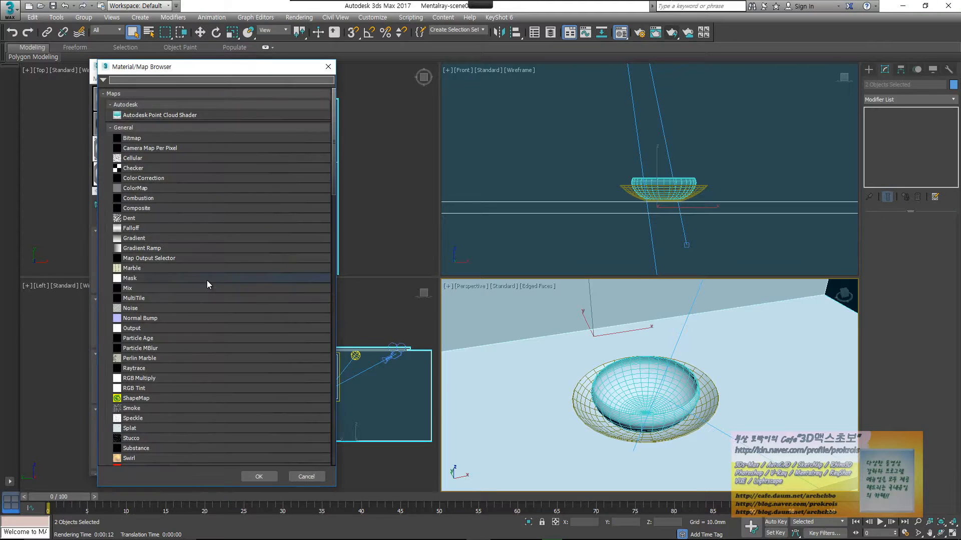
click(328, 67)
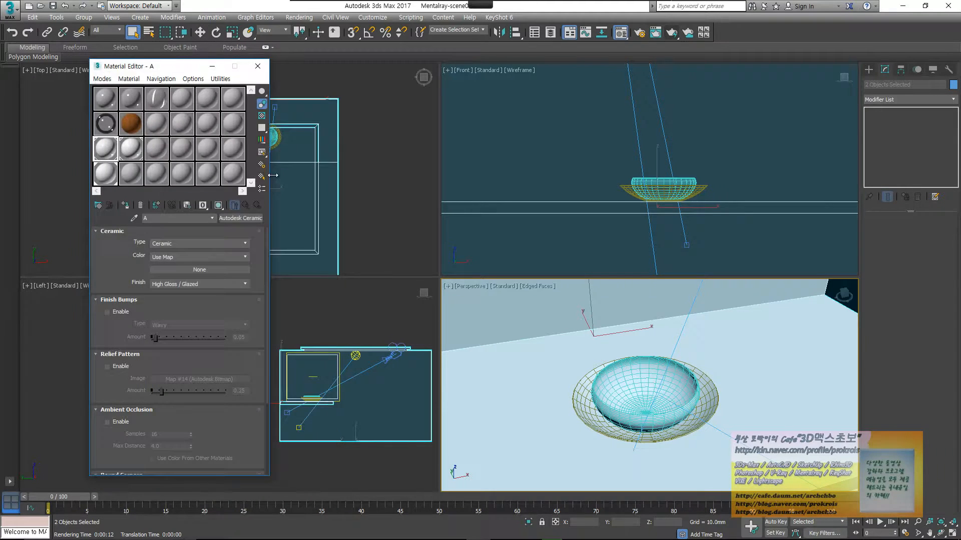
click(190, 258)
click(182, 265)
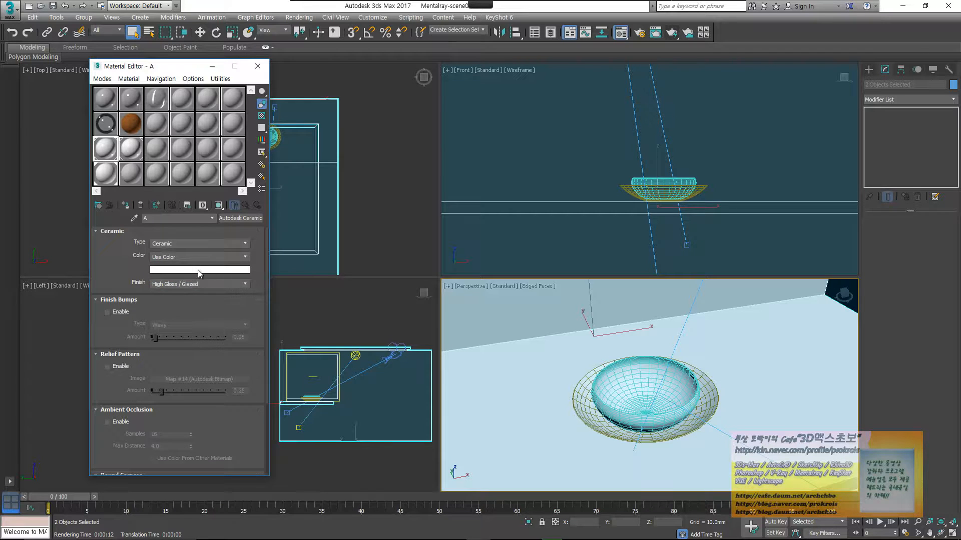
Set material A's ceramic colour to purple
click(188, 272)
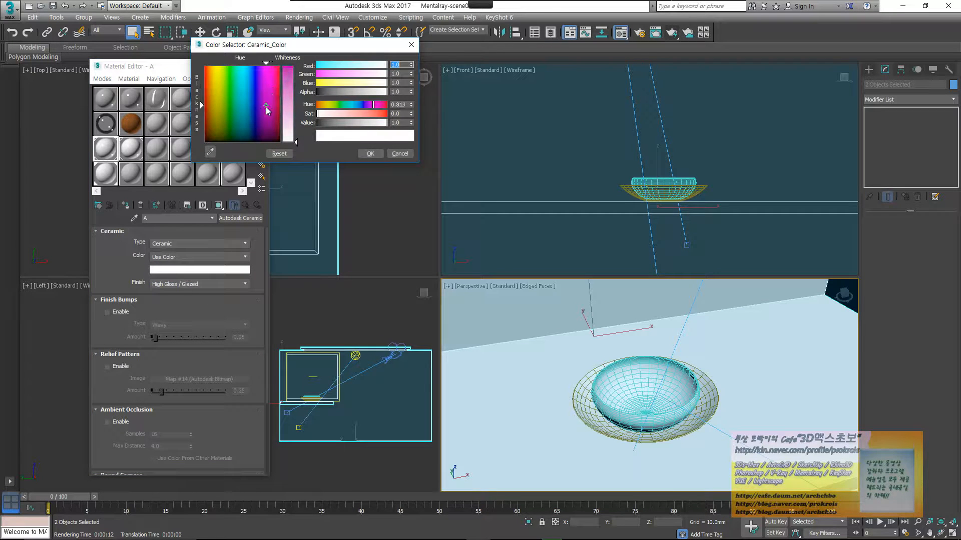
drag(266, 106, 266, 114)
click(370, 153)
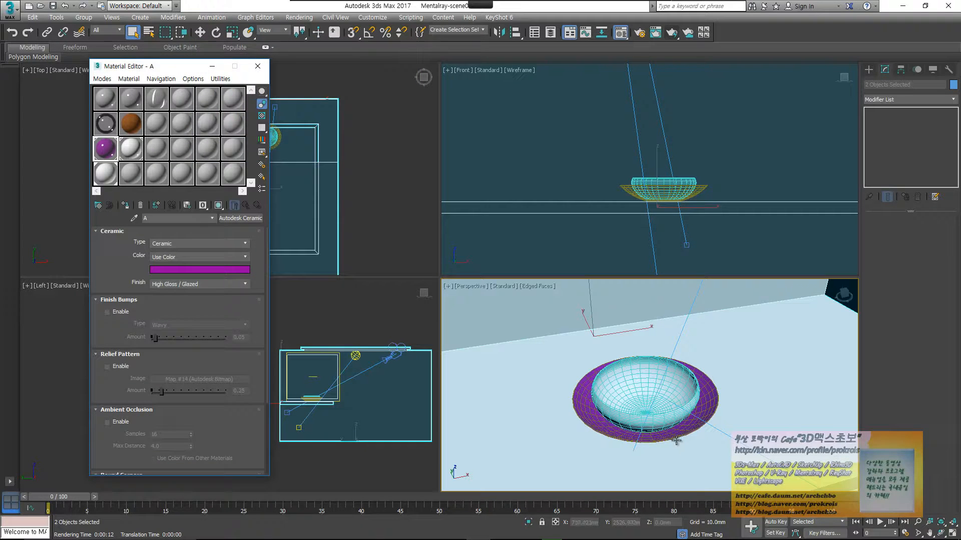
Make material B active, switch its ceramic colour to Use Map, and choose a Bitmap map for it
click(133, 145)
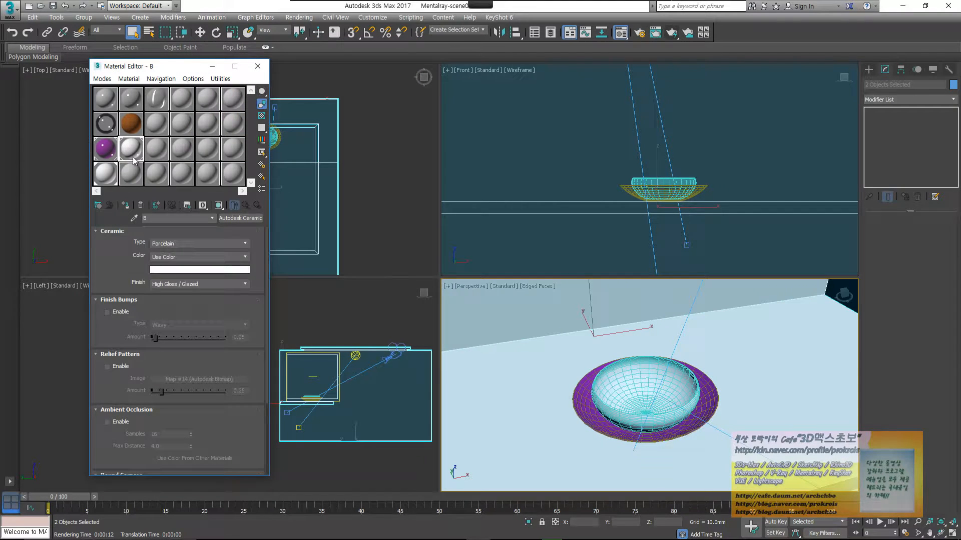
click(175, 257)
click(181, 275)
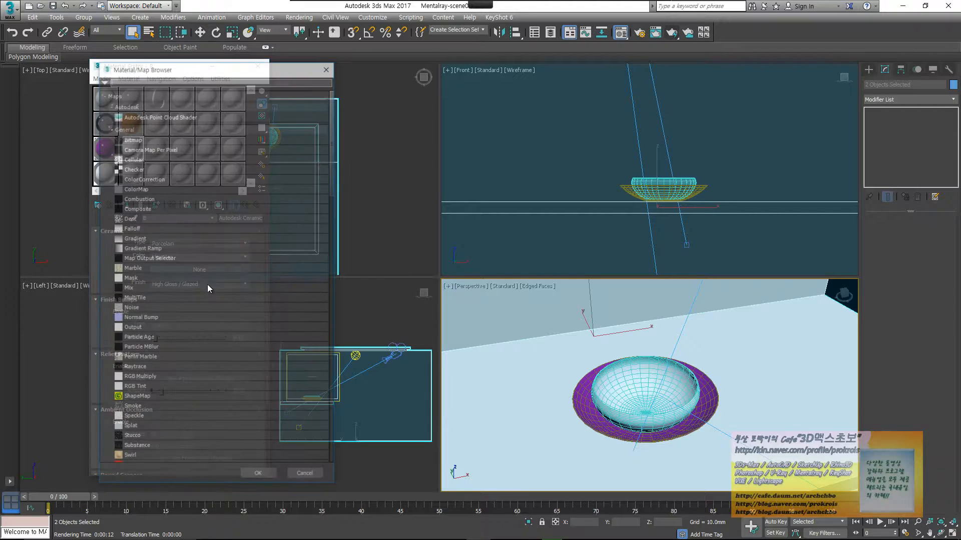
double_click(131, 138)
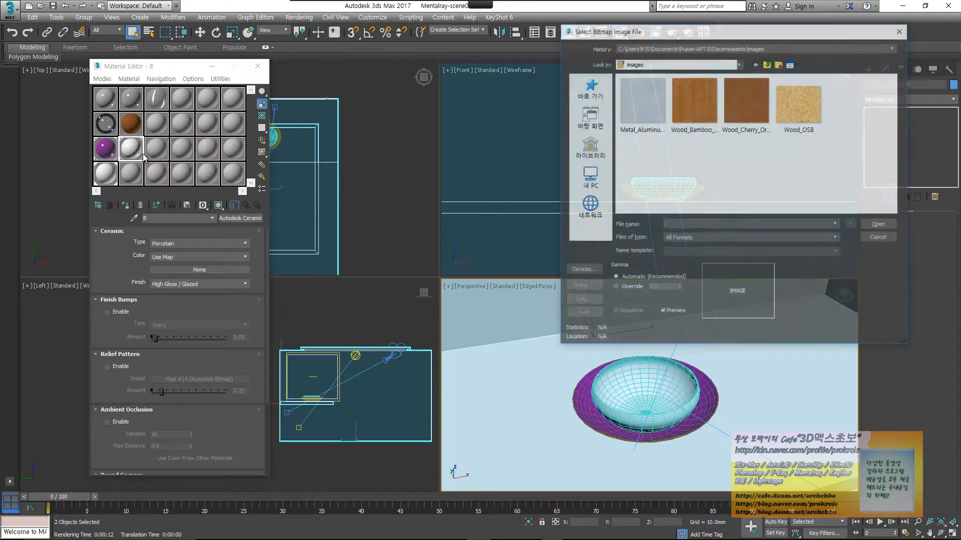
Load the Amethysl marble image from the Mapping_So, A-In-MapSource, D-Marble folder as material B's colour map
drag(784, 37, 490, 85)
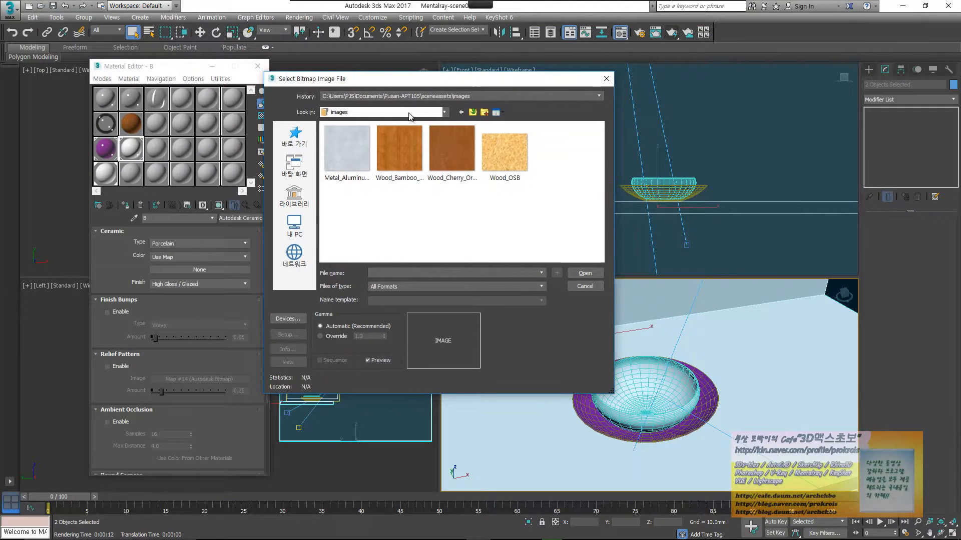
click(444, 112)
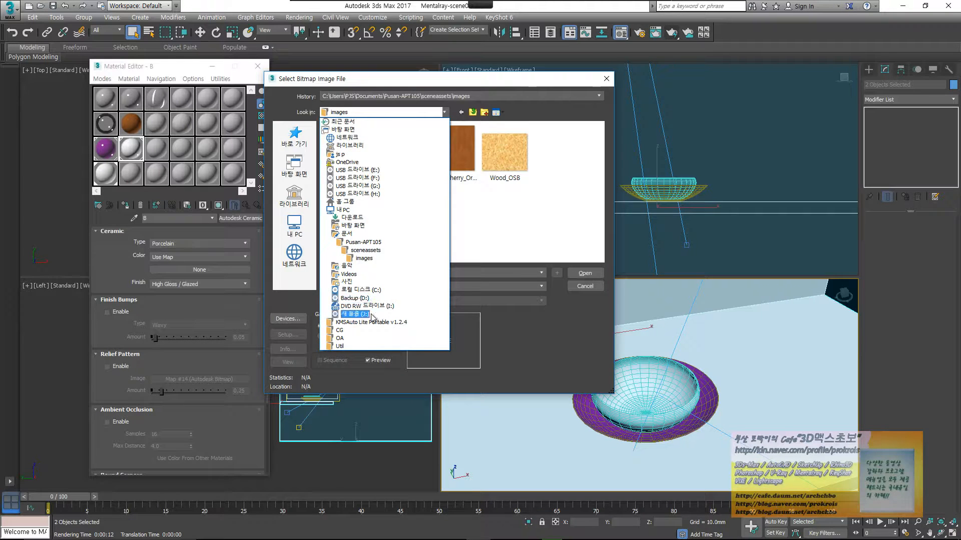
click(353, 314)
double_click(345, 140)
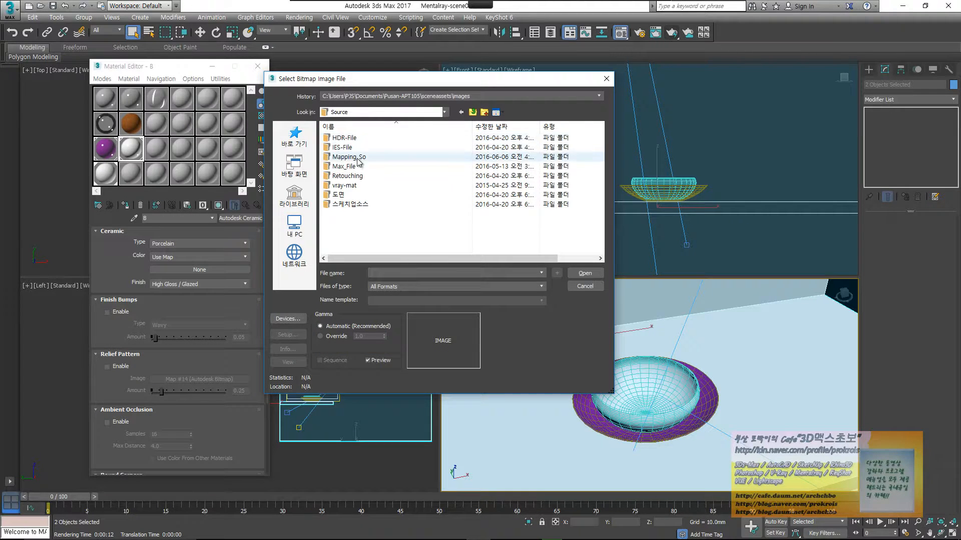
double_click(350, 148)
double_click(373, 147)
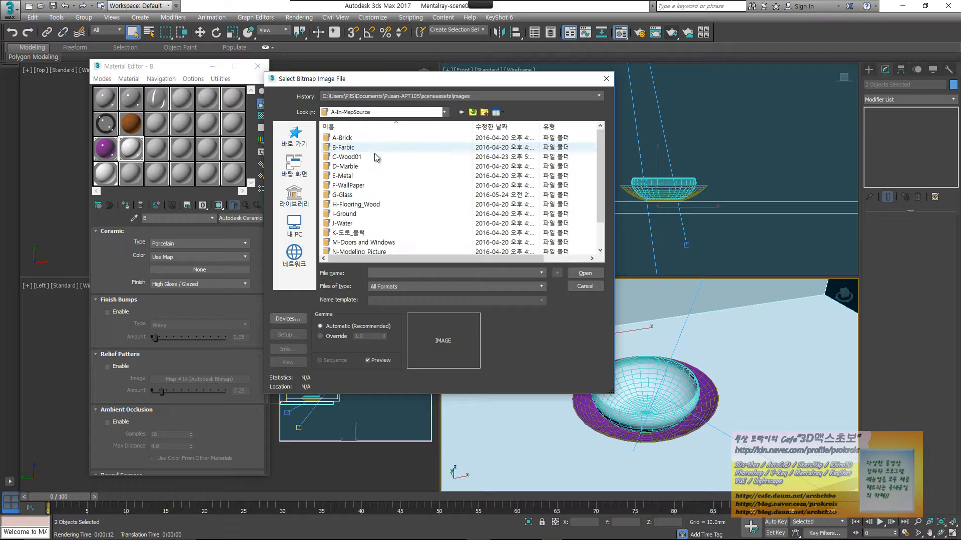
double_click(365, 168)
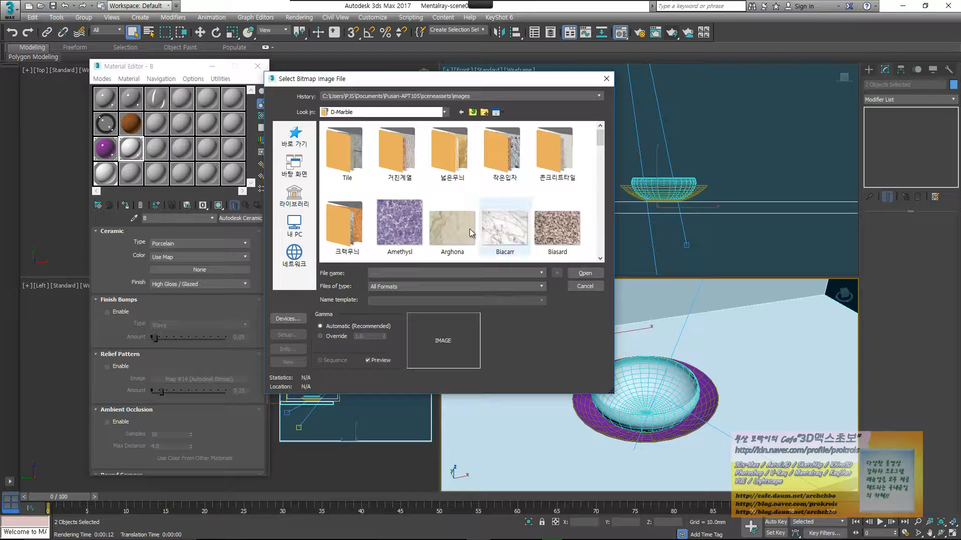
click(399, 225)
click(595, 276)
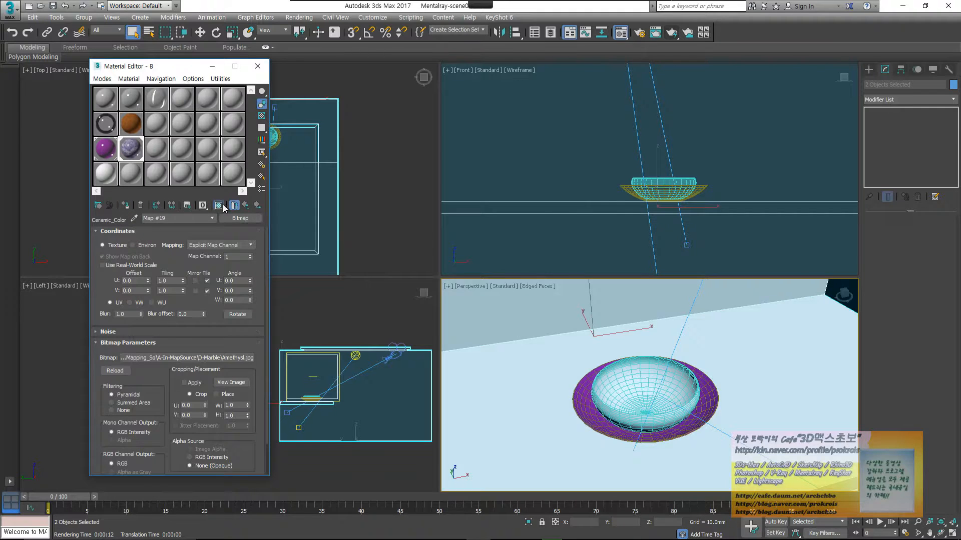
Show the marble map in the viewport, return to material B's top level, and assign material B to the inner bowl
click(220, 206)
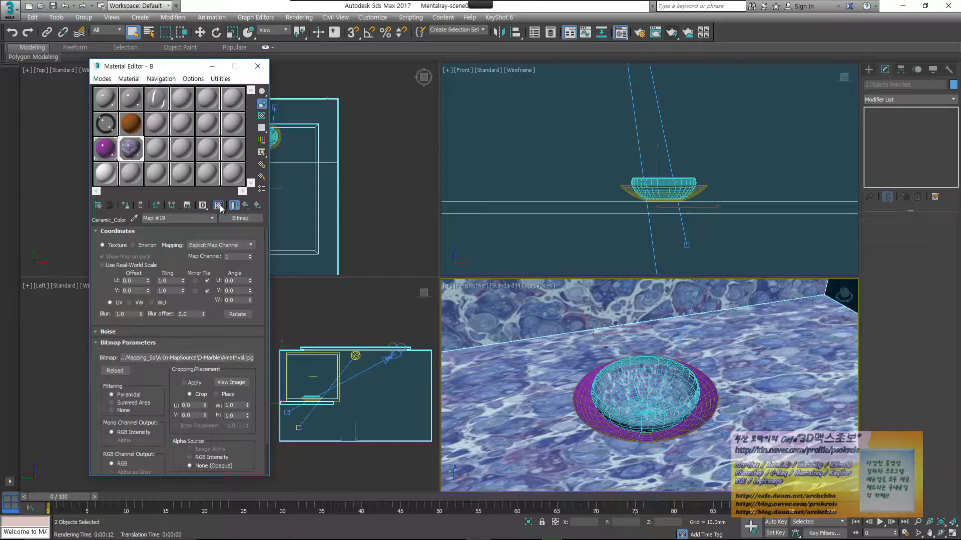
click(355, 355)
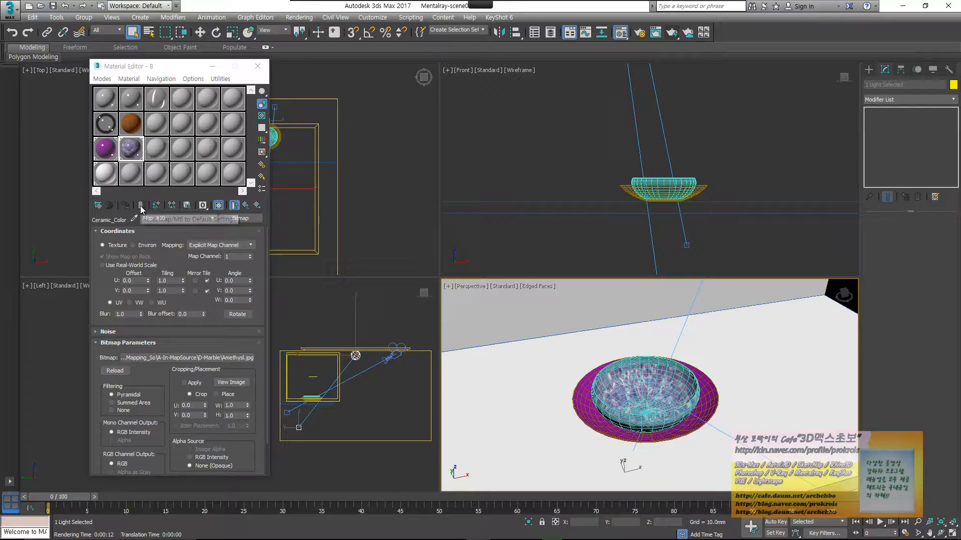
click(245, 205)
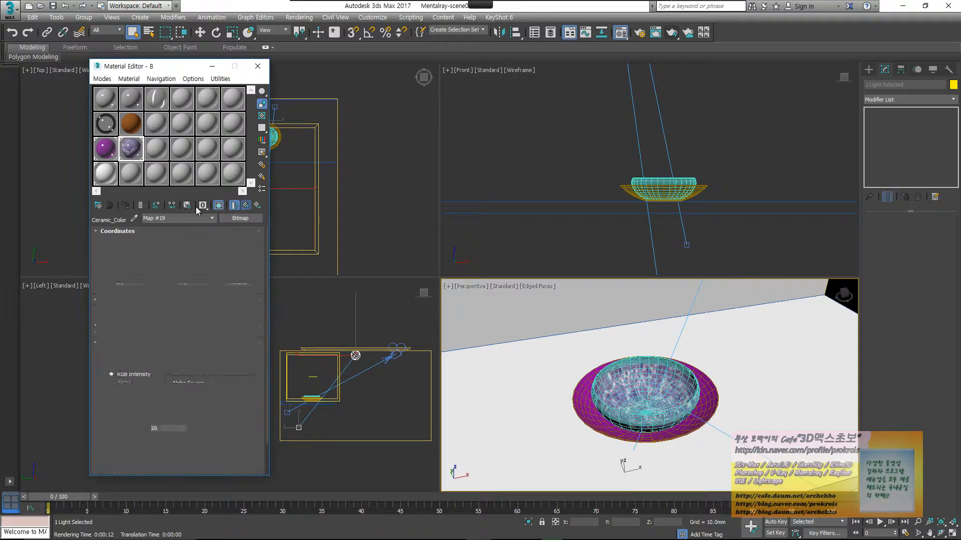
click(666, 386)
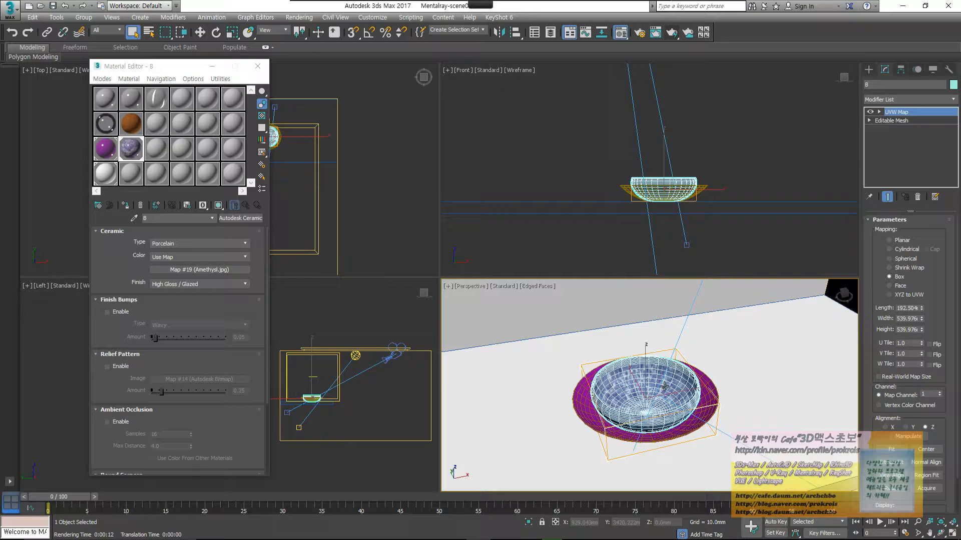
click(150, 218)
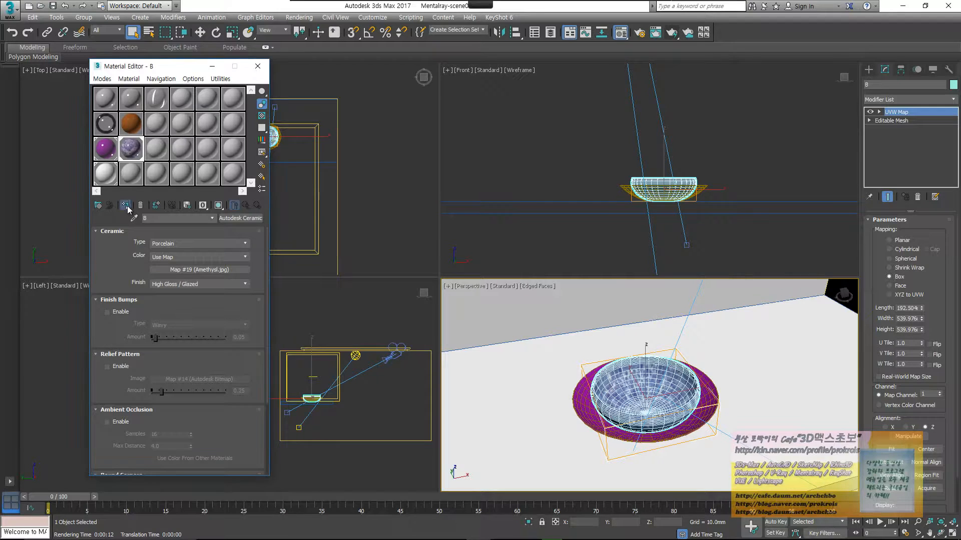
click(218, 205)
Clear the selection and turn off edged faces in the Perspective view
right_click(731, 253)
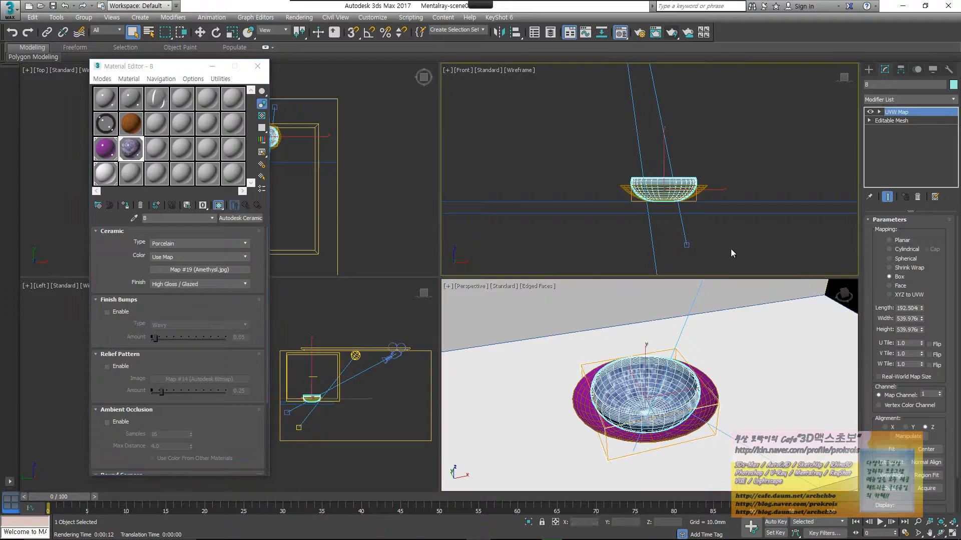
click(731, 253)
right_click(654, 397)
key(F4)
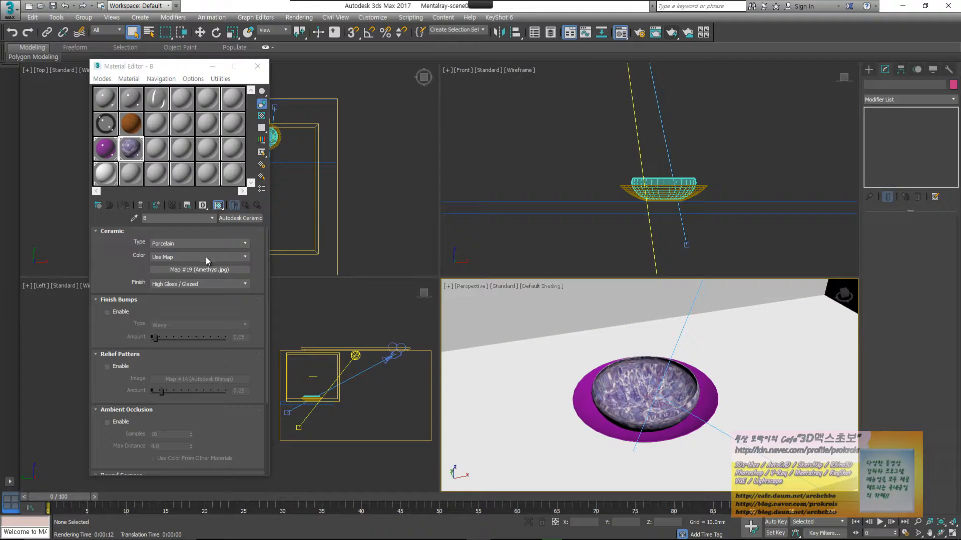
Make material A active, collapse its Finish Bumps settings, and show the available ceramic finishes
click(107, 150)
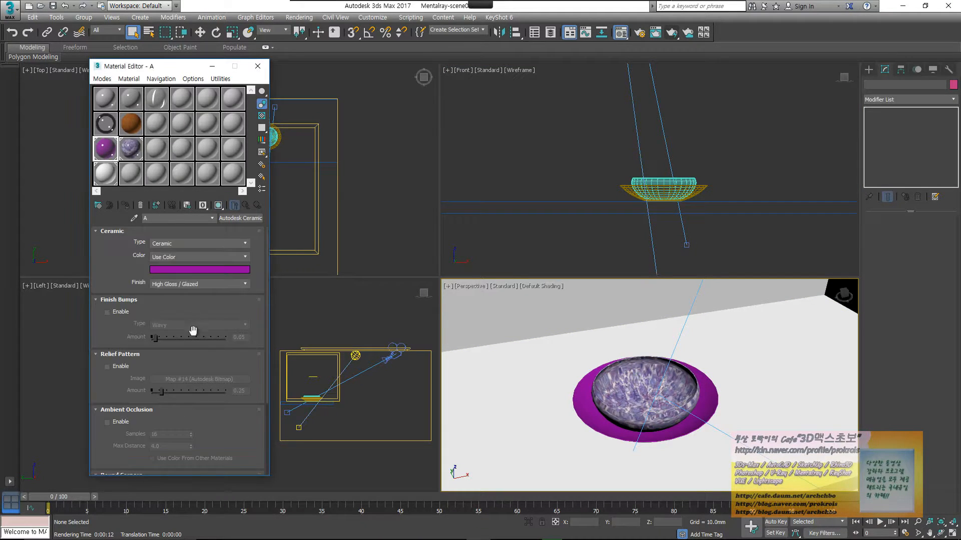
click(183, 298)
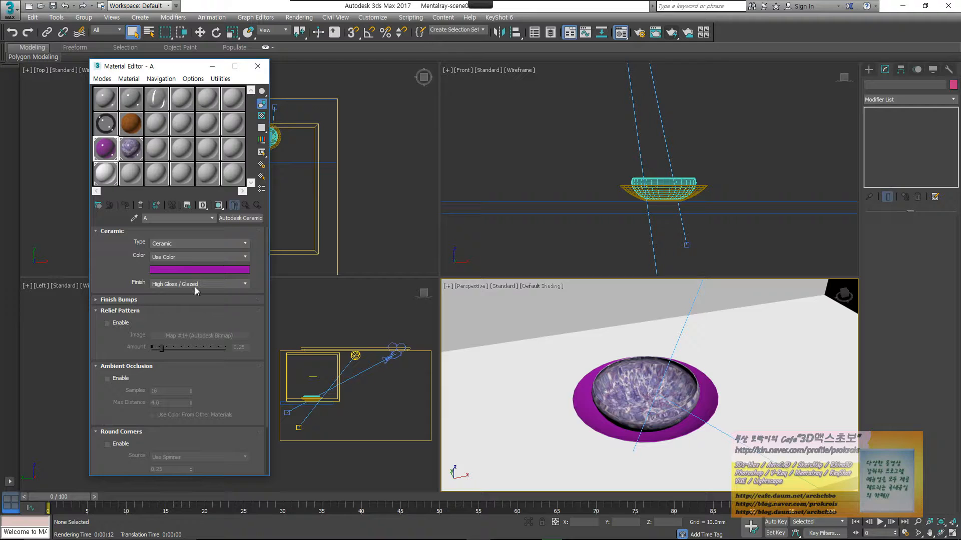
click(245, 284)
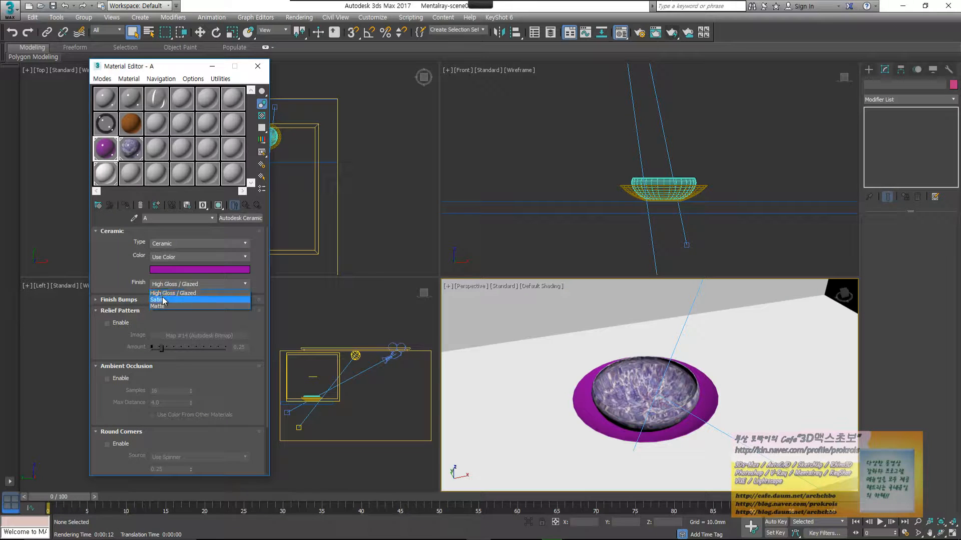
mouse_move(416, 1)
click(340, 7)
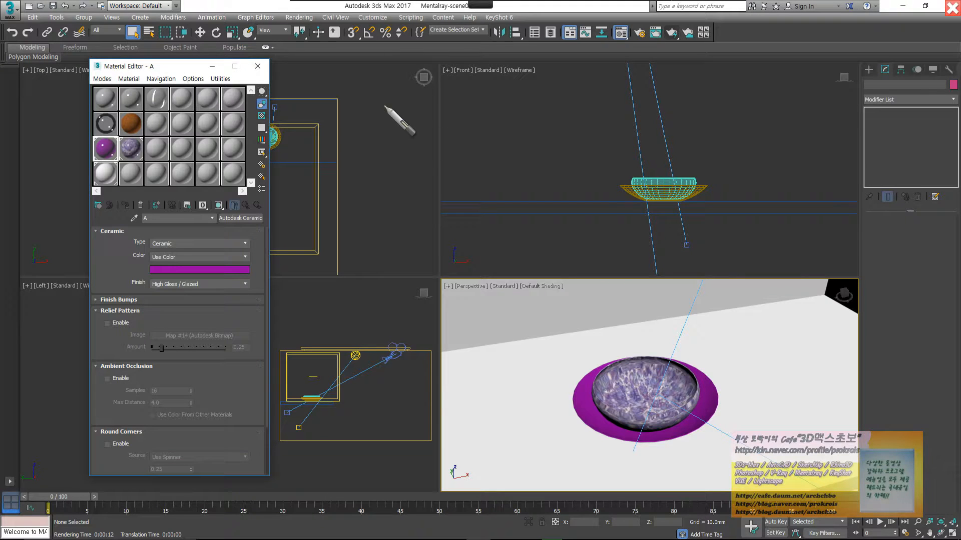
mouse_move(385, 105)
mouse_down()
mouse_move(394, 140)
mouse_move(442, 122)
mouse_move(514, 121)
mouse_up()
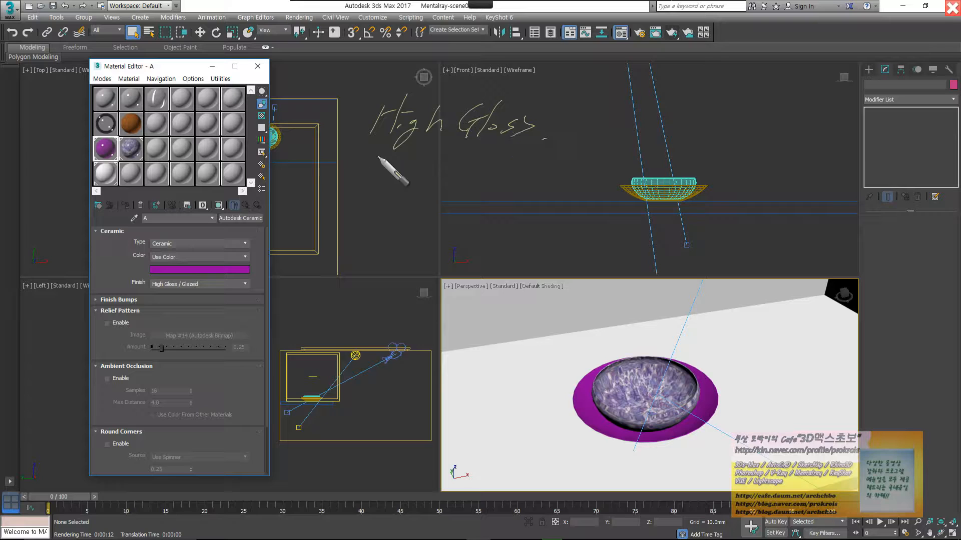
drag(351, 159, 561, 140)
mouse_move(451, 171)
mouse_down()
mouse_move(441, 183)
mouse_move(466, 176)
mouse_move(488, 189)
mouse_move(485, 178)
mouse_move(546, 193)
mouse_move(594, 171)
mouse_up()
mouse_move(538, 201)
mouse_down()
mouse_move(547, 225)
mouse_move(576, 206)
mouse_up()
mouse_move(205, 289)
mouse_down()
mouse_move(197, 295)
mouse_move(226, 308)
mouse_move(454, 258)
mouse_move(500, 257)
mouse_move(515, 242)
mouse_move(532, 269)
mouse_move(553, 260)
mouse_move(192, 258)
mouse_move(236, 315)
mouse_up()
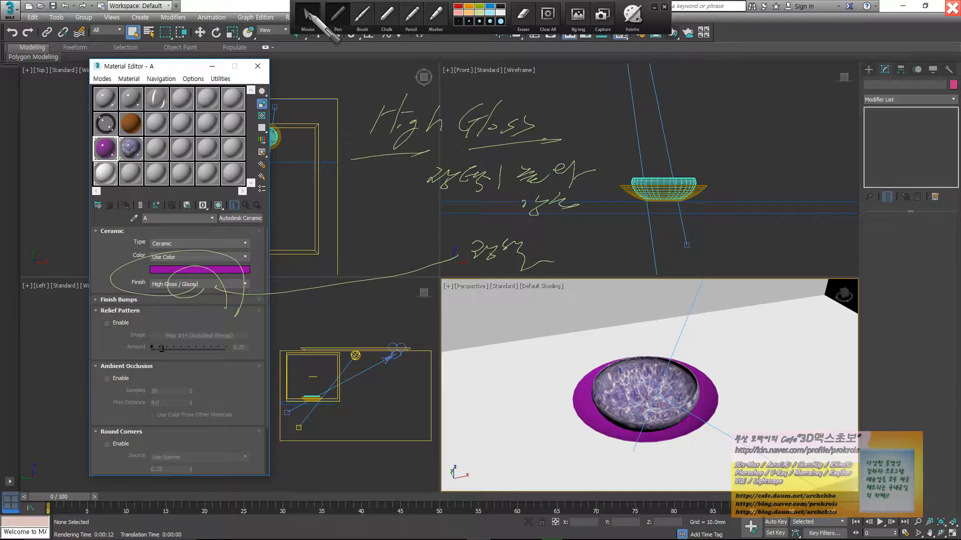
click(312, 14)
Open an enlarged sample preview of material A and compare the Satin finish with High Gloss / Glazed
click(201, 284)
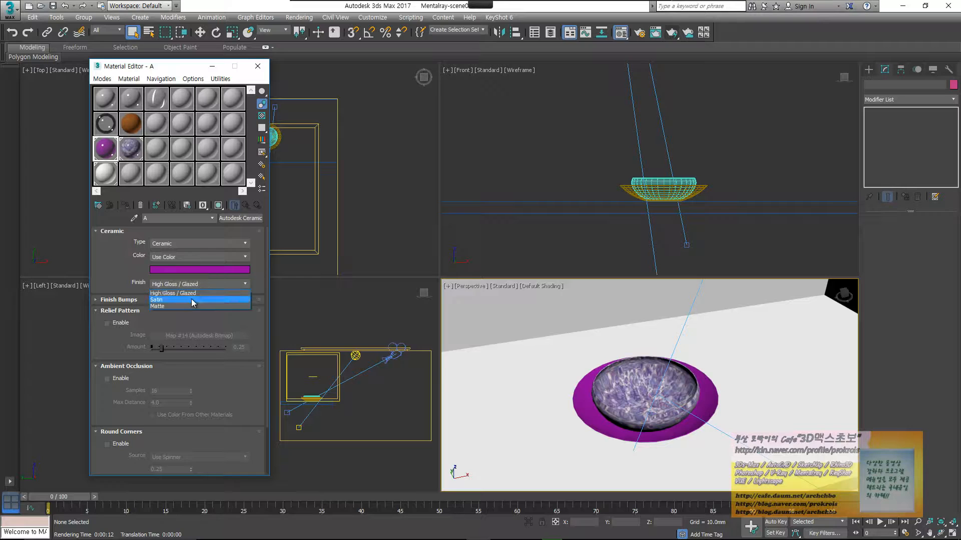
click(191, 298)
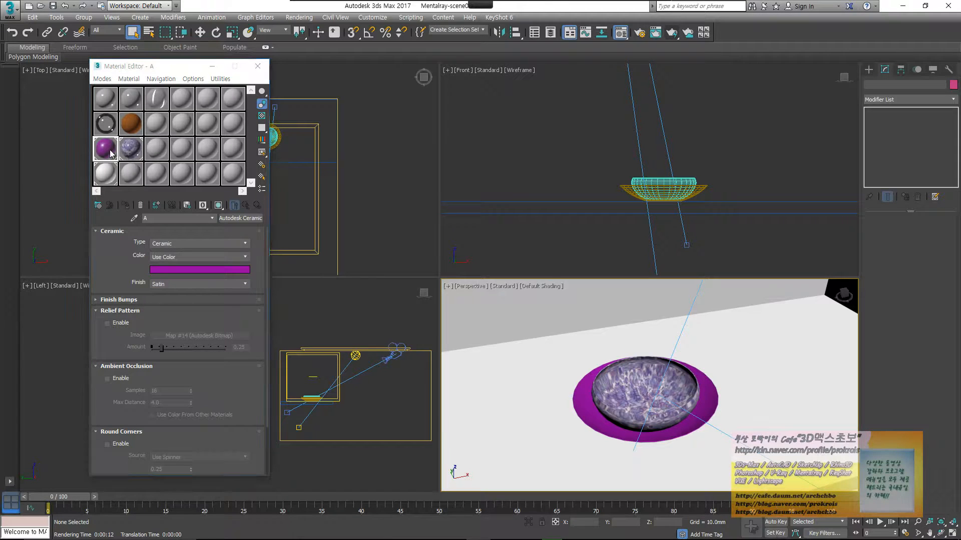
double_click(112, 155)
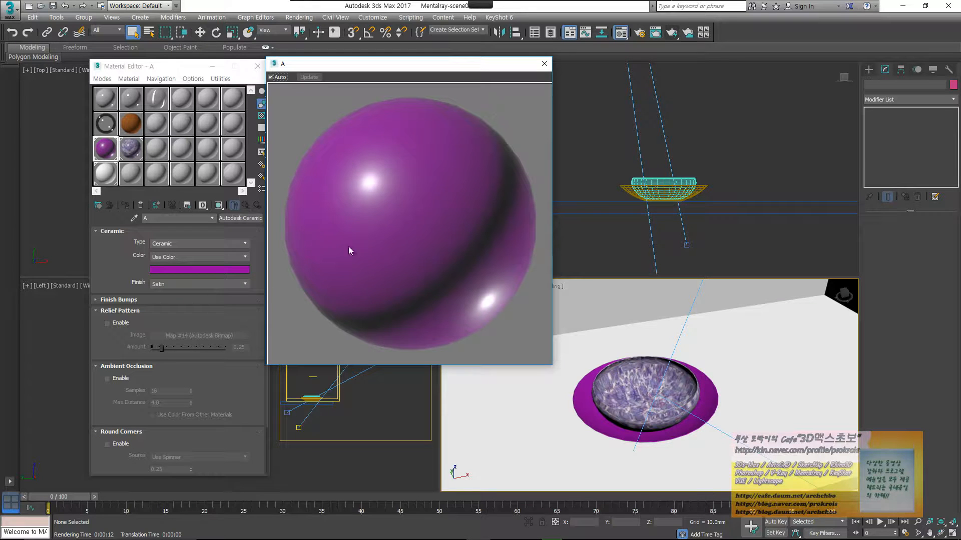
click(217, 284)
click(215, 293)
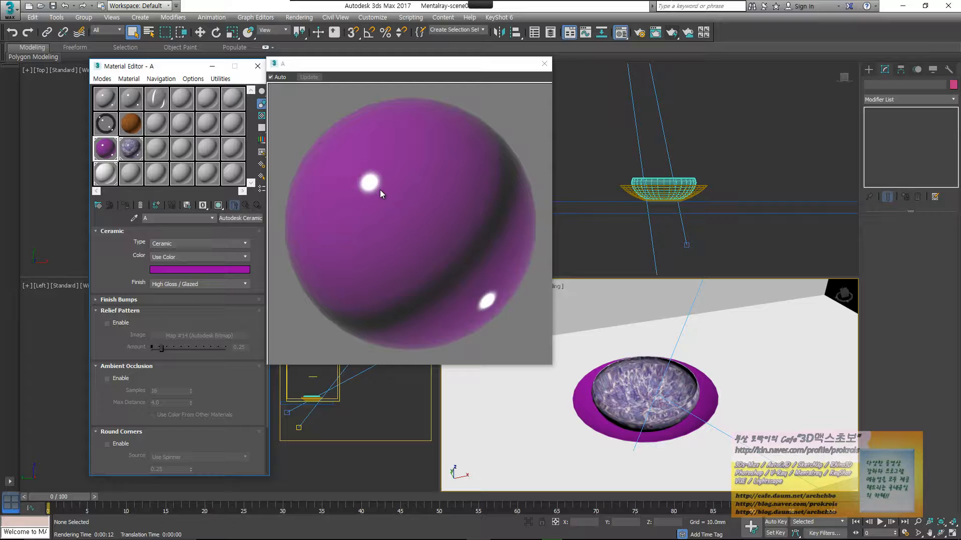
mouse_move(379, 1)
click(337, 16)
mouse_move(373, 201)
mouse_down()
mouse_move(332, 183)
mouse_move(394, 201)
mouse_up()
drag(502, 314, 494, 326)
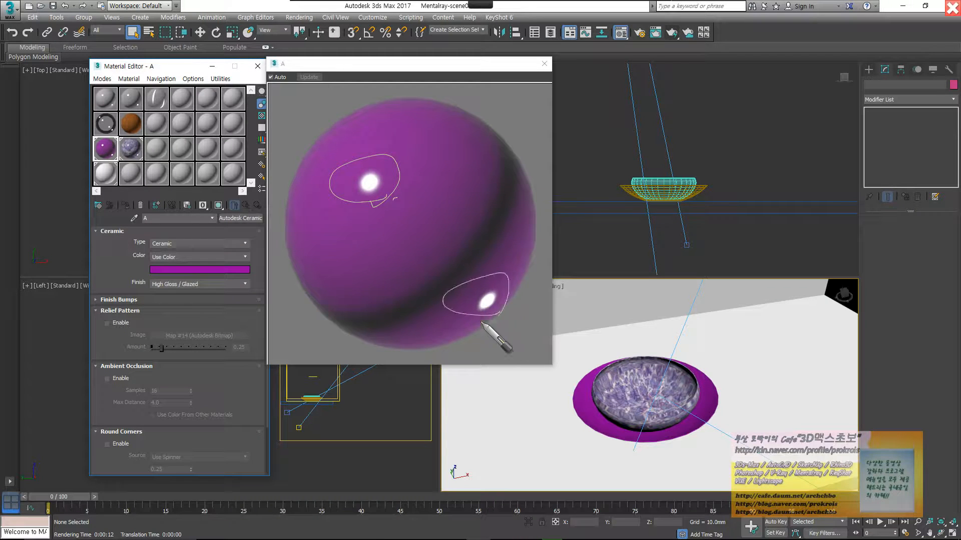
mouse_move(399, 178)
mouse_down()
mouse_move(481, 238)
mouse_move(464, 254)
mouse_up()
mouse_move(428, 141)
mouse_down()
mouse_move(409, 162)
mouse_move(460, 158)
mouse_up()
mouse_move(472, 150)
mouse_down()
mouse_move(474, 159)
mouse_move(536, 161)
mouse_move(553, 151)
mouse_move(638, 151)
mouse_move(626, 168)
mouse_up()
drag(427, 176, 618, 170)
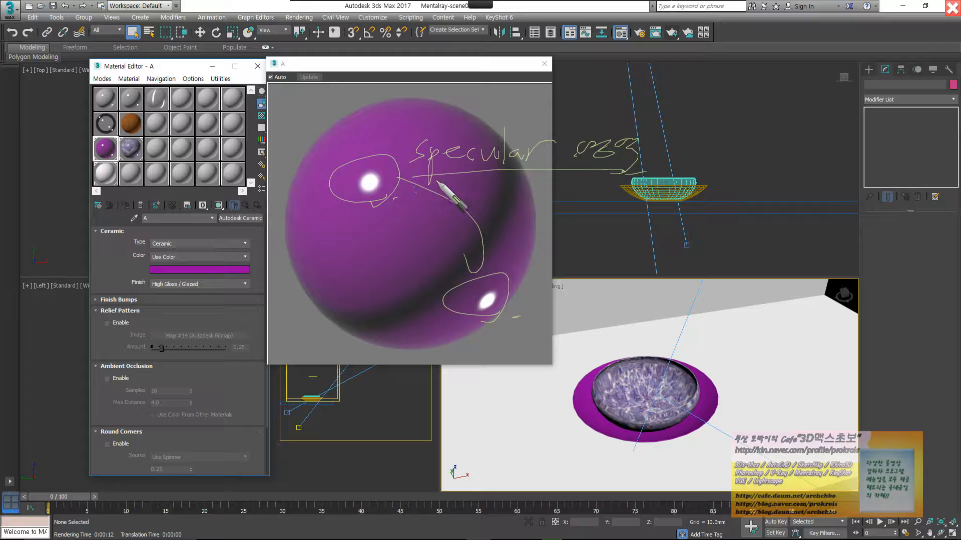
drag(400, 176, 554, 172)
mouse_move(582, 136)
mouse_down()
mouse_move(700, 101)
mouse_move(729, 108)
mouse_move(722, 125)
mouse_move(763, 105)
mouse_move(771, 133)
mouse_move(798, 112)
mouse_move(833, 107)
mouse_move(846, 125)
mouse_up()
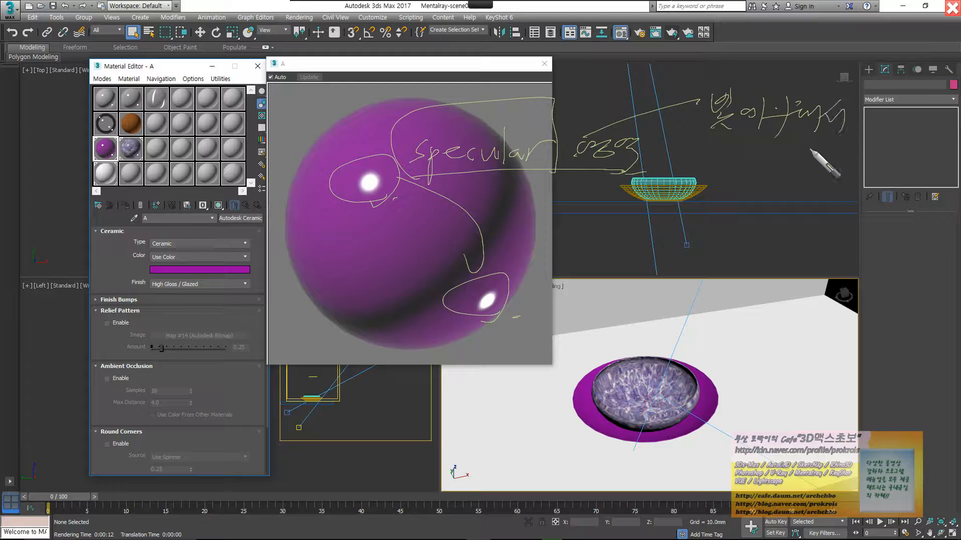
mouse_move(684, 146)
mouse_down()
mouse_move(774, 152)
mouse_move(791, 175)
mouse_move(866, 158)
mouse_move(866, 183)
mouse_move(894, 162)
mouse_move(904, 172)
mouse_move(922, 165)
mouse_move(935, 188)
mouse_move(930, 175)
mouse_move(945, 171)
mouse_up()
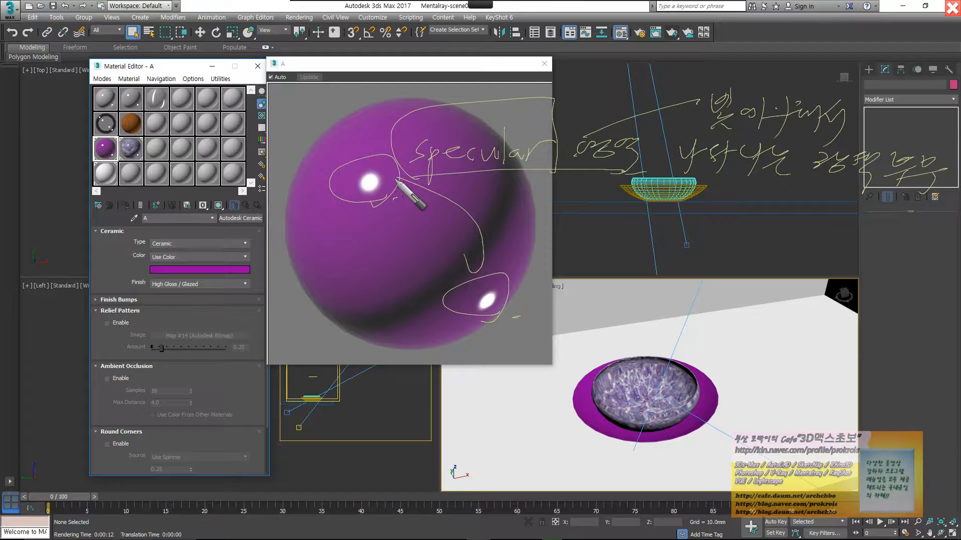
drag(375, 184, 395, 198)
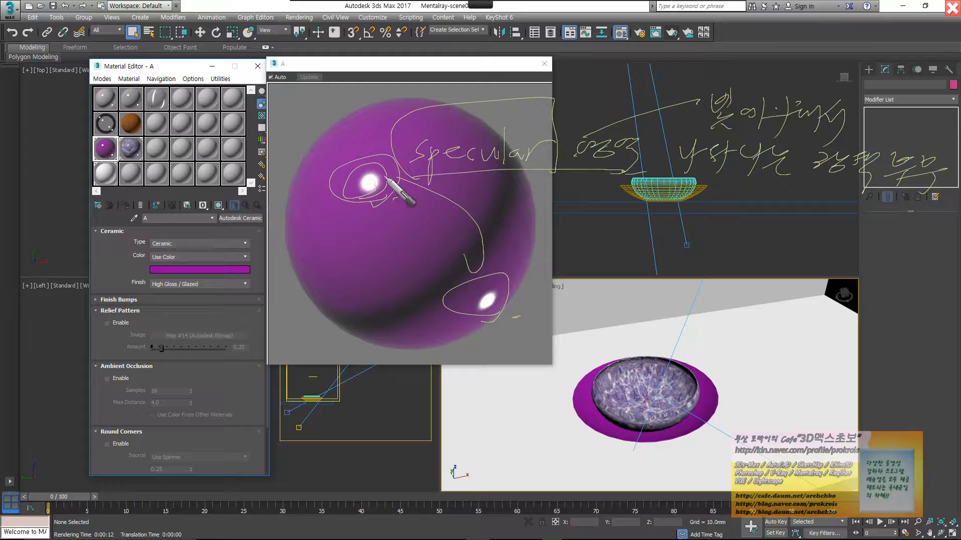
mouse_move(382, 166)
mouse_down()
mouse_move(352, 185)
mouse_move(371, 186)
mouse_move(386, 261)
mouse_move(429, 218)
mouse_move(382, 154)
mouse_move(440, 204)
mouse_move(463, 205)
mouse_up()
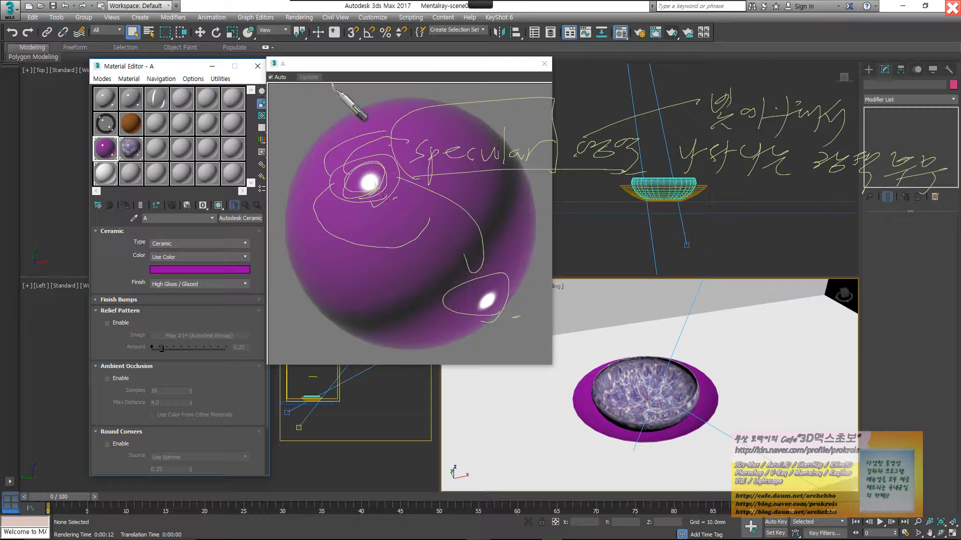
mouse_move(331, 84)
mouse_down()
mouse_move(370, 186)
mouse_move(379, 195)
mouse_move(453, 185)
mouse_move(448, 201)
mouse_up()
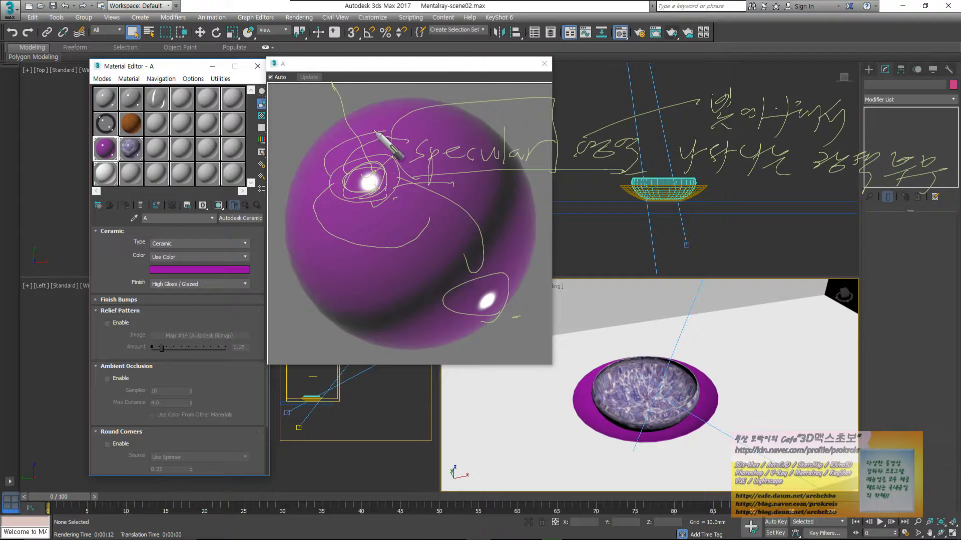
key(Escape)
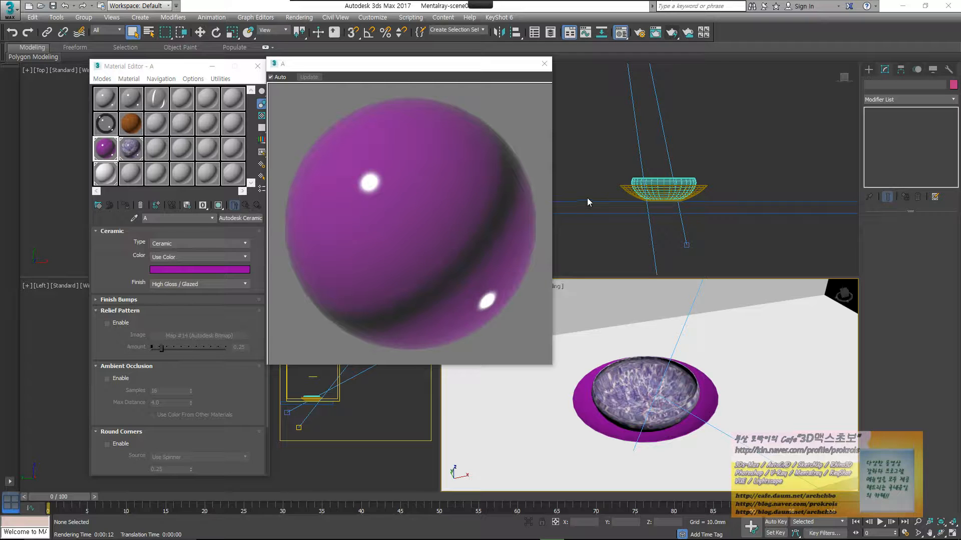
Preview the Satin and Matte finishes on material A in the enlarged sample
click(193, 288)
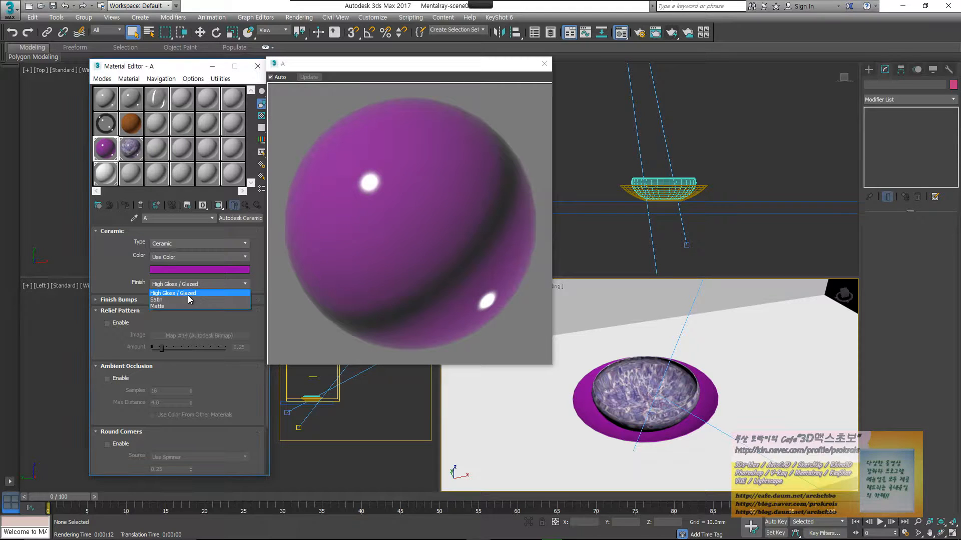
click(188, 295)
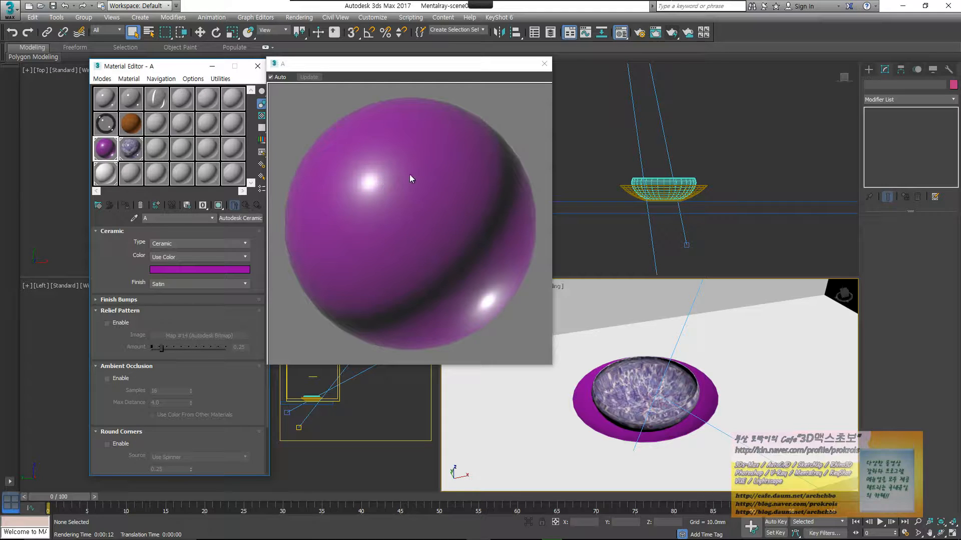
click(170, 285)
click(173, 306)
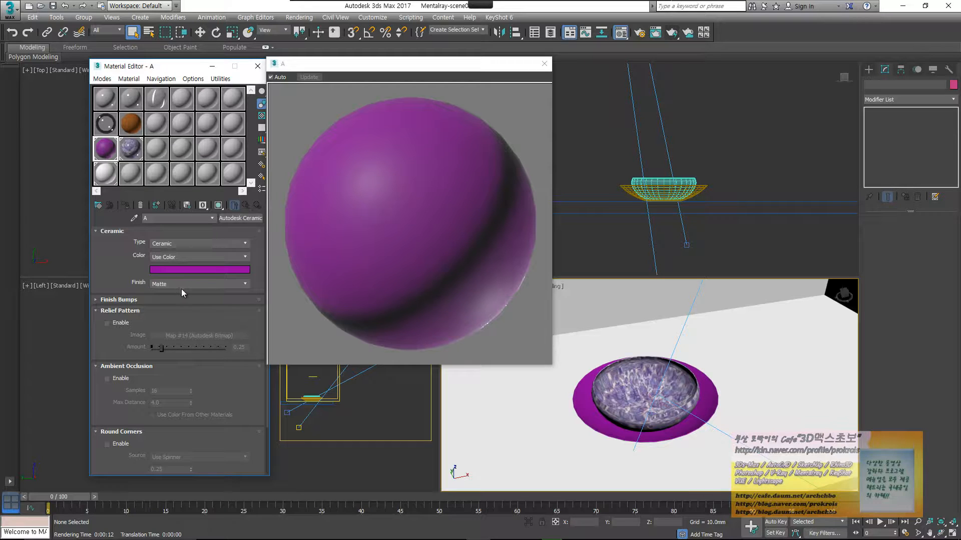
click(340, 14)
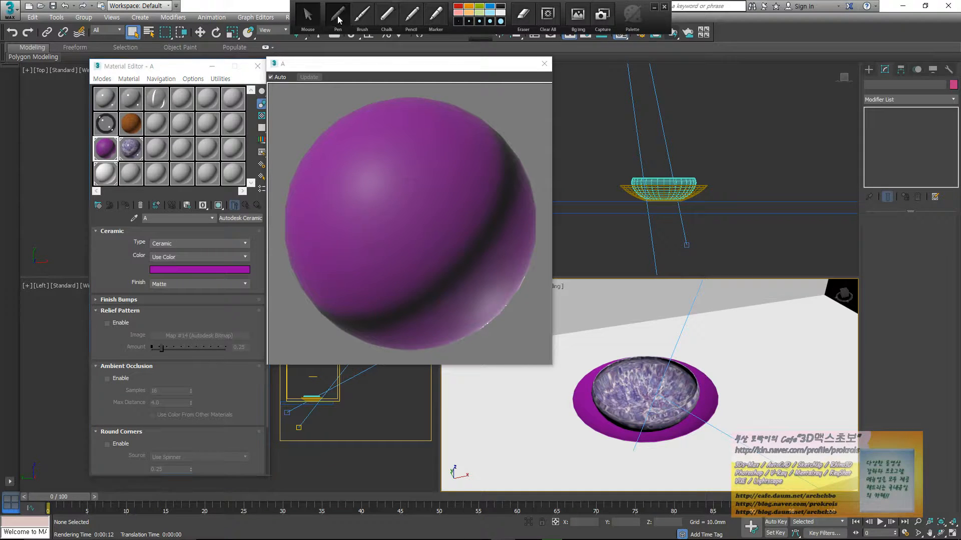
mouse_move(602, 93)
mouse_down()
mouse_move(639, 125)
mouse_move(687, 106)
mouse_move(714, 120)
mouse_move(755, 107)
mouse_move(761, 118)
mouse_move(782, 100)
mouse_move(851, 125)
mouse_move(826, 126)
mouse_up()
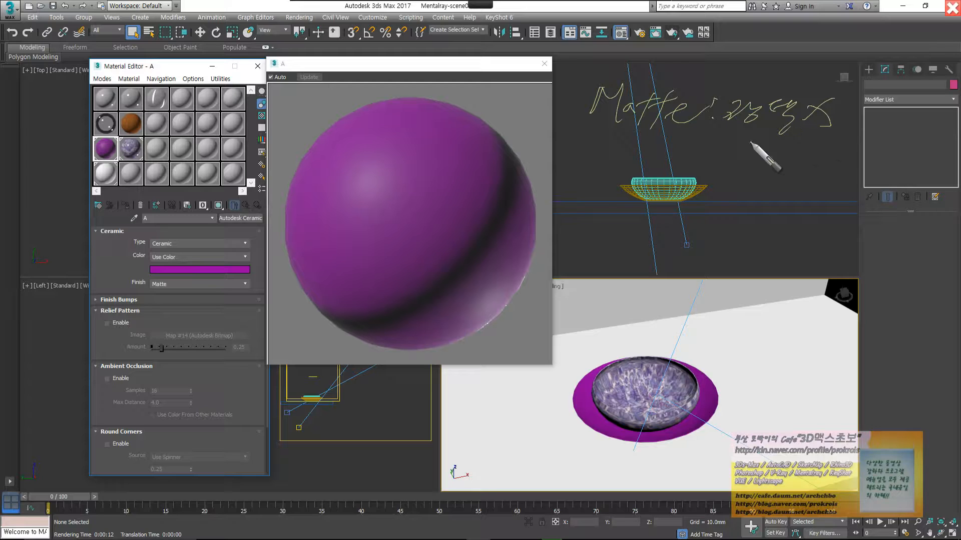
mouse_move(695, 144)
mouse_down()
mouse_move(698, 153)
mouse_move(774, 148)
mouse_move(866, 167)
mouse_up()
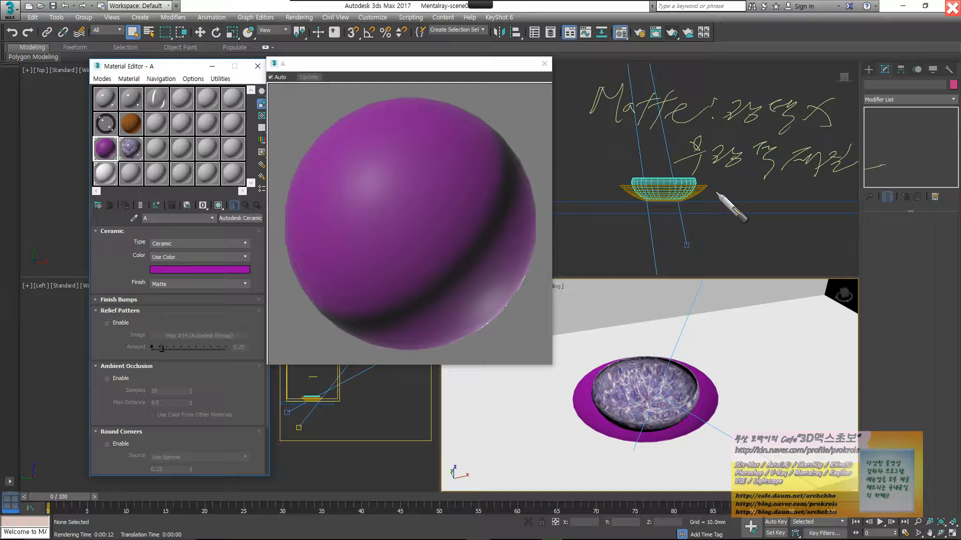
mouse_move(740, 184)
mouse_down()
mouse_move(727, 239)
mouse_move(751, 204)
mouse_move(825, 213)
mouse_up()
mouse_move(772, 237)
mouse_down()
mouse_move(734, 255)
mouse_move(776, 266)
mouse_move(833, 234)
mouse_move(905, 249)
mouse_up()
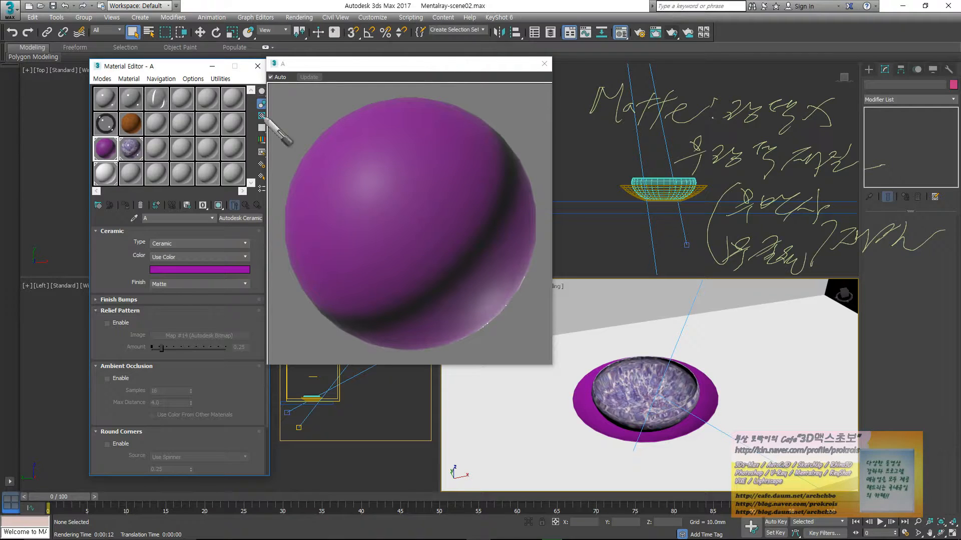
key(Escape)
Set material A's finish to High Gloss / Glazed and material B's finish to Satin
click(170, 283)
click(173, 293)
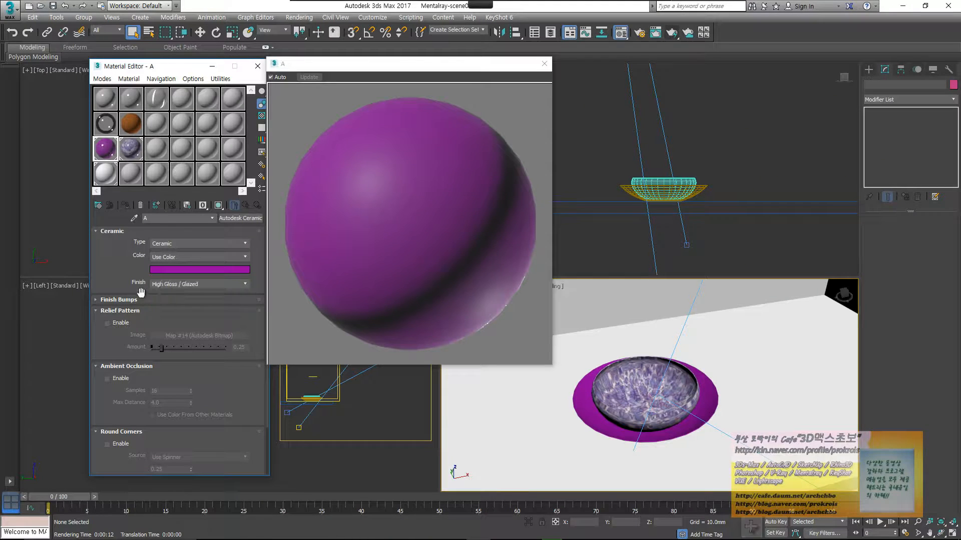
click(132, 150)
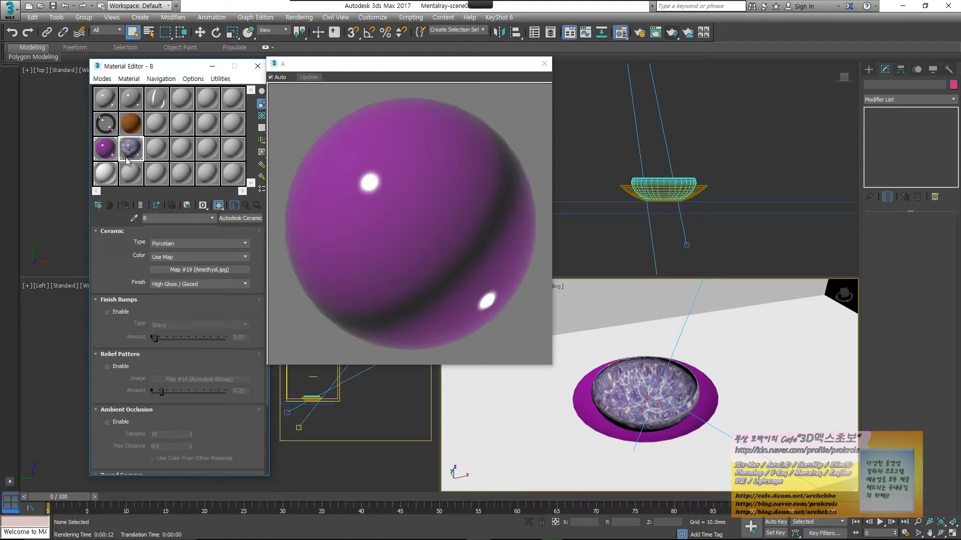
click(189, 284)
click(186, 300)
Open an enlarged preview of material B, compare High Gloss / Glazed with Satin, keep Satin, and close both sample previews
double_click(132, 149)
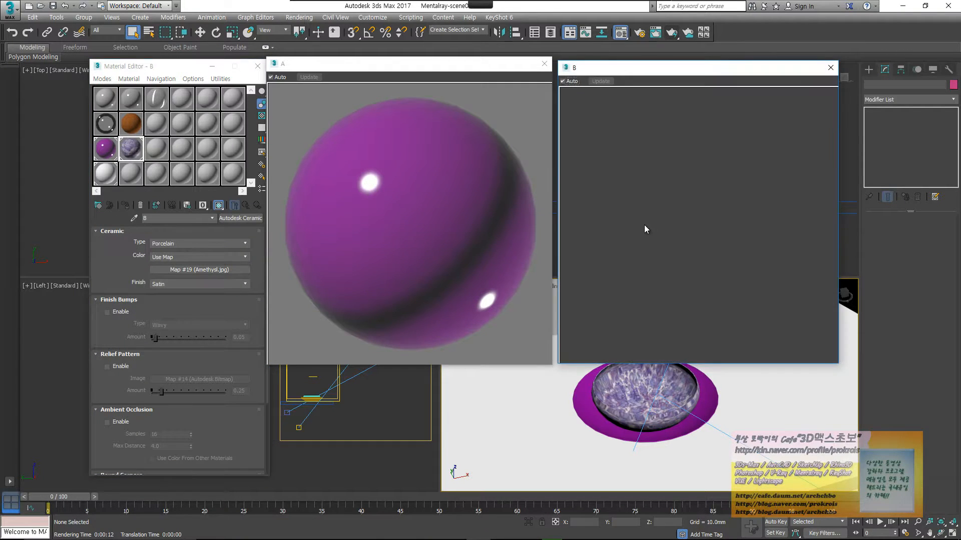
click(190, 284)
click(190, 293)
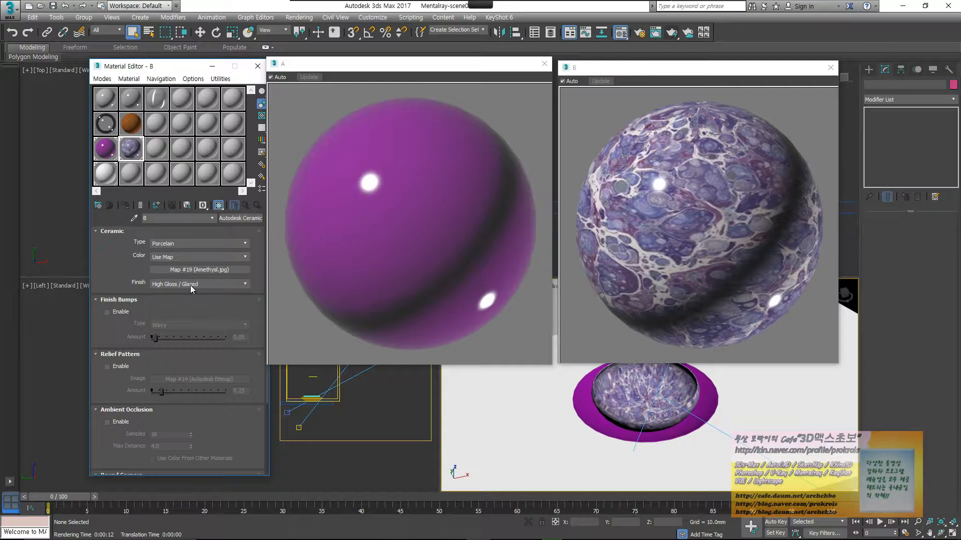
click(191, 289)
click(192, 301)
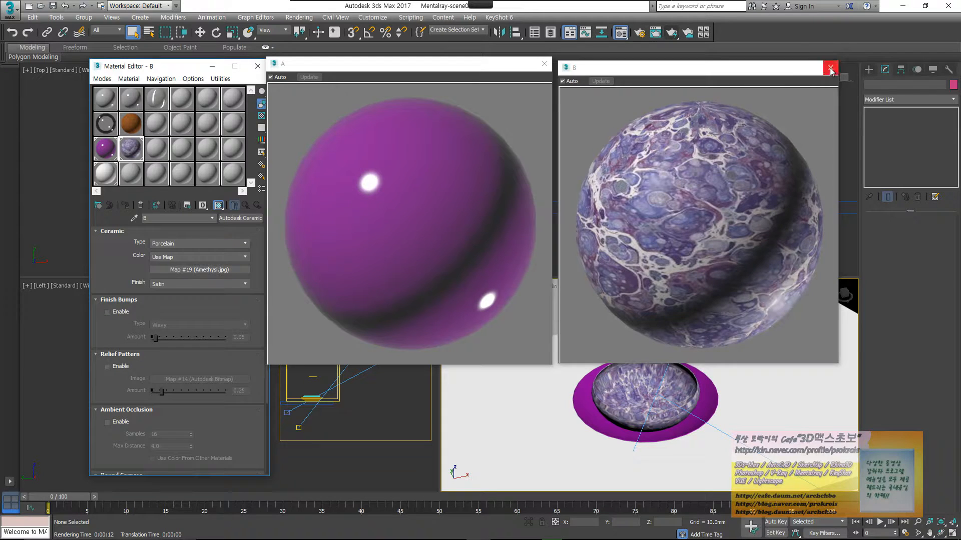
click(830, 67)
click(545, 64)
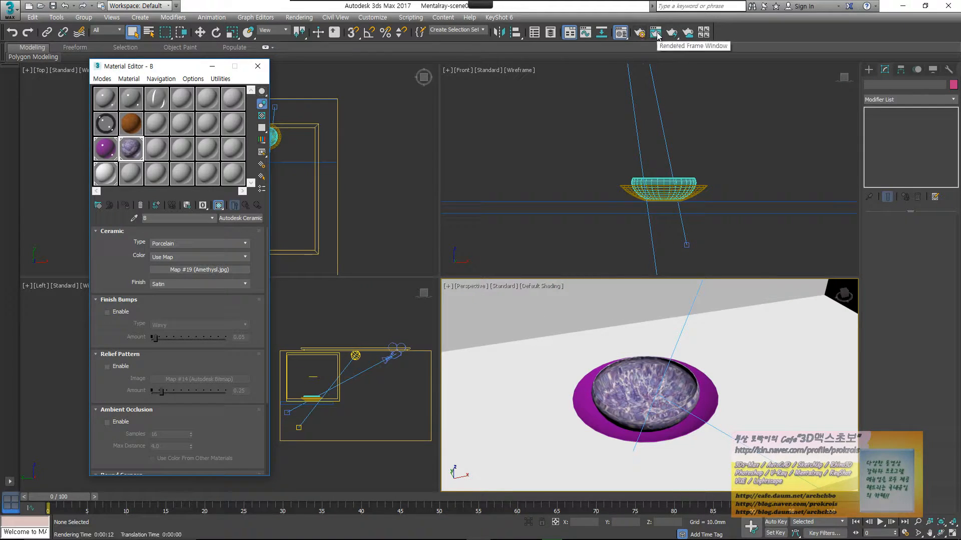
Clone the existing render for comparison and render the Perspective region with the current bowl materials
click(656, 33)
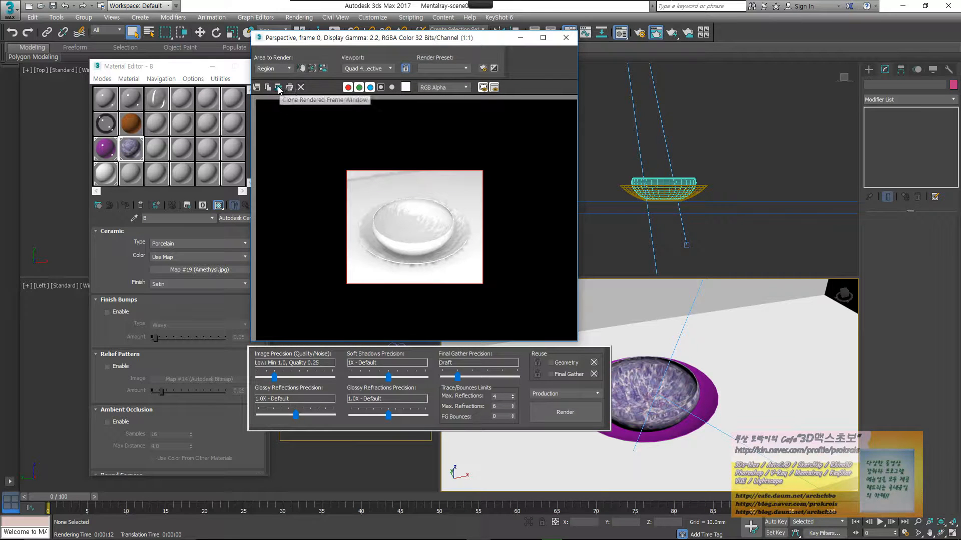
click(279, 87)
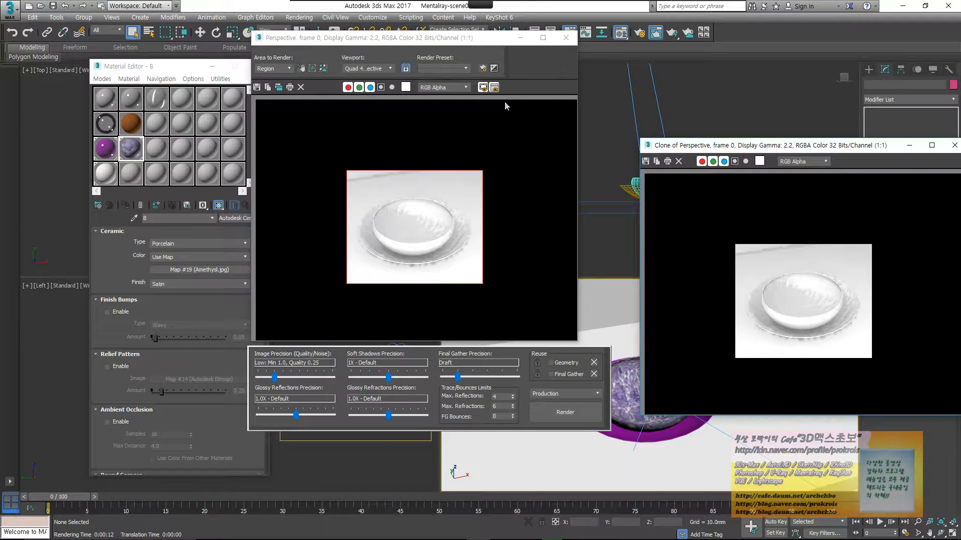
click(576, 410)
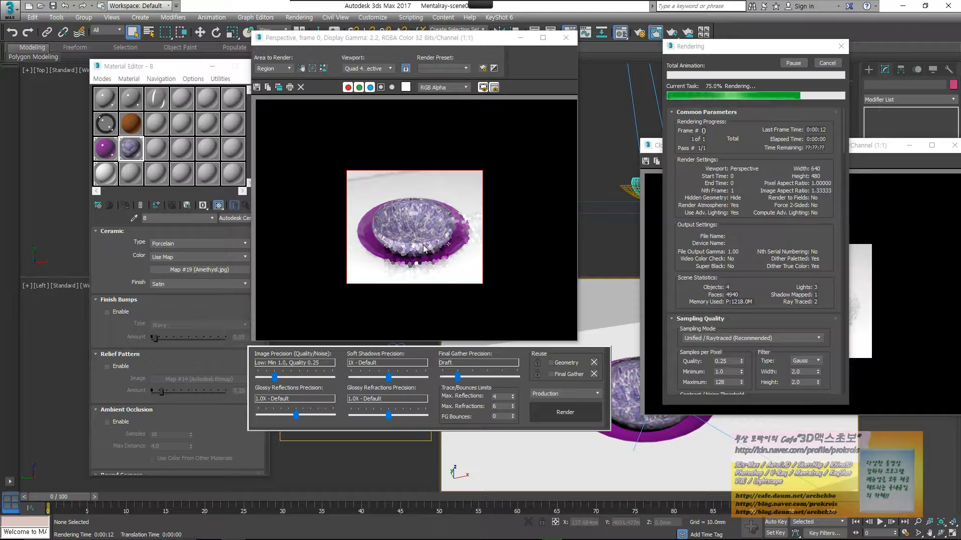
Inspect the new bowl render up close, and close the cloned render and the rendered frame window
scroll(424, 249, up, 2)
scroll(424, 249, down, 1)
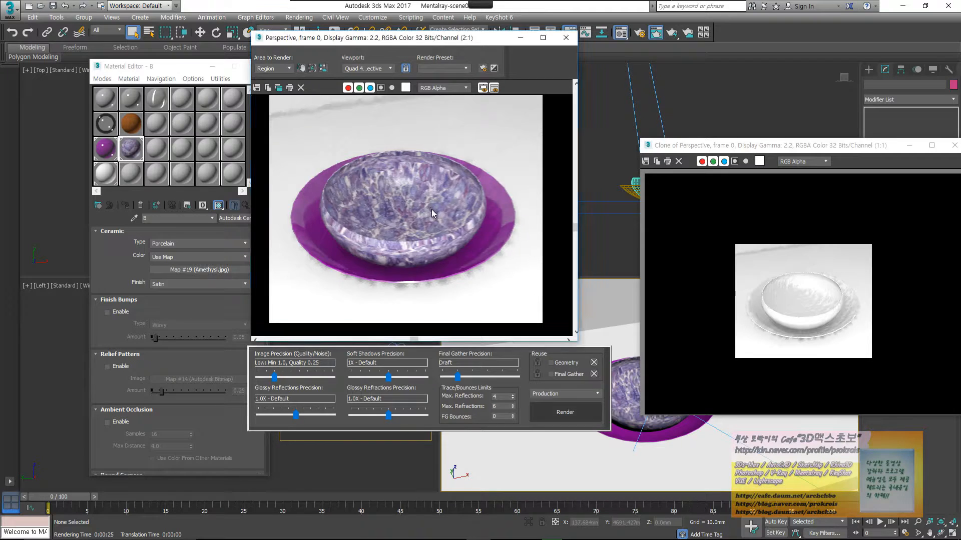
scroll(432, 209, down, 2)
drag(800, 145, 603, 80)
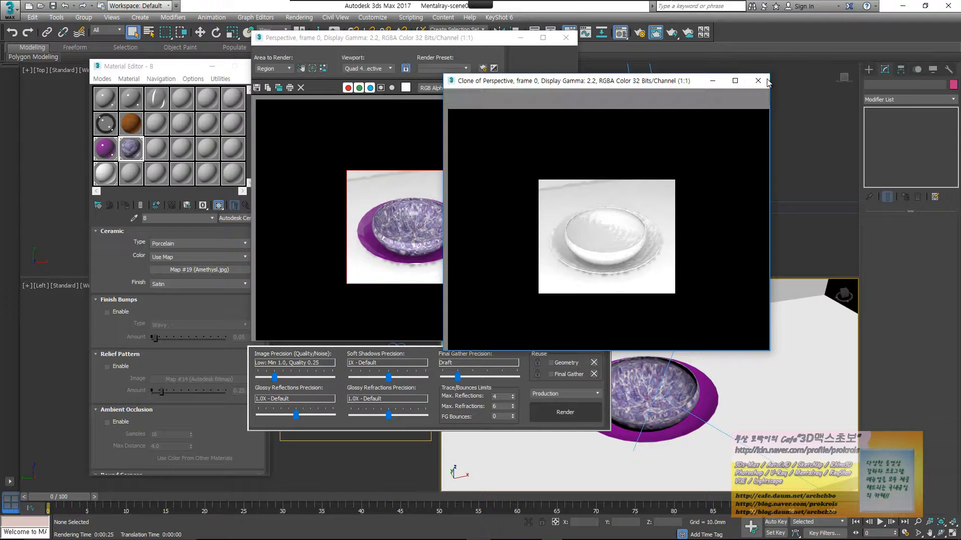
click(758, 80)
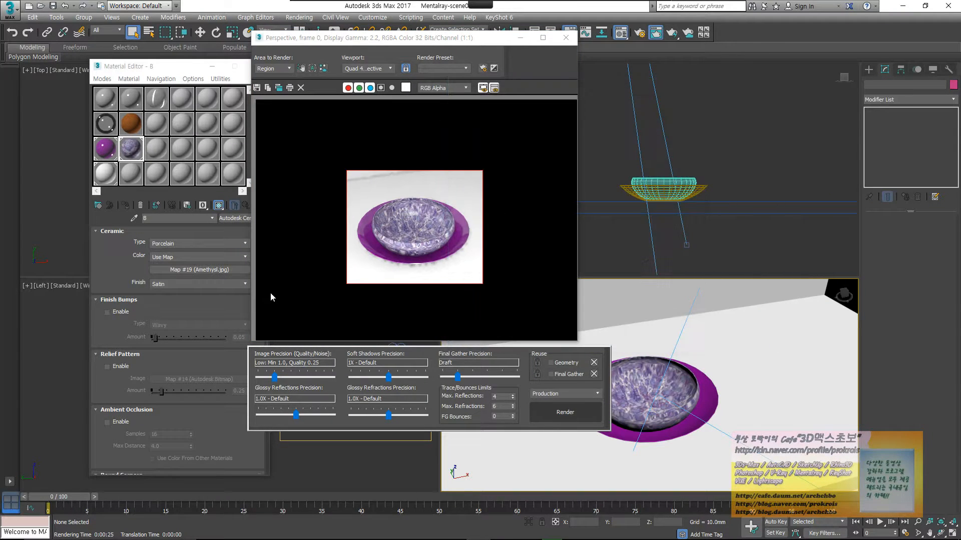
click(143, 305)
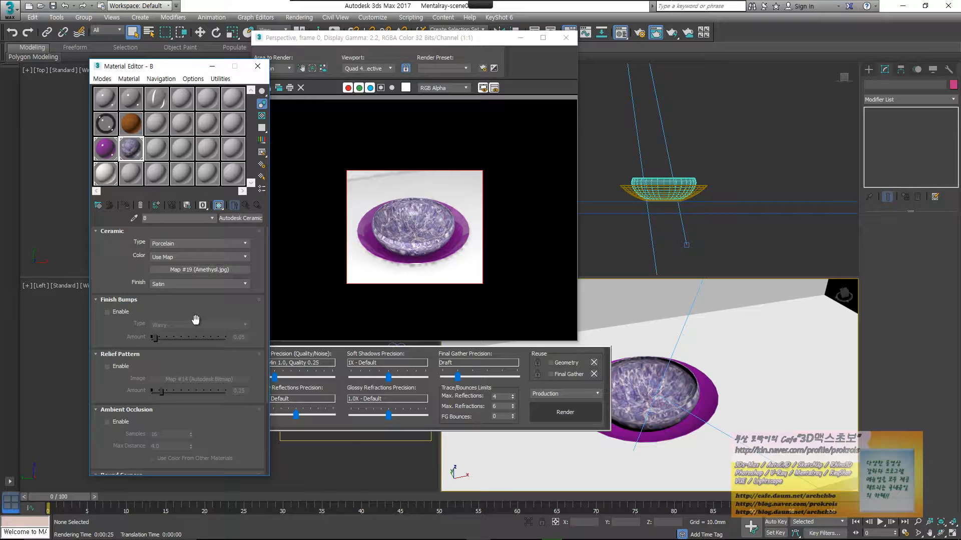
click(573, 38)
With the floor box selected, load ba2 from the Tile folder as the diffuse map of material 15 - Default and view its image
click(774, 385)
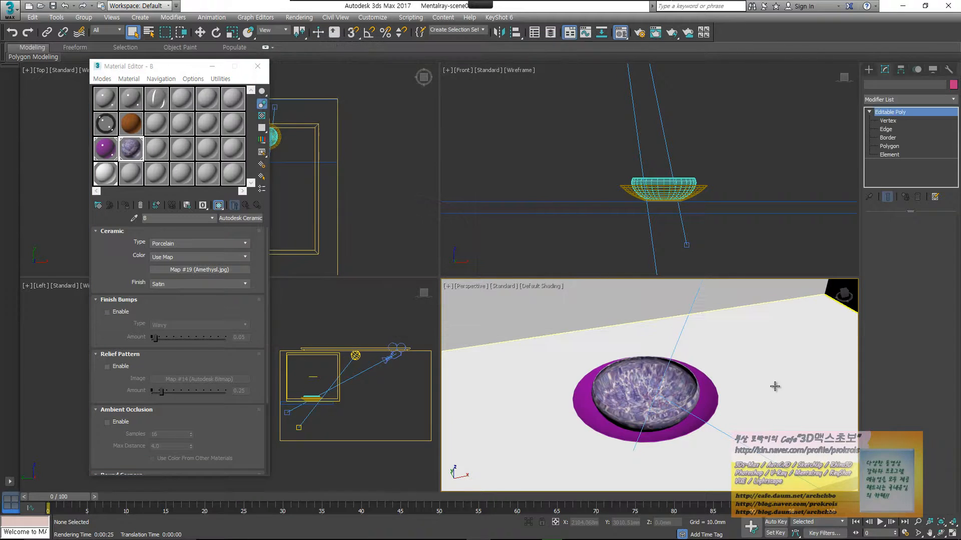
click(157, 156)
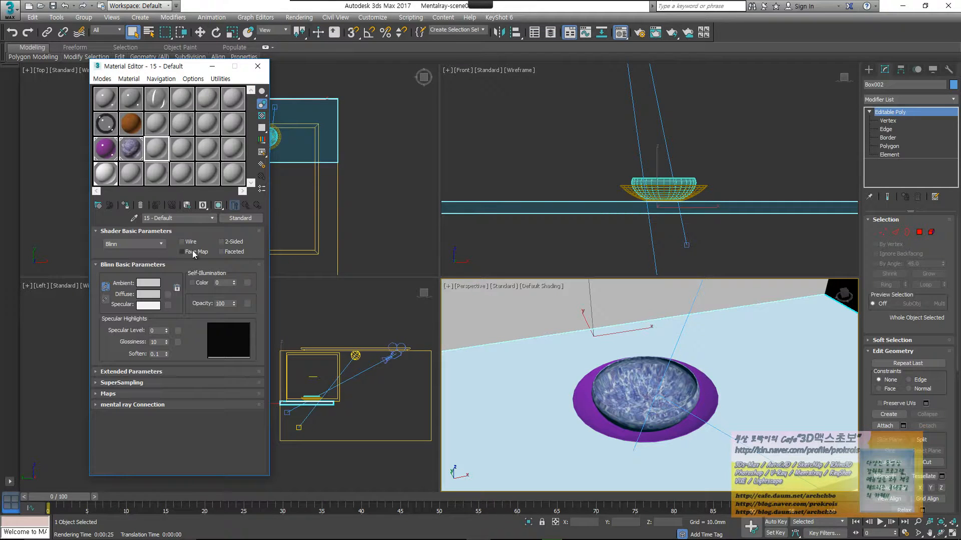
click(168, 294)
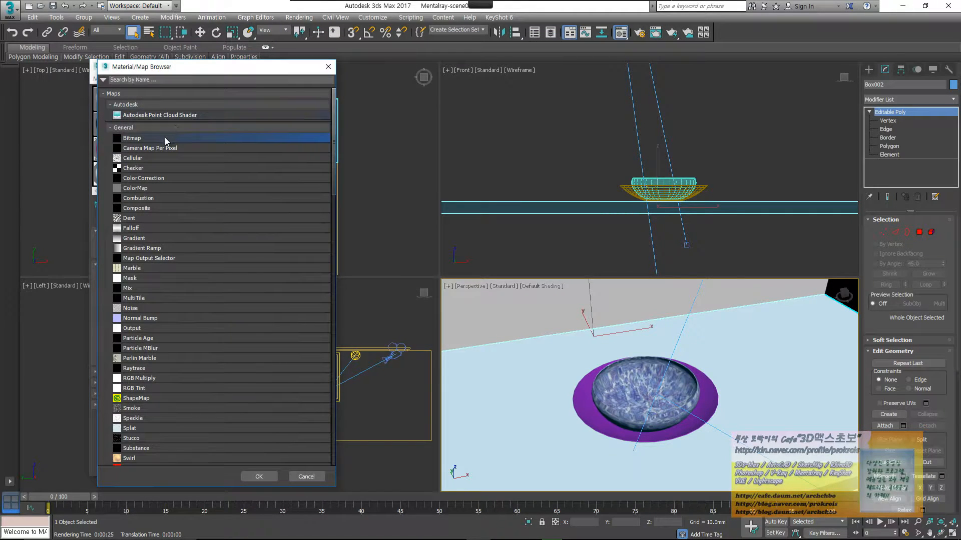
double_click(163, 139)
drag(462, 83, 389, 94)
double_click(263, 171)
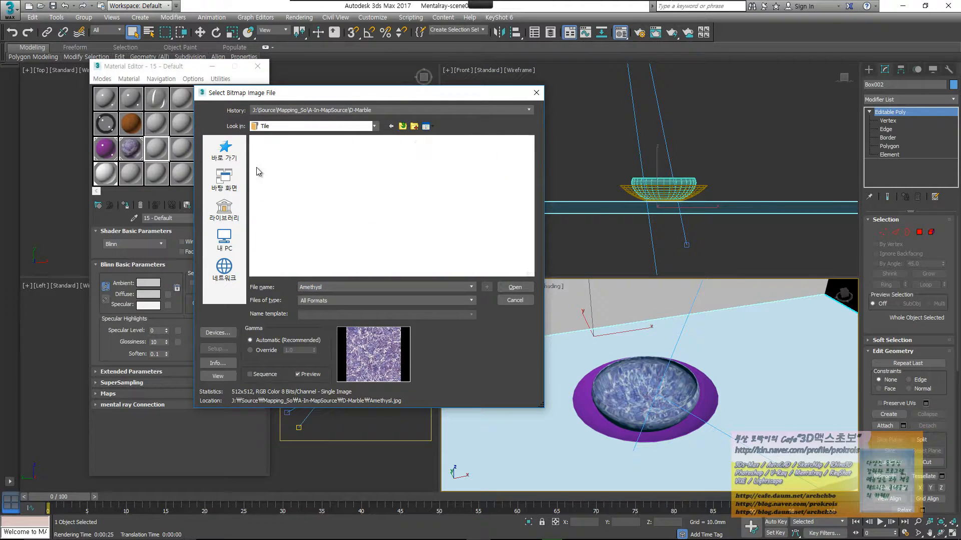
click(481, 181)
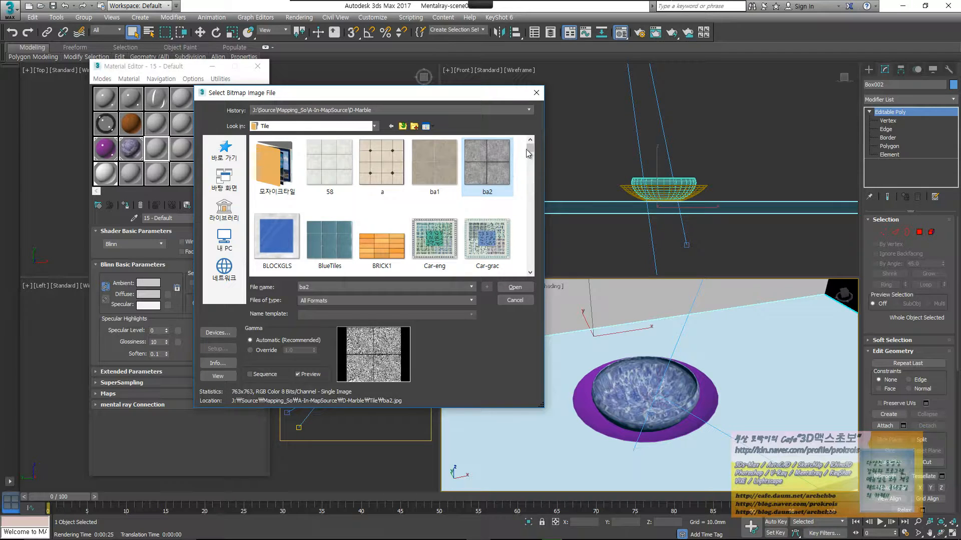
click(528, 289)
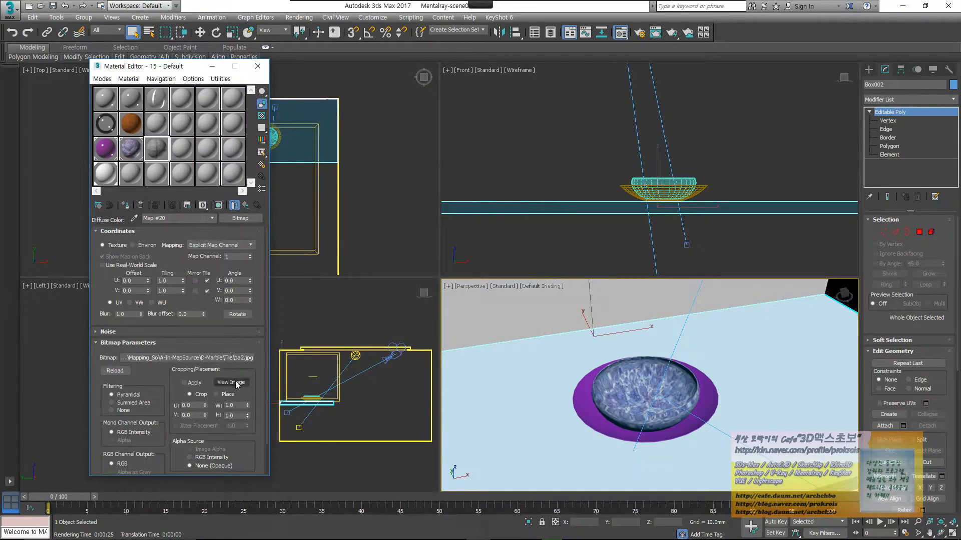
click(236, 383)
drag(538, 44, 430, 63)
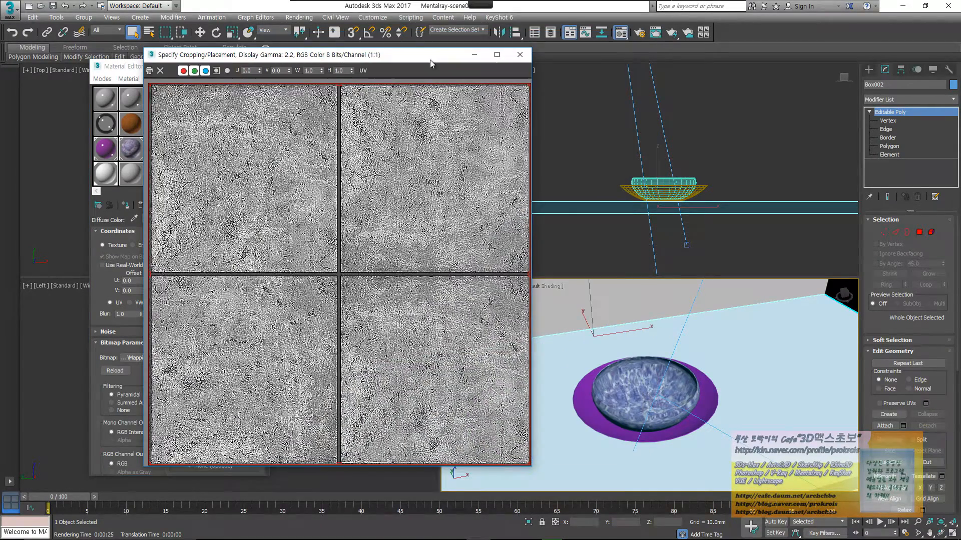
mouse_move(307, 2)
click(342, 4)
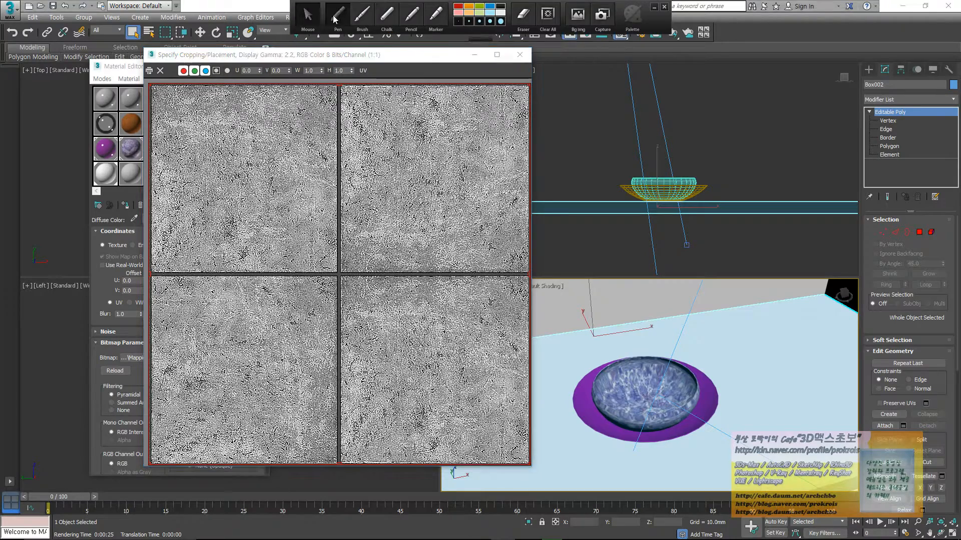
drag(291, 159, 558, 129)
drag(451, 168, 570, 122)
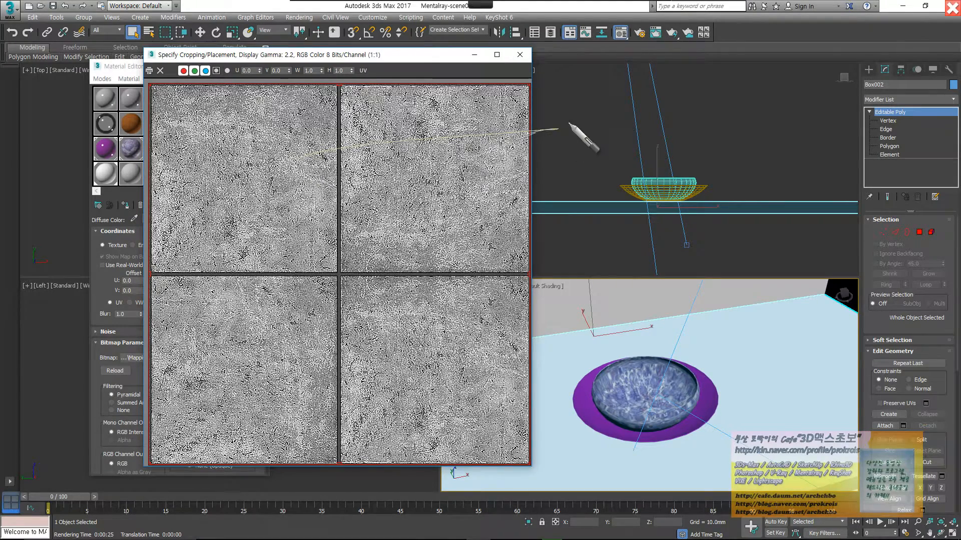
drag(246, 318, 346, 271)
mouse_move(596, 110)
mouse_down()
mouse_move(611, 100)
mouse_move(659, 108)
mouse_move(651, 135)
mouse_up()
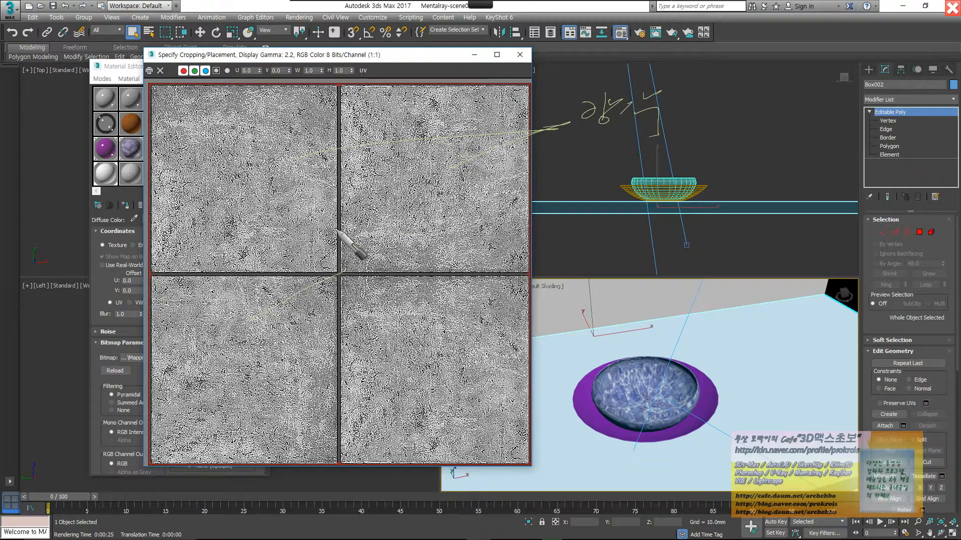
drag(338, 232, 339, 270)
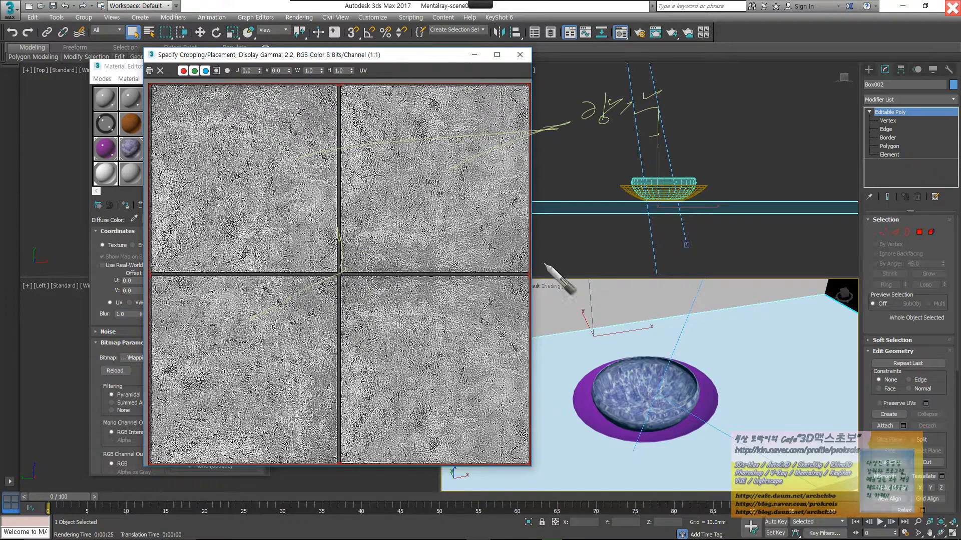
drag(553, 262, 529, 274)
mouse_move(586, 244)
mouse_down()
mouse_move(660, 162)
mouse_move(703, 150)
mouse_move(715, 160)
mouse_move(716, 143)
mouse_up()
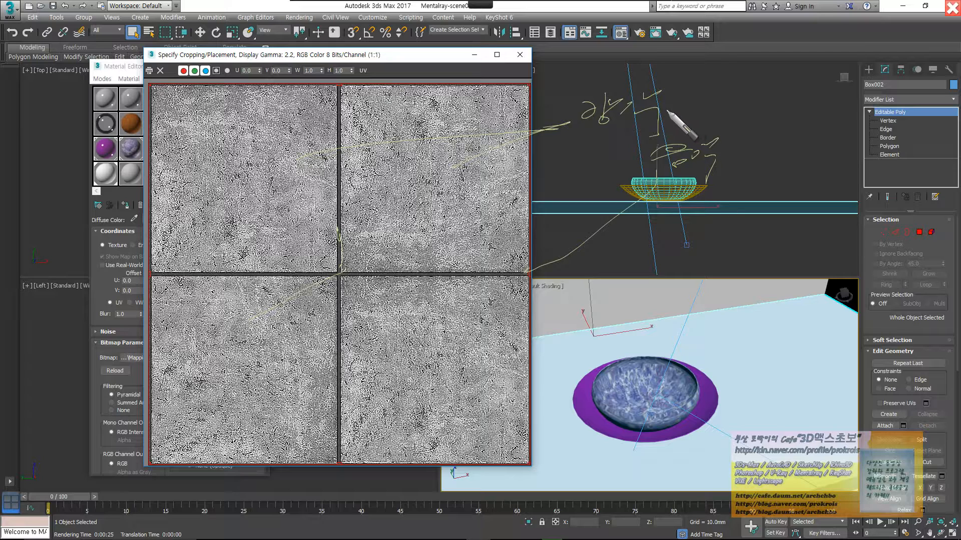
mouse_move(667, 111)
mouse_down()
mouse_move(699, 76)
mouse_move(719, 113)
mouse_move(758, 76)
mouse_move(782, 114)
mouse_move(841, 76)
mouse_move(912, 113)
mouse_up()
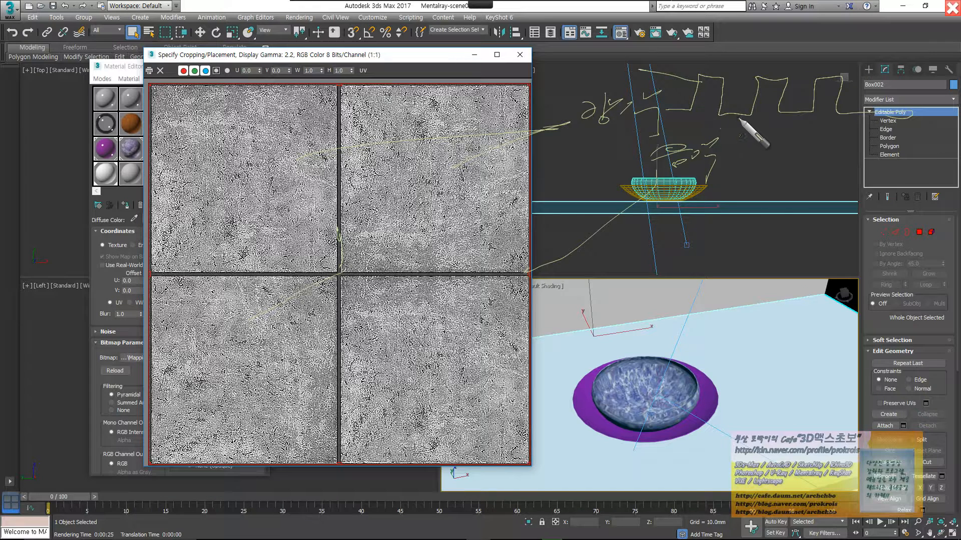
mouse_move(738, 115)
mouse_down()
mouse_move(744, 149)
mouse_move(729, 208)
mouse_up()
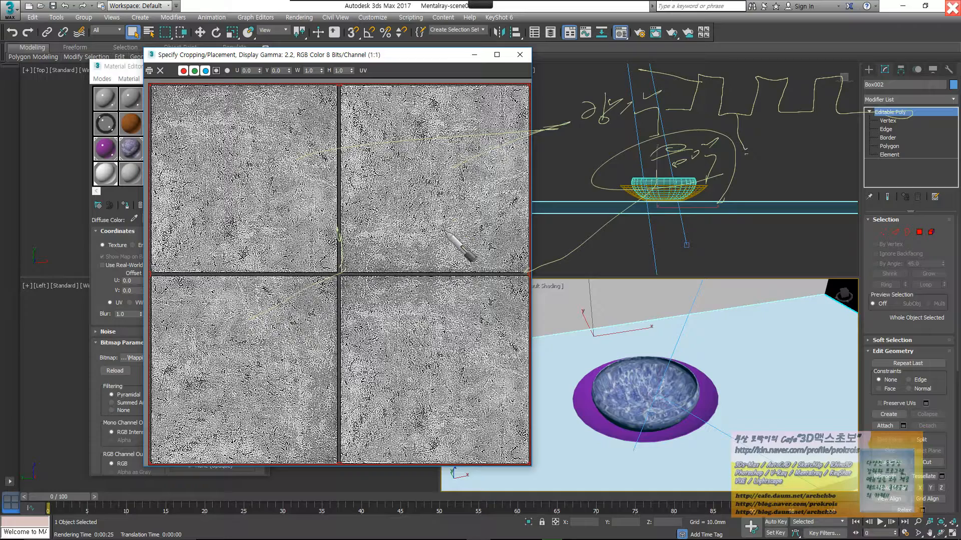
drag(336, 177, 456, 303)
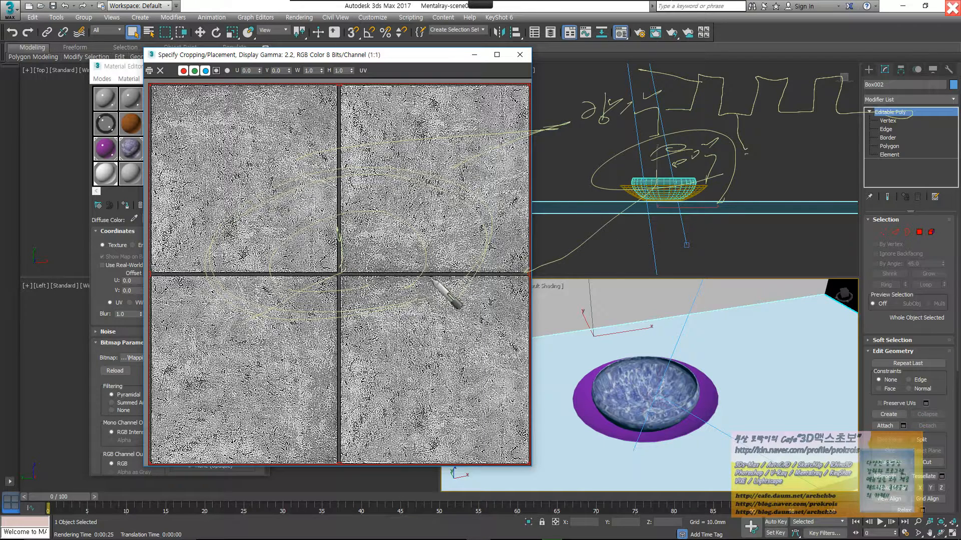
mouse_move(526, 274)
mouse_down()
mouse_move(635, 248)
mouse_move(632, 234)
mouse_move(657, 231)
mouse_move(680, 233)
mouse_move(645, 247)
mouse_move(753, 221)
mouse_move(769, 235)
mouse_move(820, 216)
mouse_move(818, 238)
mouse_move(841, 214)
mouse_move(865, 214)
mouse_move(851, 234)
mouse_up()
mouse_move(570, 193)
mouse_down()
mouse_move(616, 149)
mouse_move(555, 210)
mouse_up()
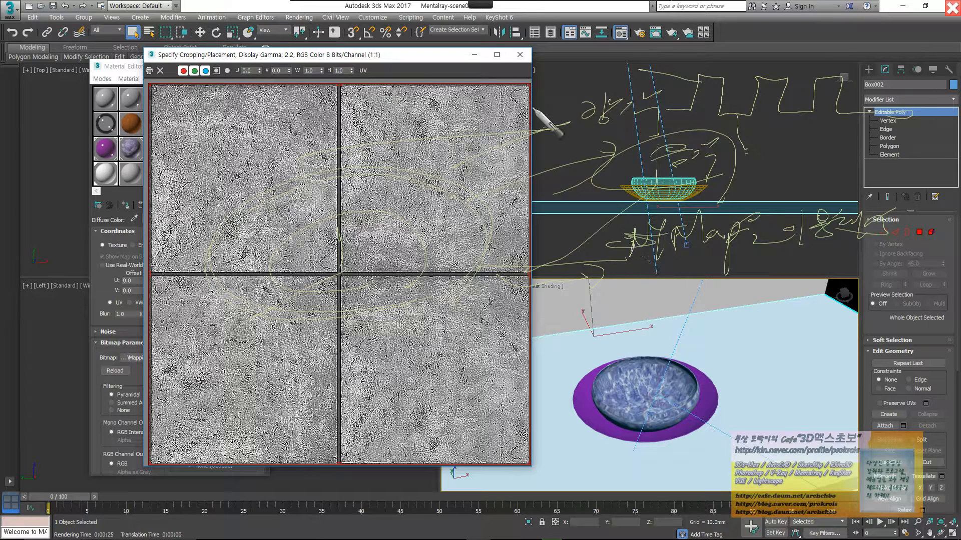
mouse_move(397, 5)
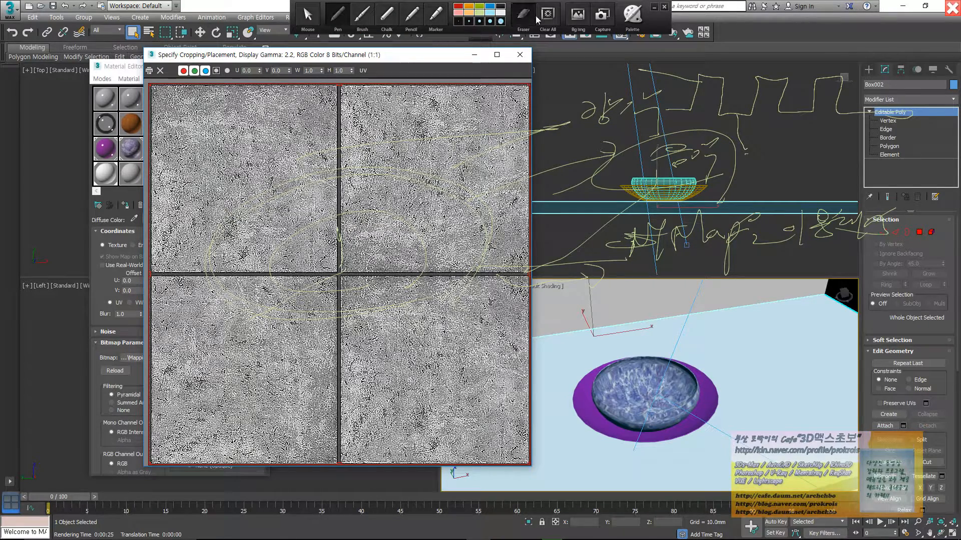
click(550, 18)
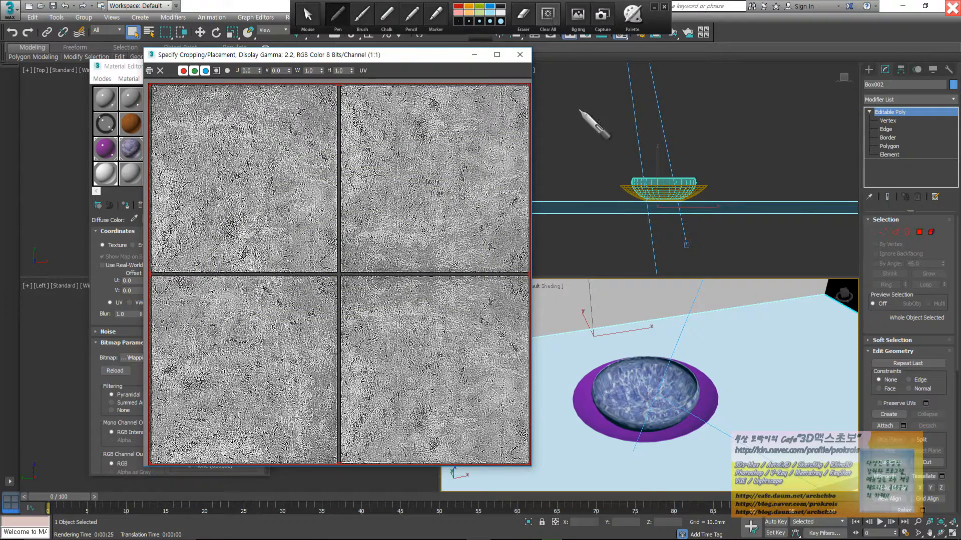
mouse_move(574, 75)
mouse_down()
mouse_move(646, 86)
mouse_move(671, 79)
mouse_move(645, 112)
mouse_up()
mouse_move(569, 99)
mouse_down()
mouse_move(558, 145)
mouse_move(622, 123)
mouse_move(648, 144)
mouse_move(693, 137)
mouse_move(775, 153)
mouse_move(796, 131)
mouse_move(773, 164)
mouse_up()
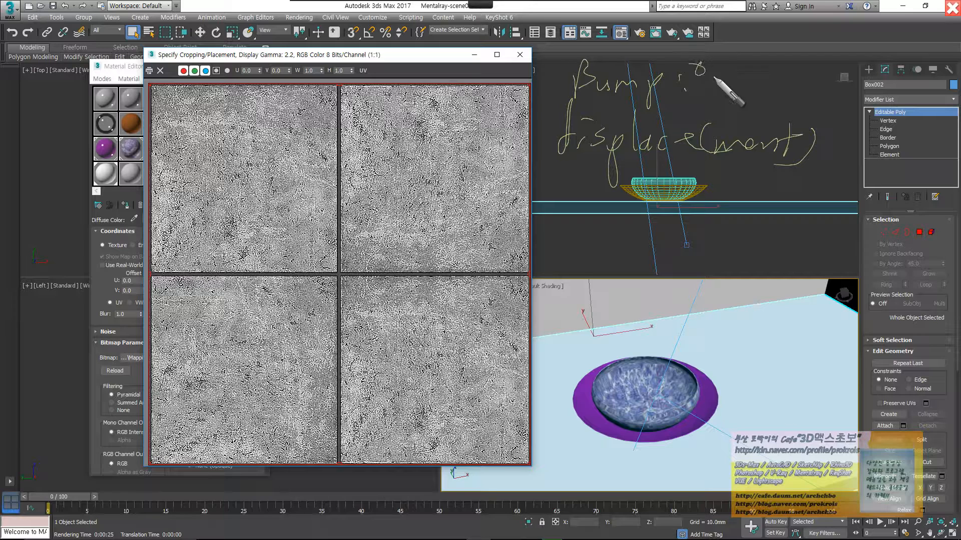
mouse_move(713, 77)
mouse_down()
mouse_move(746, 62)
mouse_move(749, 75)
mouse_up()
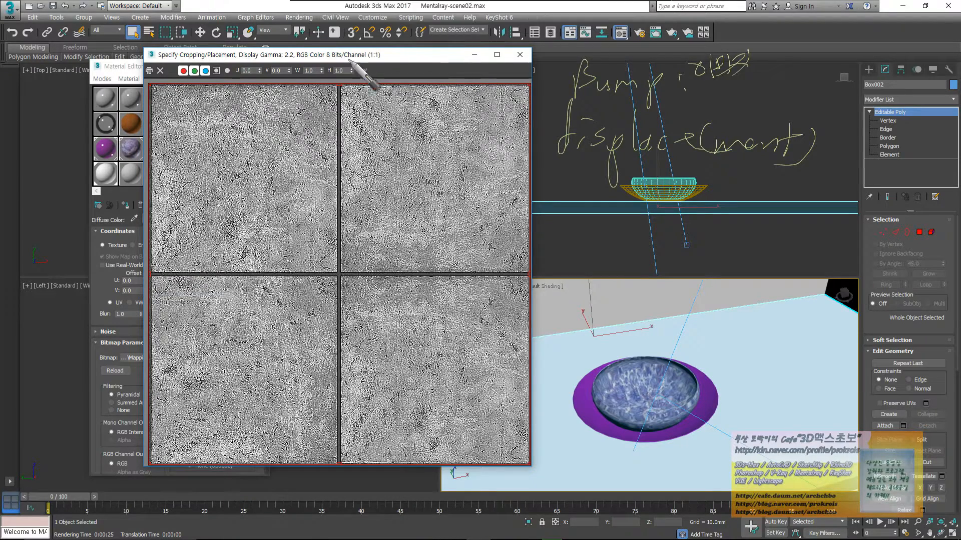
Close the enlarged ba2 bitmap image view
key(Escape)
click(520, 55)
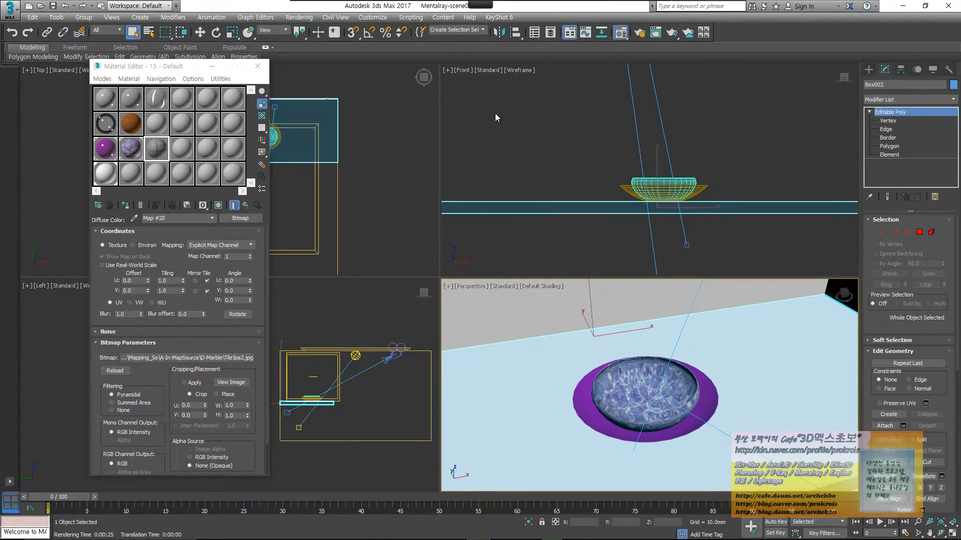
click(339, 17)
mouse_move(366, 89)
mouse_down()
mouse_move(377, 106)
mouse_move(412, 112)
mouse_move(389, 149)
mouse_move(369, 159)
mouse_move(400, 203)
mouse_move(440, 181)
mouse_move(495, 173)
mouse_up()
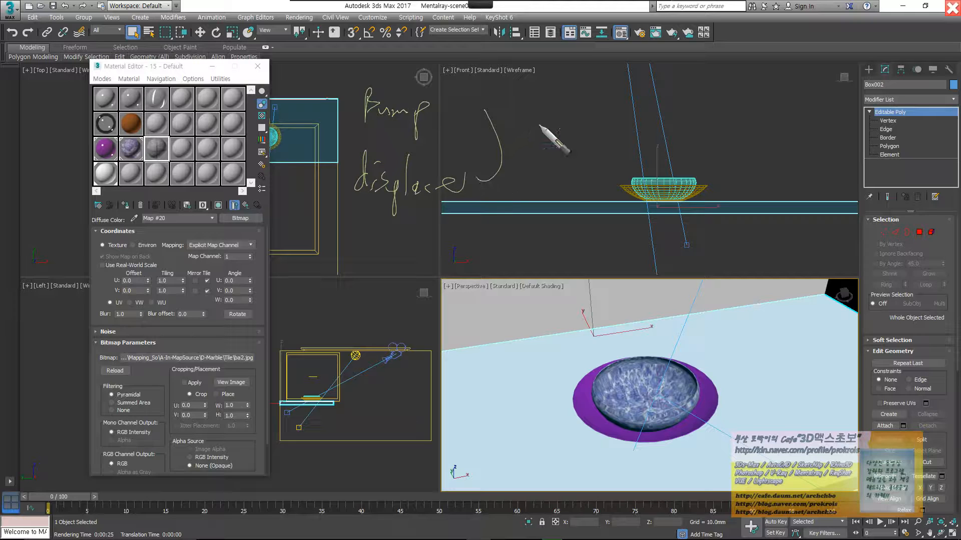
mouse_move(533, 134)
mouse_down()
mouse_move(608, 127)
mouse_move(648, 110)
mouse_move(676, 134)
mouse_move(694, 118)
mouse_move(733, 126)
mouse_move(776, 114)
mouse_move(863, 127)
mouse_up()
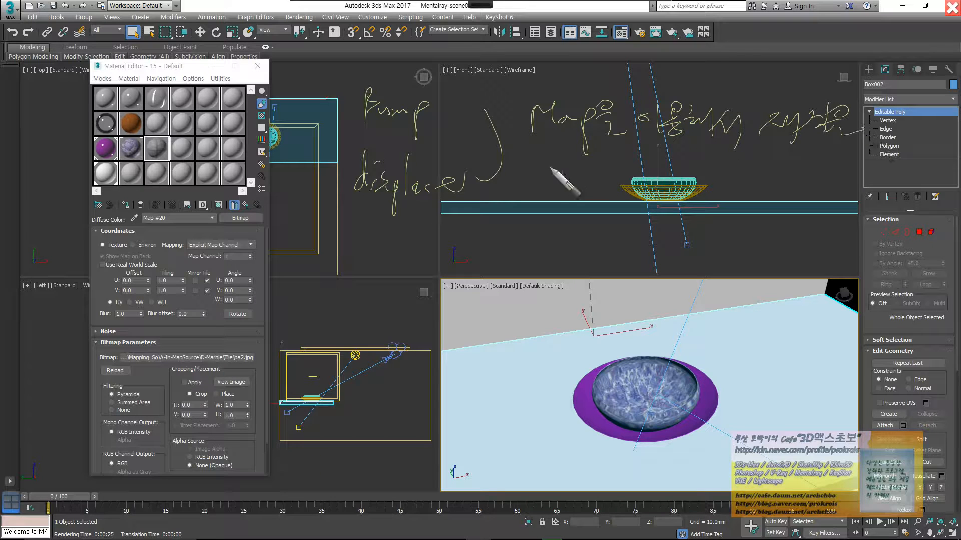
mouse_move(534, 175)
mouse_down()
mouse_move(545, 186)
mouse_move(599, 180)
mouse_move(619, 190)
mouse_move(645, 164)
mouse_move(728, 177)
mouse_move(760, 160)
mouse_move(801, 170)
mouse_up()
drag(835, 170, 845, 175)
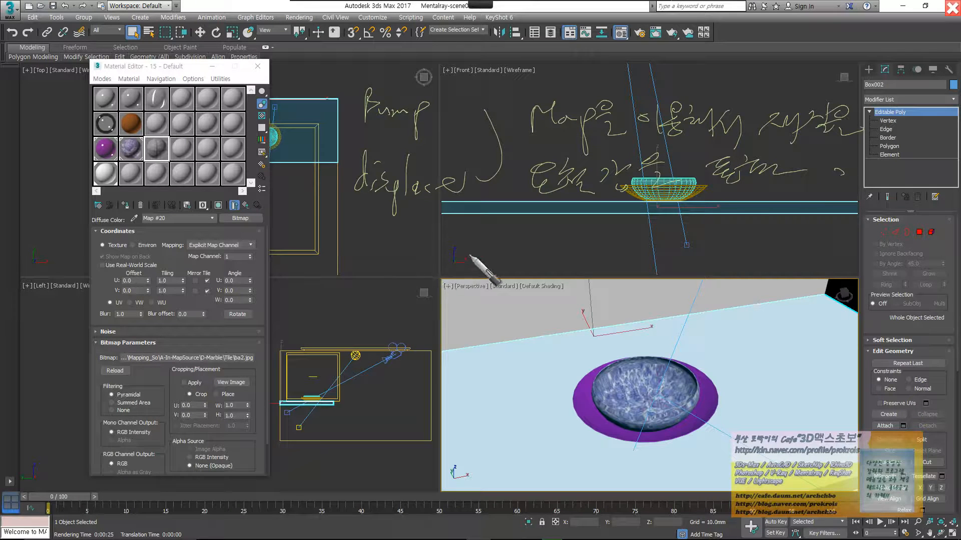
mouse_move(461, 253)
mouse_down()
mouse_move(509, 220)
mouse_move(555, 249)
mouse_move(612, 221)
mouse_move(684, 245)
mouse_move(751, 219)
mouse_move(823, 248)
mouse_up()
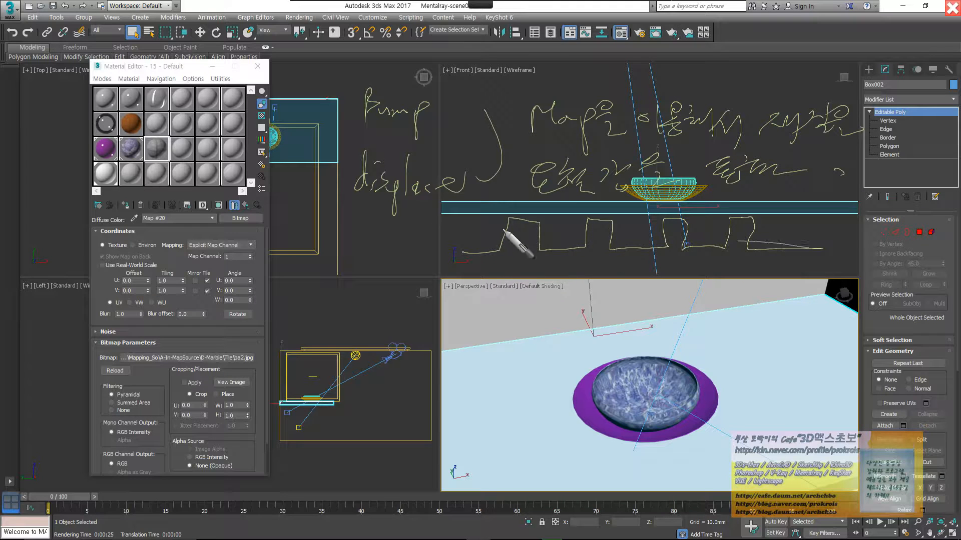
drag(500, 233, 466, 219)
drag(472, 264, 457, 270)
drag(595, 203, 562, 205)
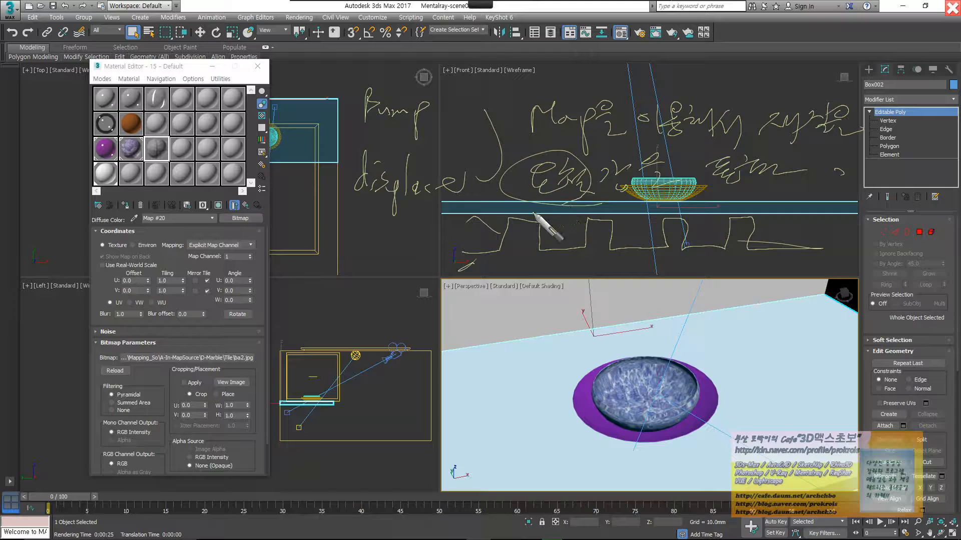
drag(367, 146, 384, 142)
drag(397, 213, 409, 210)
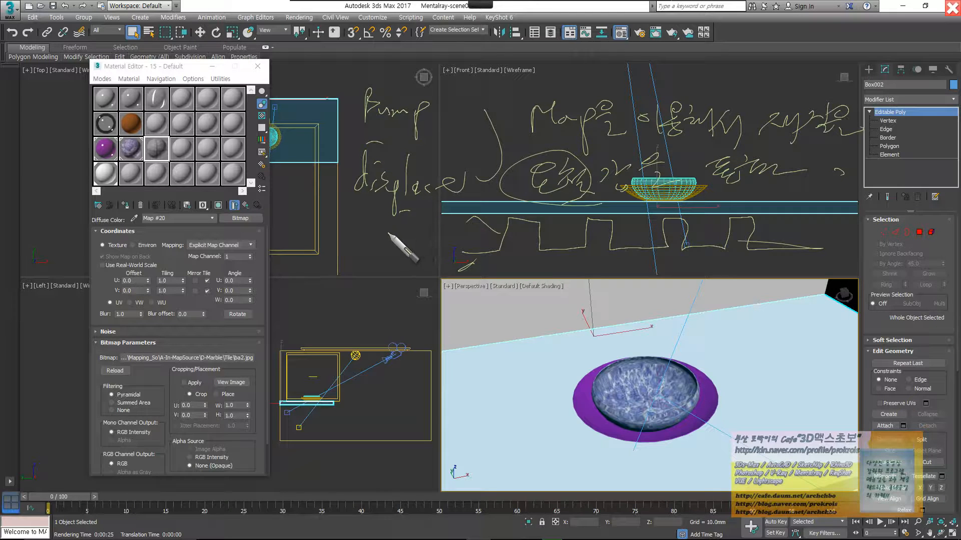
mouse_move(451, 125)
mouse_down()
mouse_move(431, 127)
mouse_move(413, 60)
mouse_move(342, 138)
mouse_move(321, 261)
mouse_up()
mouse_move(315, 293)
mouse_down()
mouse_move(346, 282)
mouse_move(410, 296)
mouse_move(456, 278)
mouse_move(490, 306)
mouse_move(523, 295)
mouse_move(541, 273)
mouse_move(585, 284)
mouse_up()
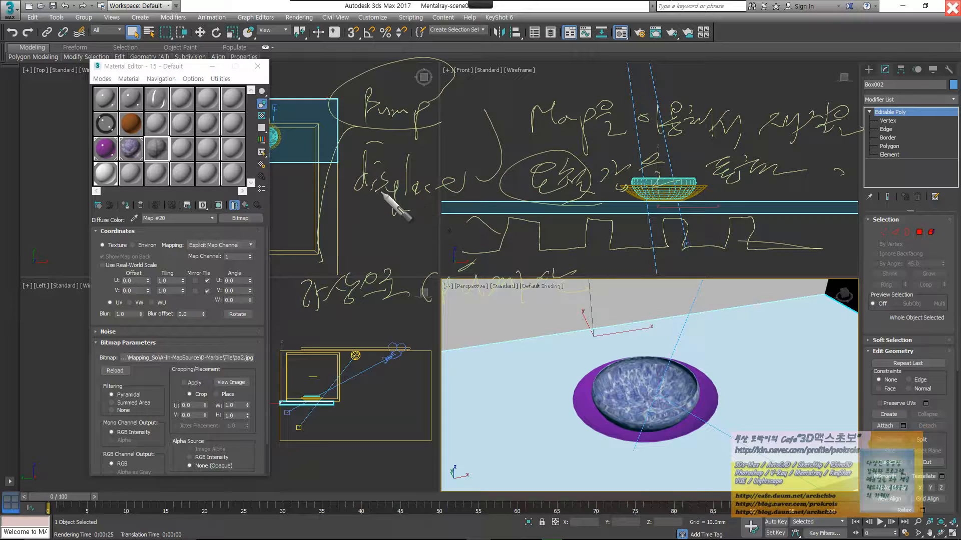
mouse_move(408, 198)
mouse_down()
mouse_move(302, 326)
mouse_move(334, 332)
mouse_up()
mouse_move(344, 321)
mouse_down()
mouse_move(347, 345)
mouse_move(326, 351)
mouse_up()
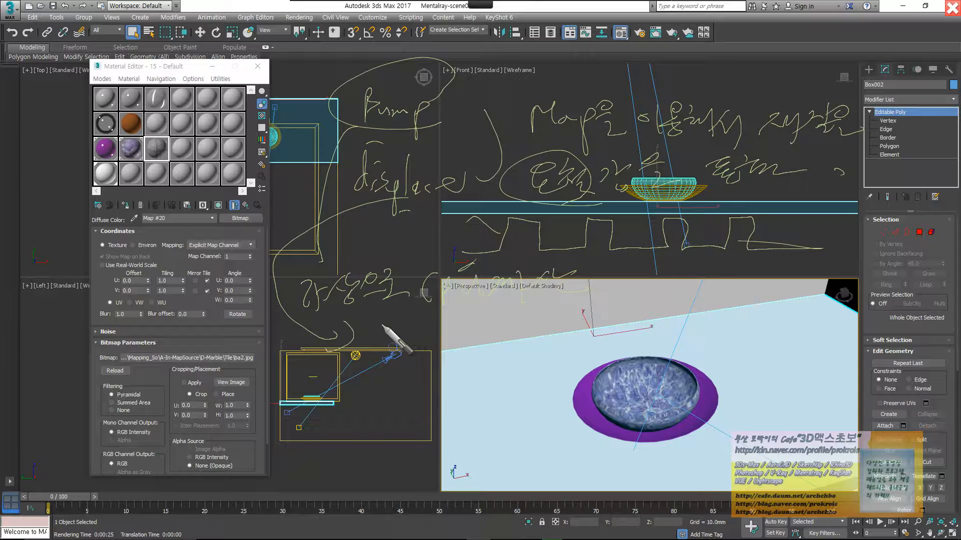
drag(385, 315, 368, 346)
mouse_move(379, 332)
mouse_down()
mouse_move(393, 333)
mouse_move(393, 345)
mouse_up()
drag(404, 336, 421, 344)
mouse_move(427, 323)
mouse_down()
mouse_move(428, 360)
mouse_move(455, 342)
mouse_up()
mouse_move(461, 329)
mouse_down()
mouse_move(495, 340)
mouse_move(536, 337)
mouse_up()
drag(547, 311, 550, 349)
drag(550, 330, 563, 326)
mouse_move(338, 385)
mouse_down()
mouse_move(363, 401)
mouse_move(375, 390)
mouse_up()
drag(380, 383, 382, 388)
mouse_move(390, 372)
mouse_down()
mouse_move(392, 396)
mouse_move(400, 383)
mouse_up()
drag(401, 377, 404, 394)
drag(414, 379, 418, 381)
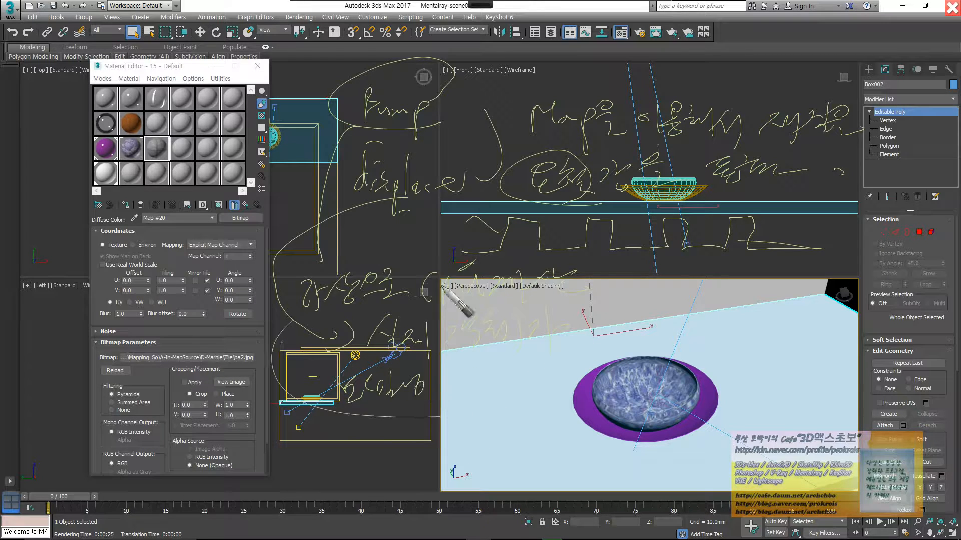
drag(443, 288, 450, 287)
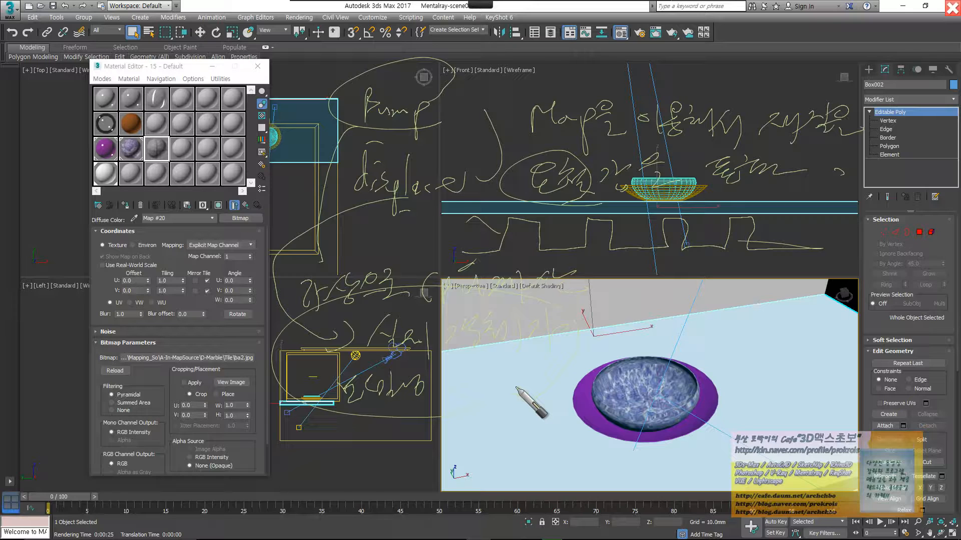
drag(326, 434, 305, 462)
mouse_move(318, 448)
mouse_down()
mouse_move(344, 462)
mouse_move(429, 444)
mouse_move(445, 431)
mouse_up()
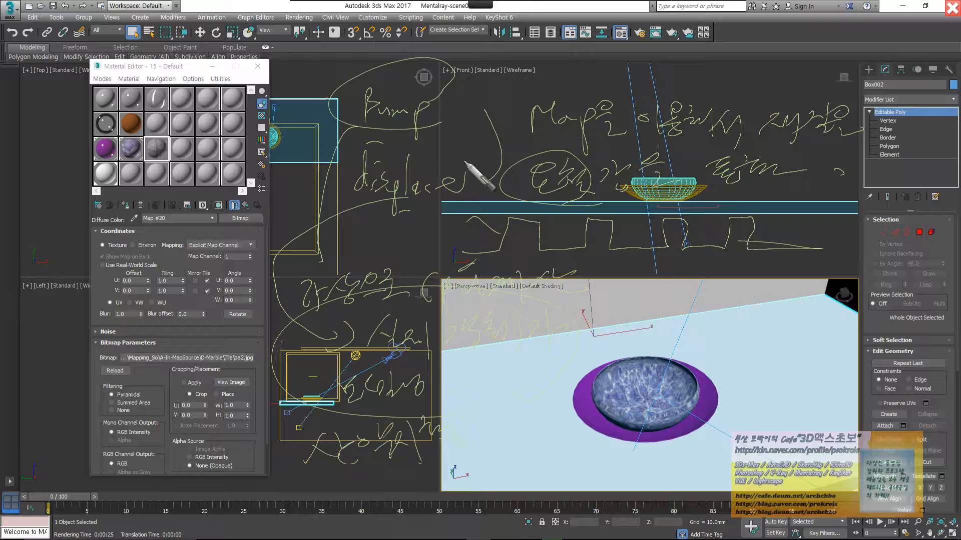
drag(455, 201, 443, 197)
drag(431, 125, 444, 89)
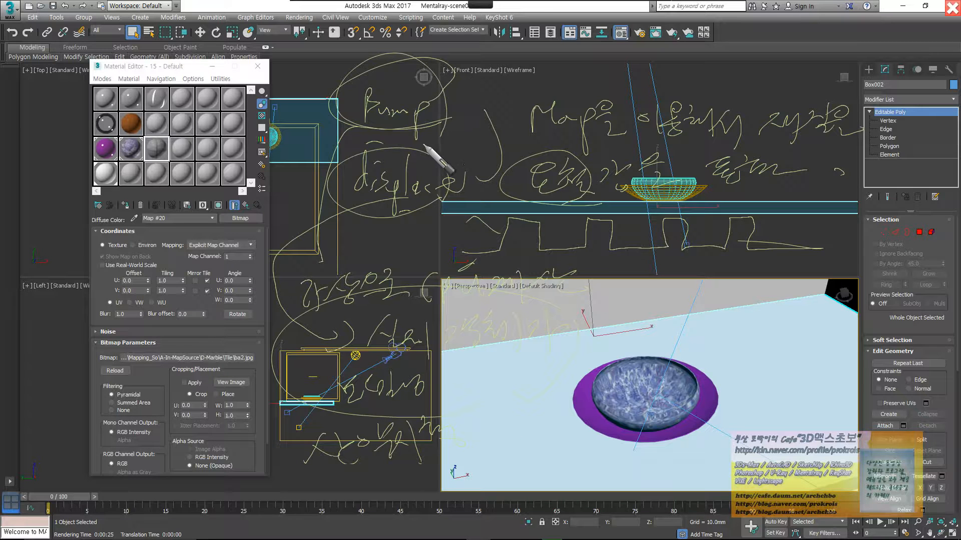
mouse_move(358, 310)
mouse_down()
mouse_move(439, 299)
mouse_move(411, 261)
mouse_up()
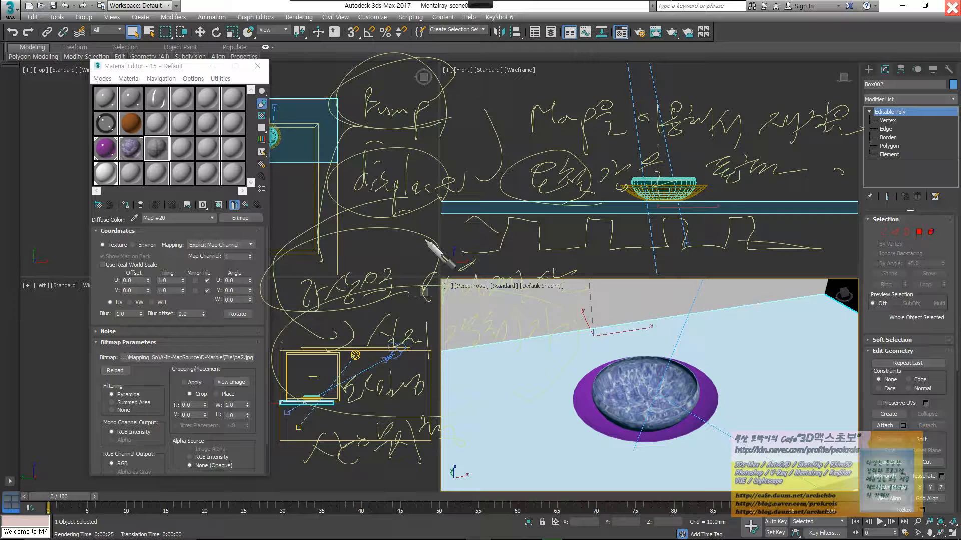
mouse_move(399, 3)
click(312, 16)
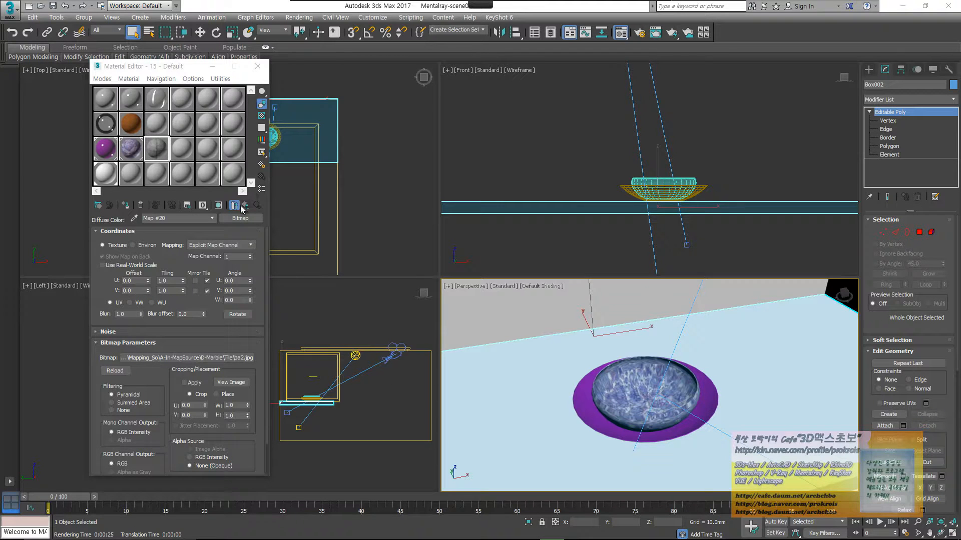
Return to material 15 - Default, show its tile map in the viewport, and add a UVW Map modifier to the floor box
click(125, 206)
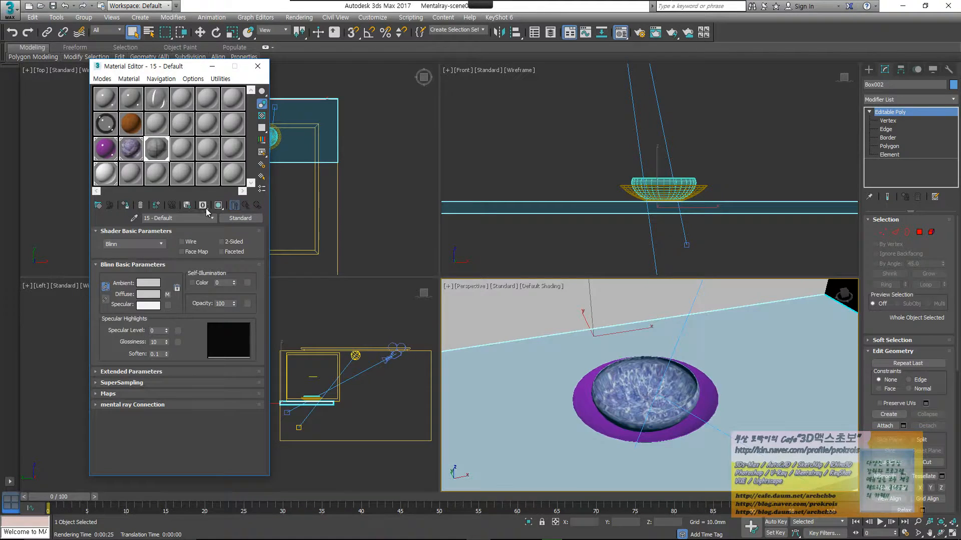
click(218, 205)
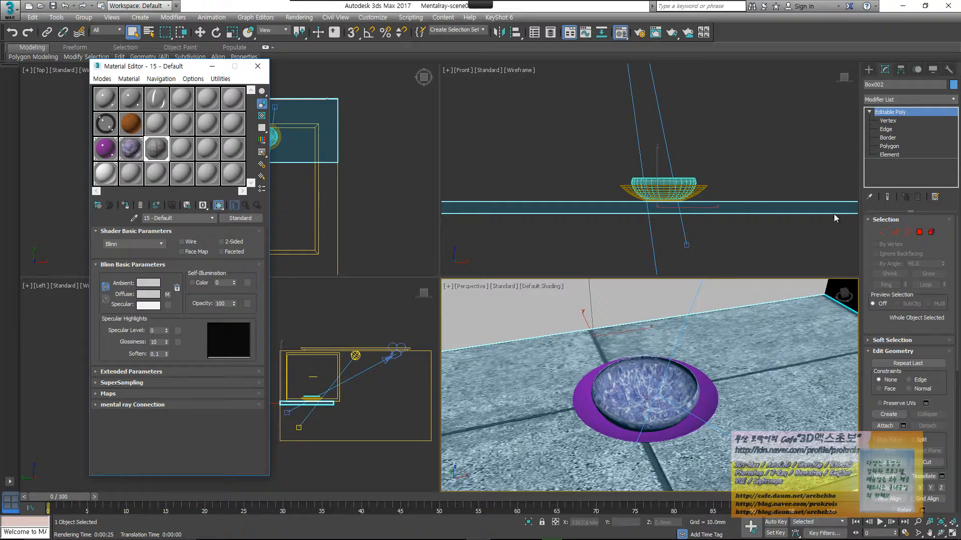
right_click(925, 113)
click(926, 123)
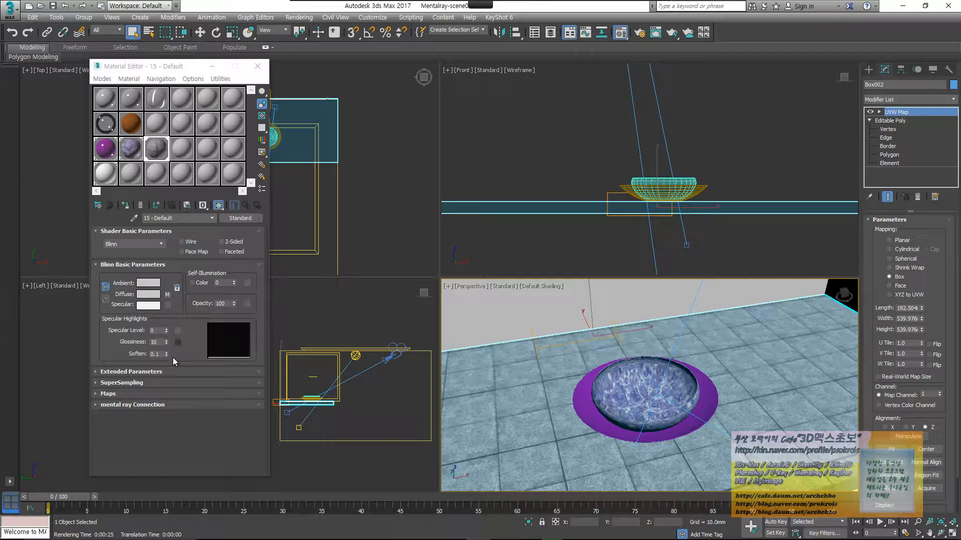
Add a Bitmap map to the Bump slot of material 15 - Default and select ba2 in the Tile folder
click(161, 395)
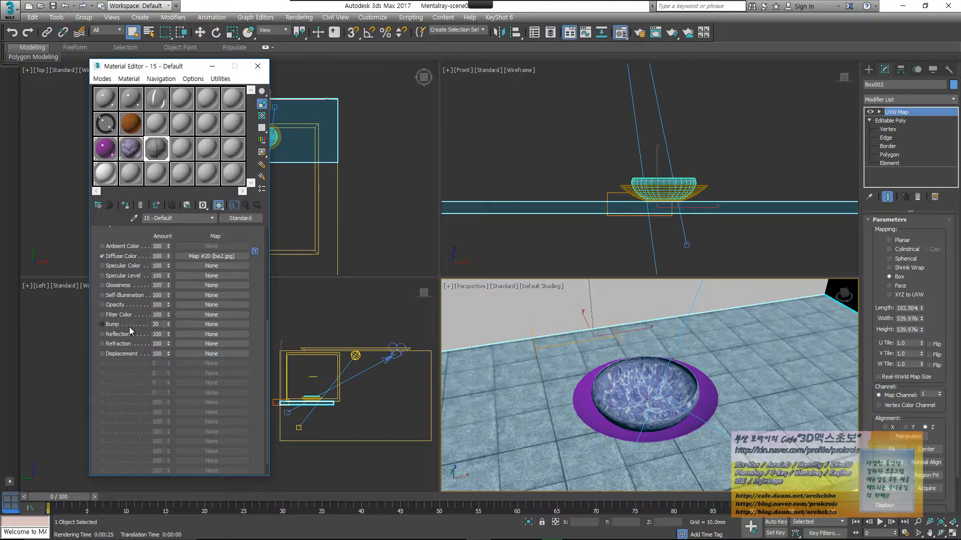
click(188, 328)
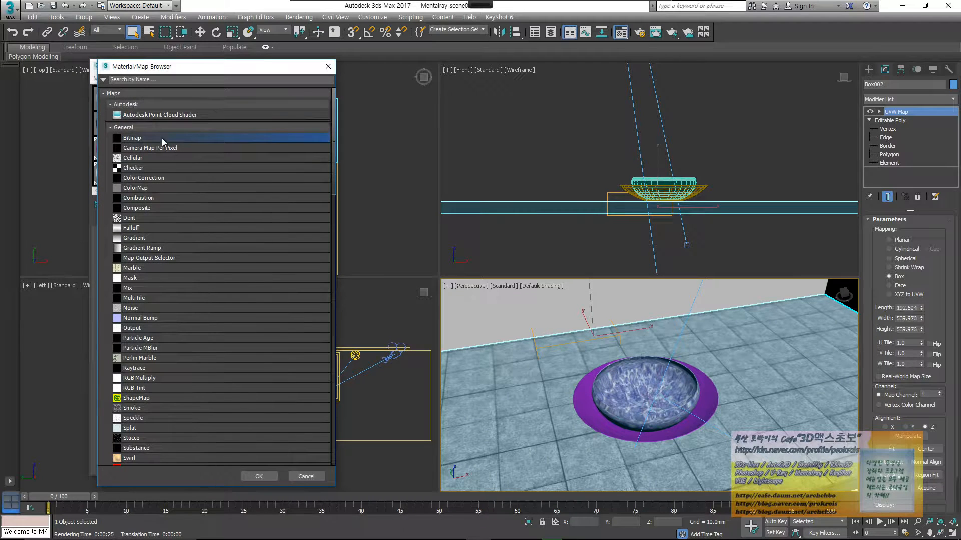
double_click(161, 134)
click(499, 179)
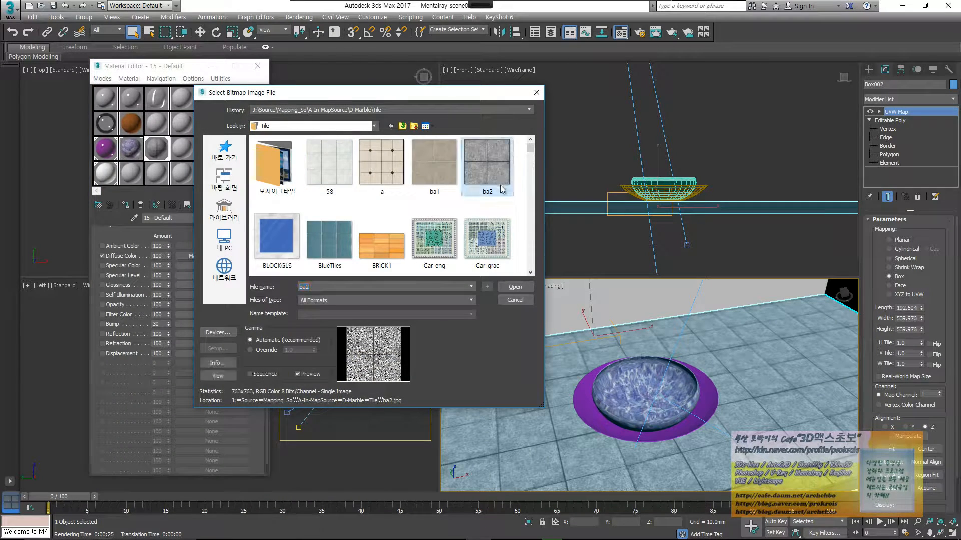
Browse the Tile folder, compare the 벽 이미지 and 타일바닥 images as bump sources, and cancel the file selection
scroll(505, 205, down, 2)
scroll(504, 203, up, 2)
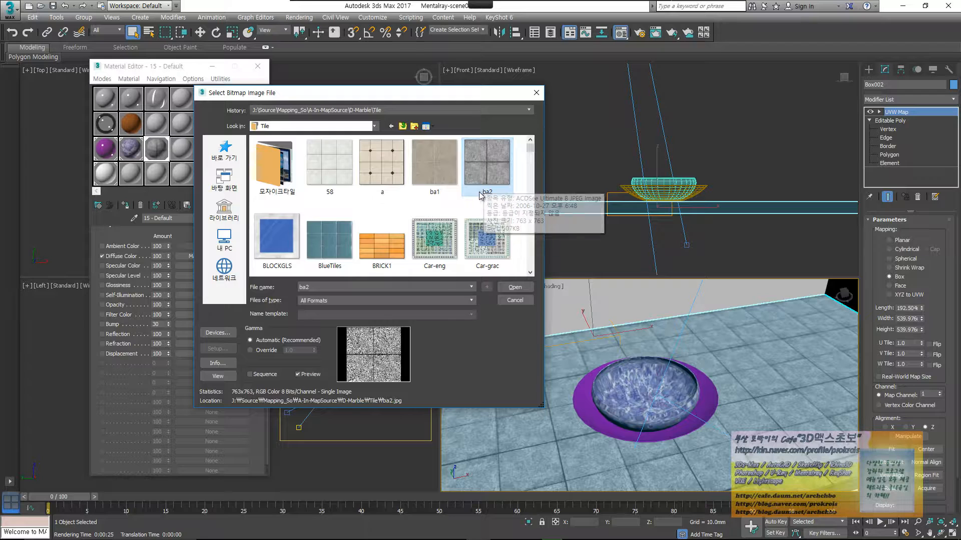
scroll(471, 197, down, 5)
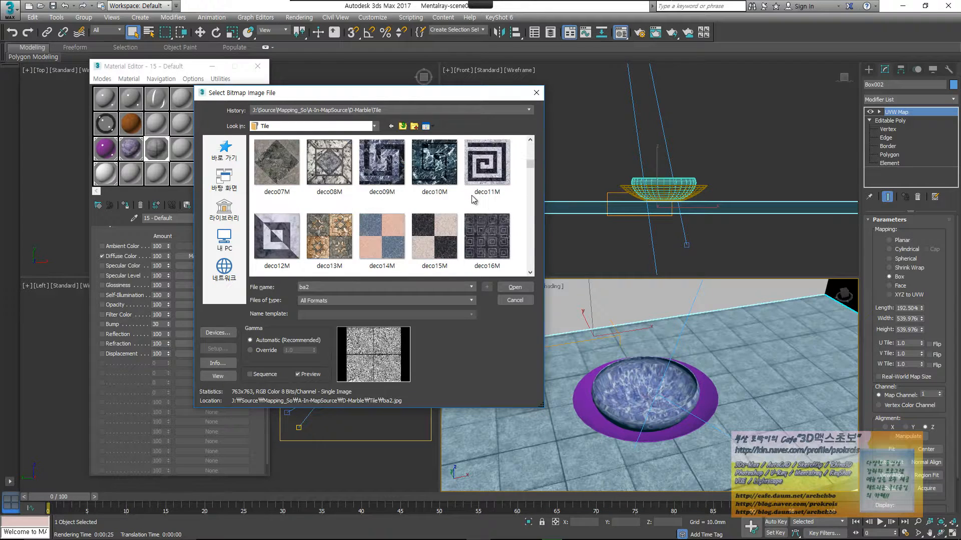
scroll(472, 199, down, 6)
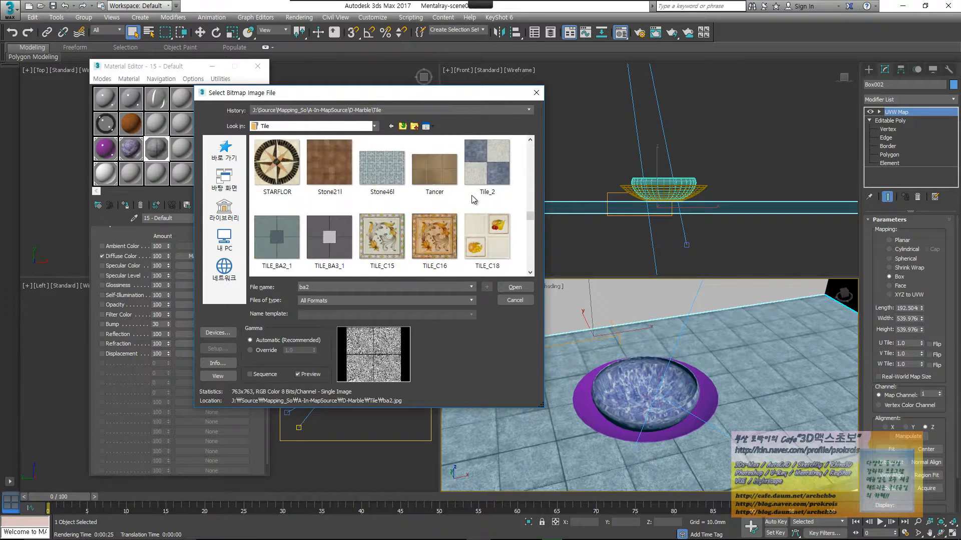
scroll(474, 200, down, 3)
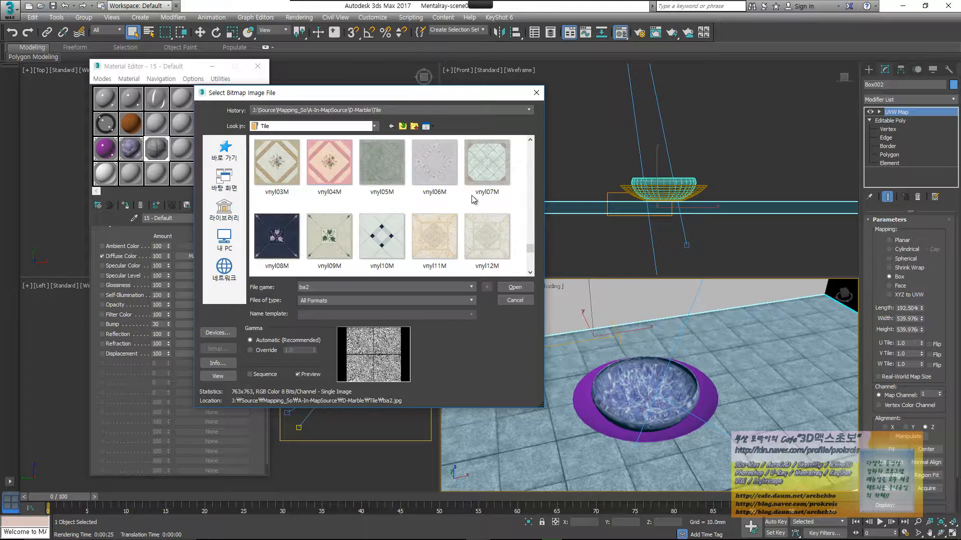
scroll(471, 198, down, 3)
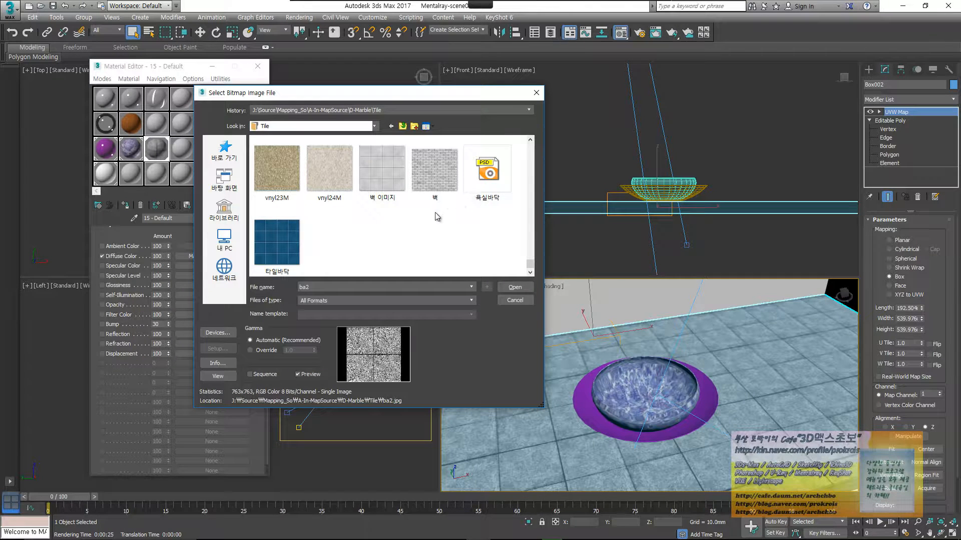
click(386, 175)
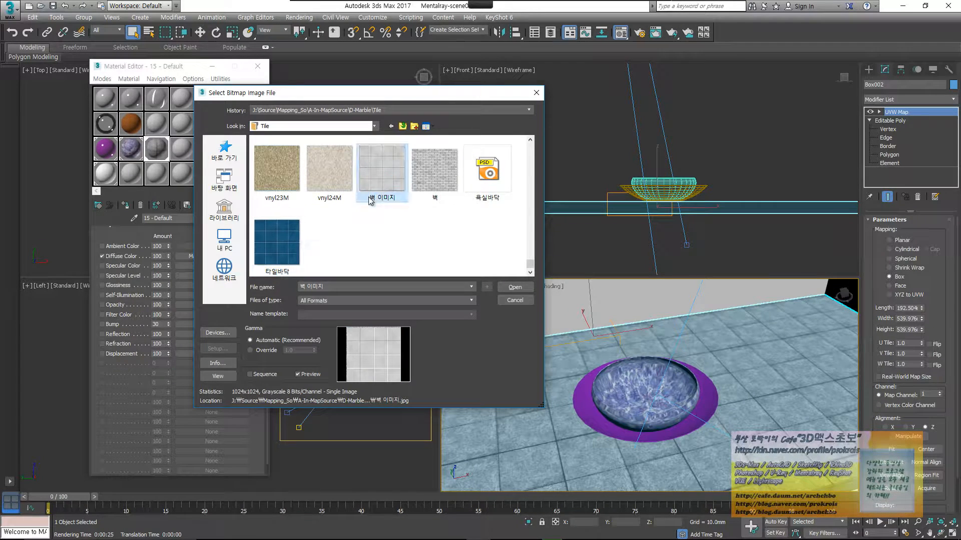
click(285, 260)
click(373, 181)
click(298, 269)
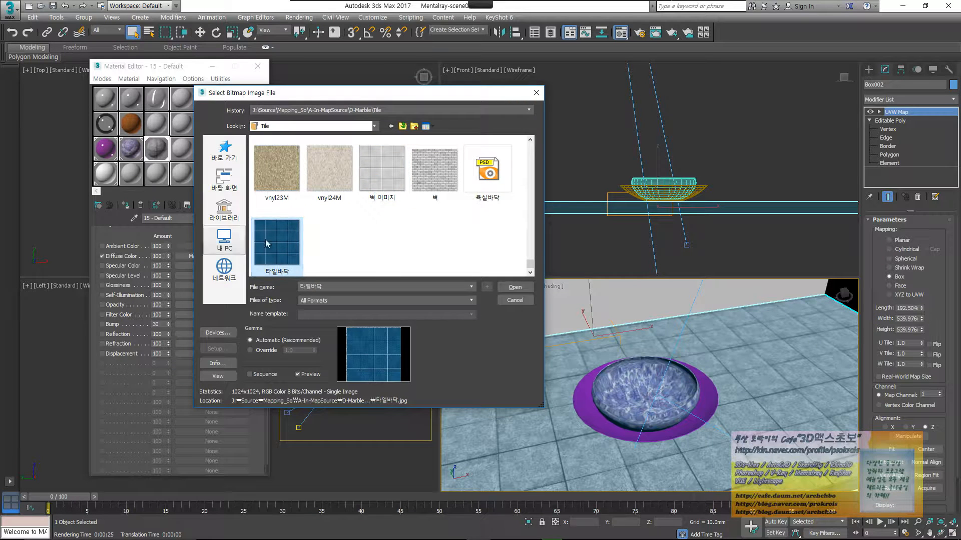
click(376, 177)
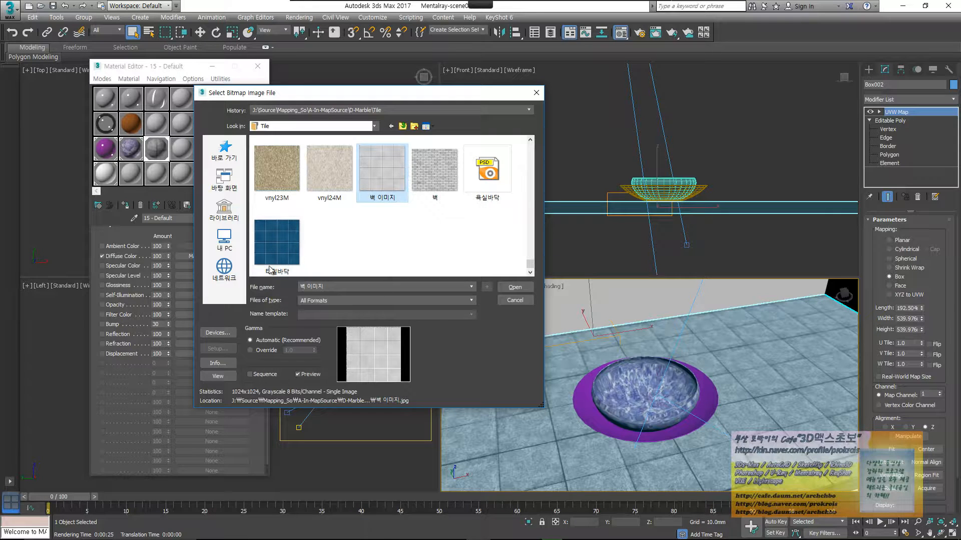
click(515, 301)
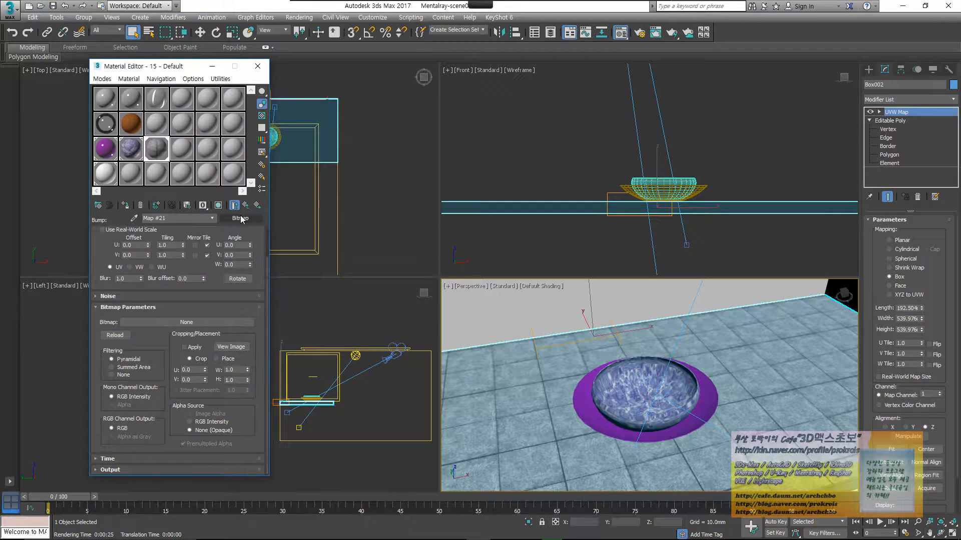
Copy the ba2 diffuse map of material 15 - Default into its Bump slot as an independent copy
click(245, 205)
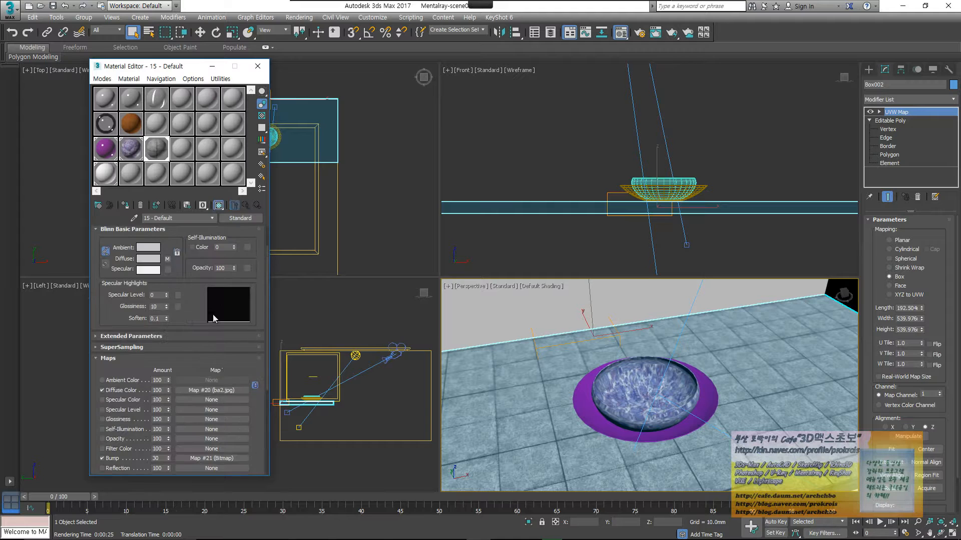
scroll(218, 377, down, 3)
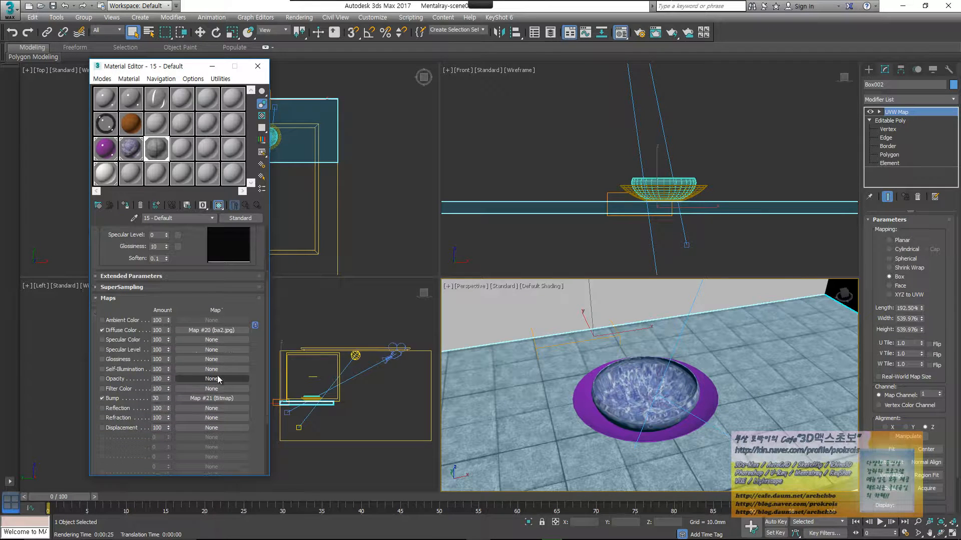
drag(218, 332, 199, 399)
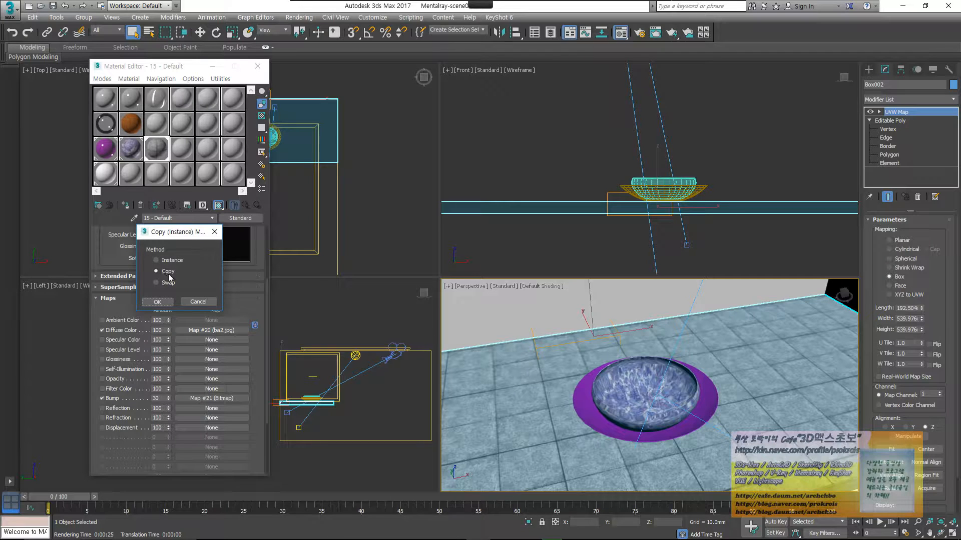
click(163, 305)
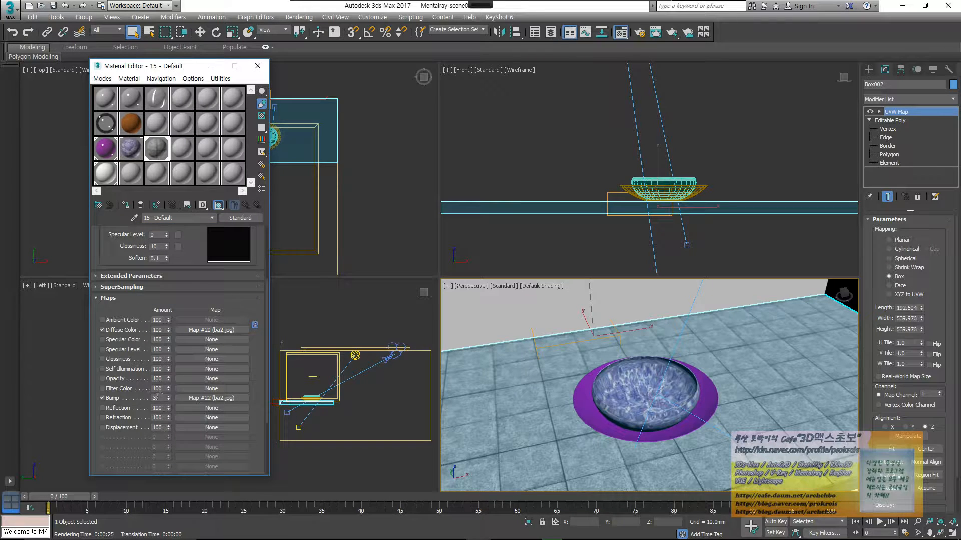
double_click(155, 398)
Render the Perspective region to check the tiled floor's bump, and close the rendered frame
click(656, 32)
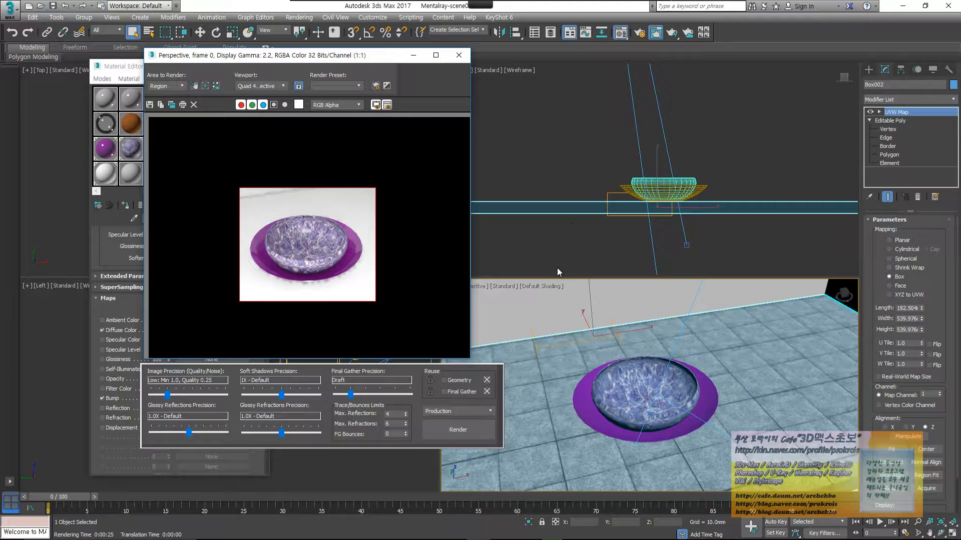
click(474, 431)
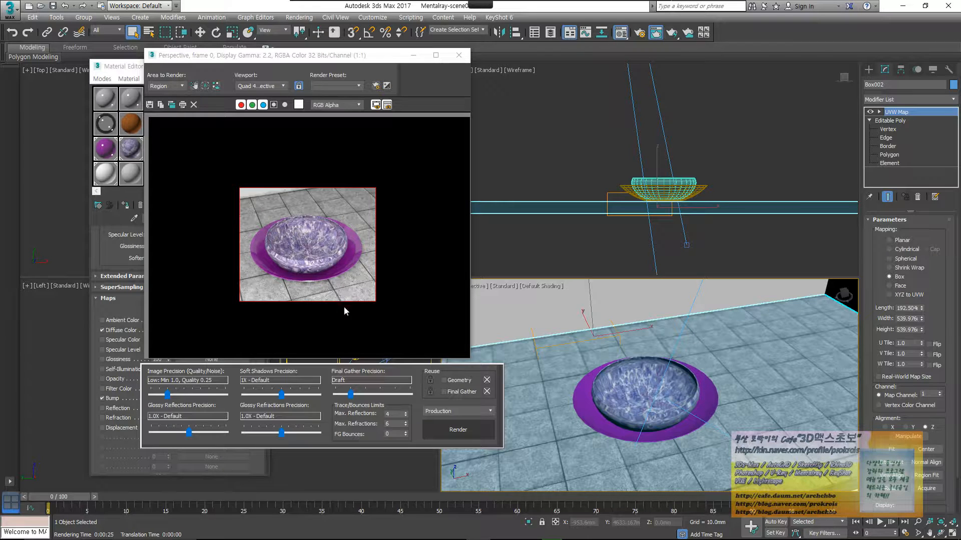
key(alt+F4)
Enable Finish Bumps on the purple ceramic material A with the Wavy type
click(110, 153)
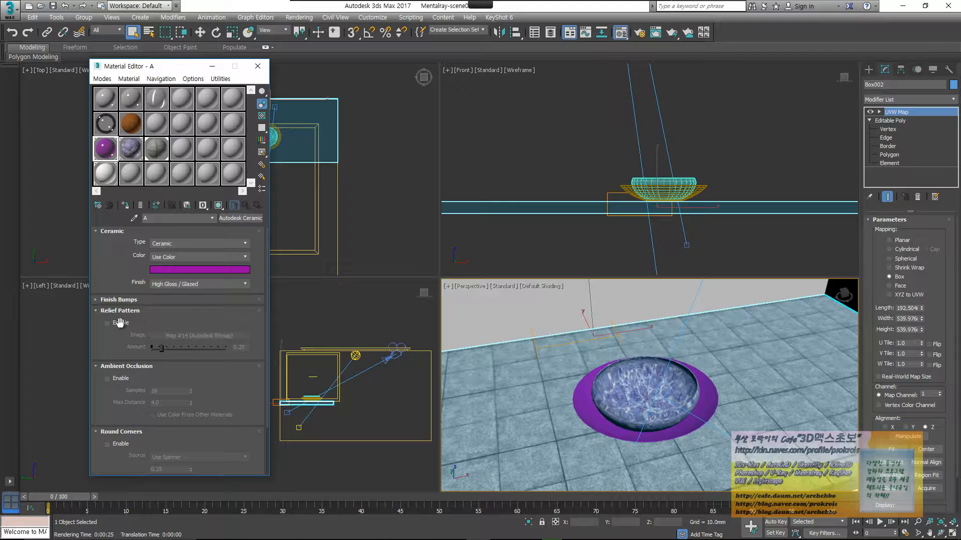
click(132, 300)
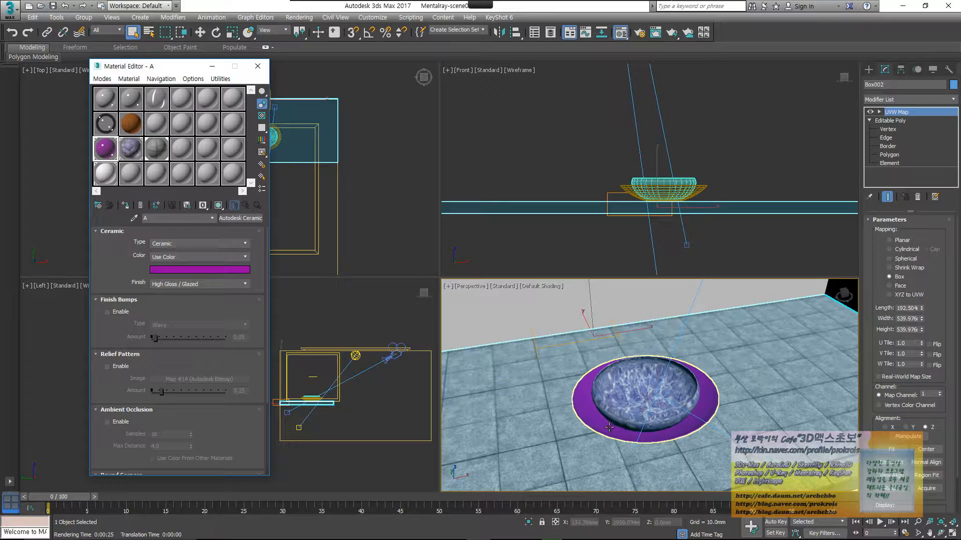
click(107, 313)
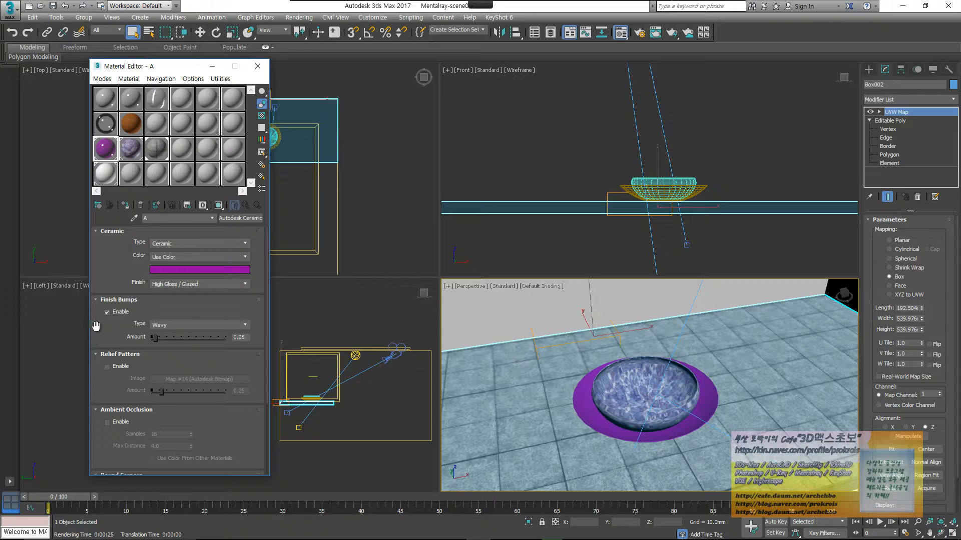
click(176, 326)
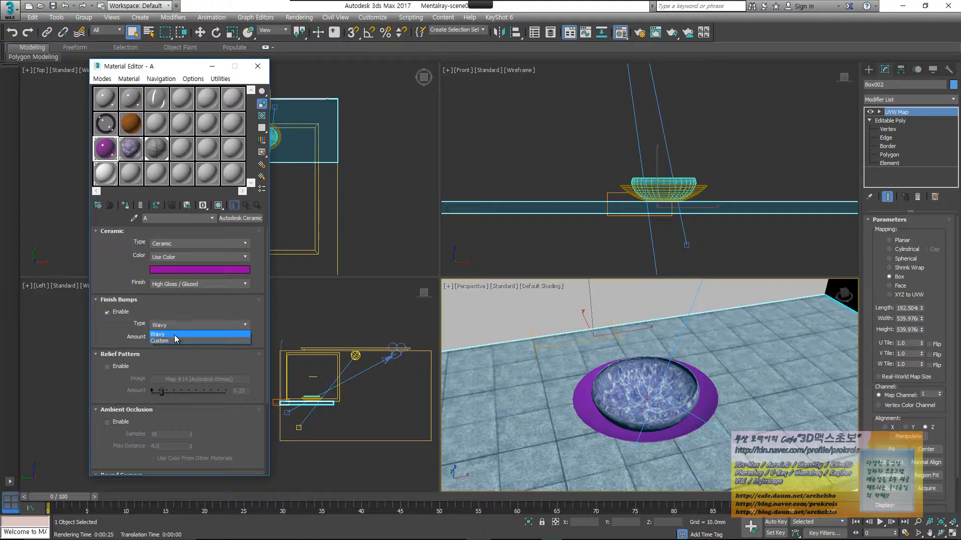
click(180, 331)
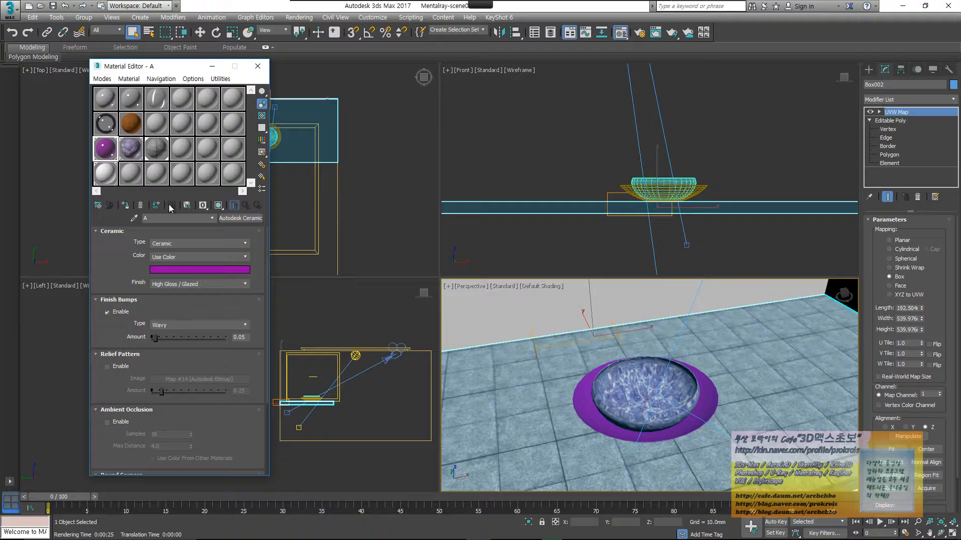
Enlarge material A's sample preview and compare it with Finish Bumps off and on
double_click(108, 144)
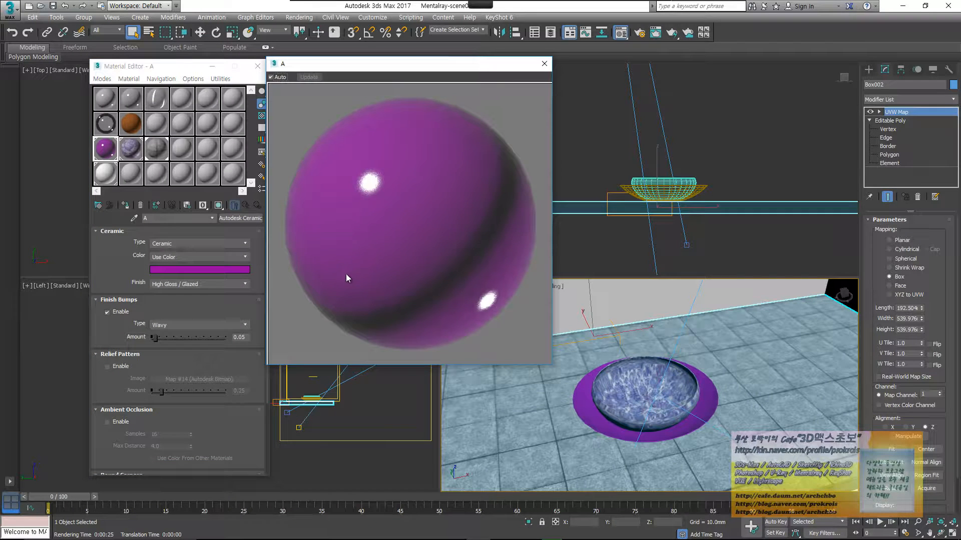
click(114, 313)
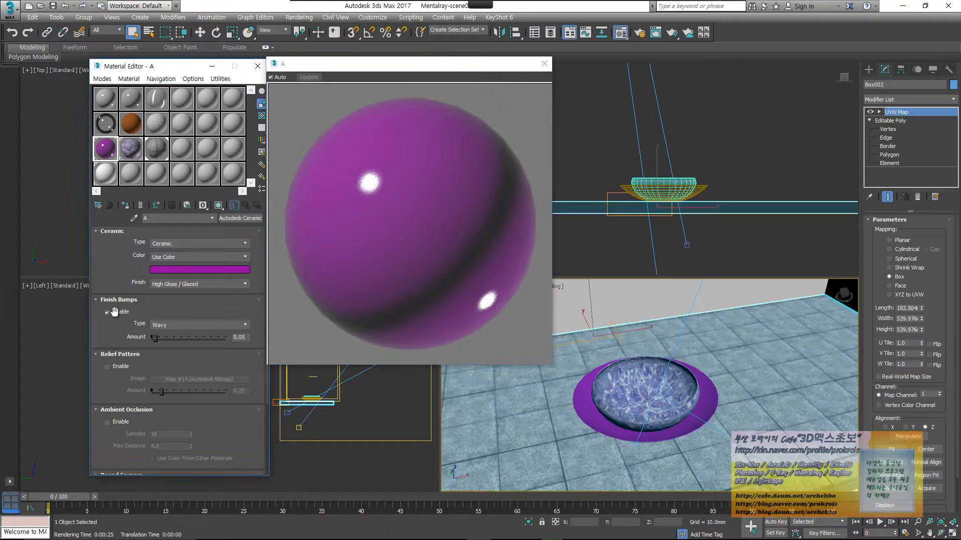
click(107, 312)
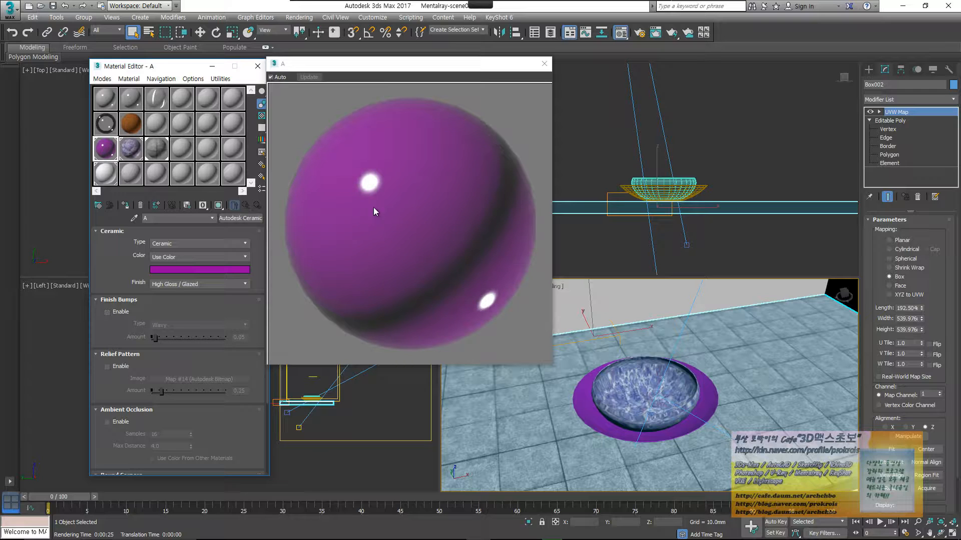
click(107, 312)
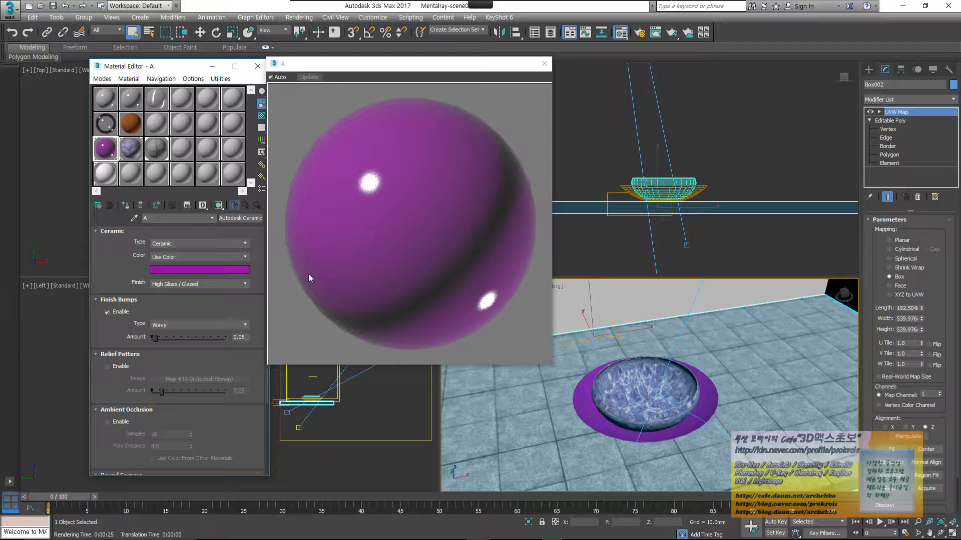
Render the Perspective region and examine the wavy finish on the purple bowl up close
click(671, 35)
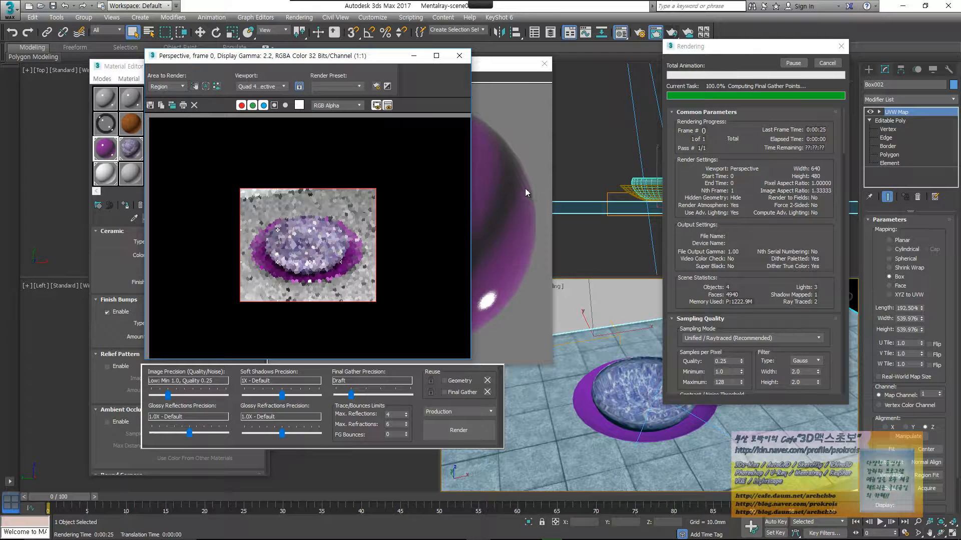
drag(357, 56, 584, 71)
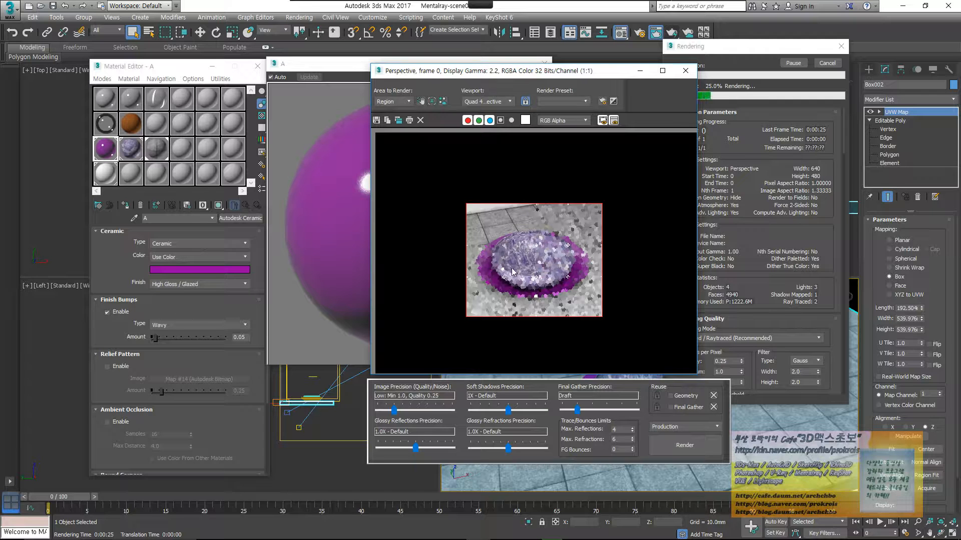
scroll(505, 289, up, 1)
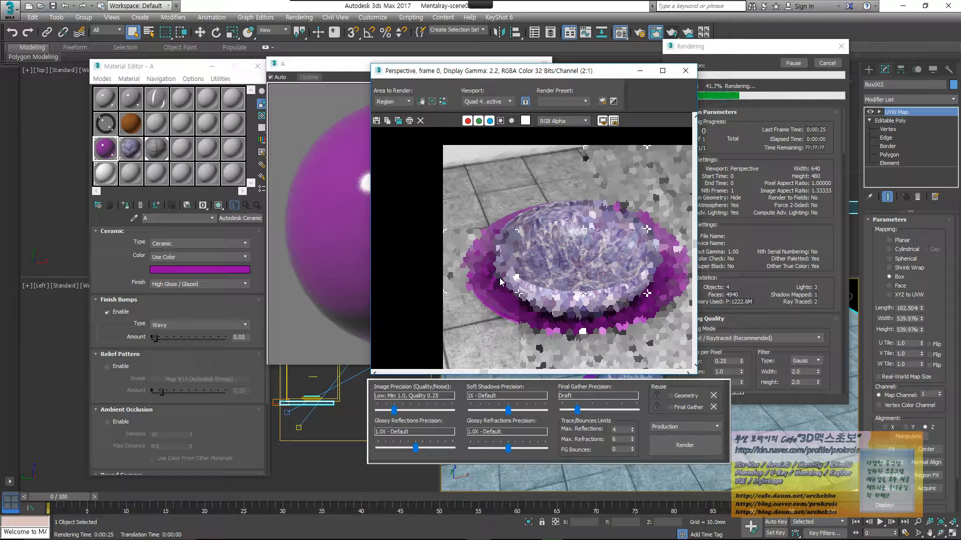
middle_drag(567, 293, 531, 282)
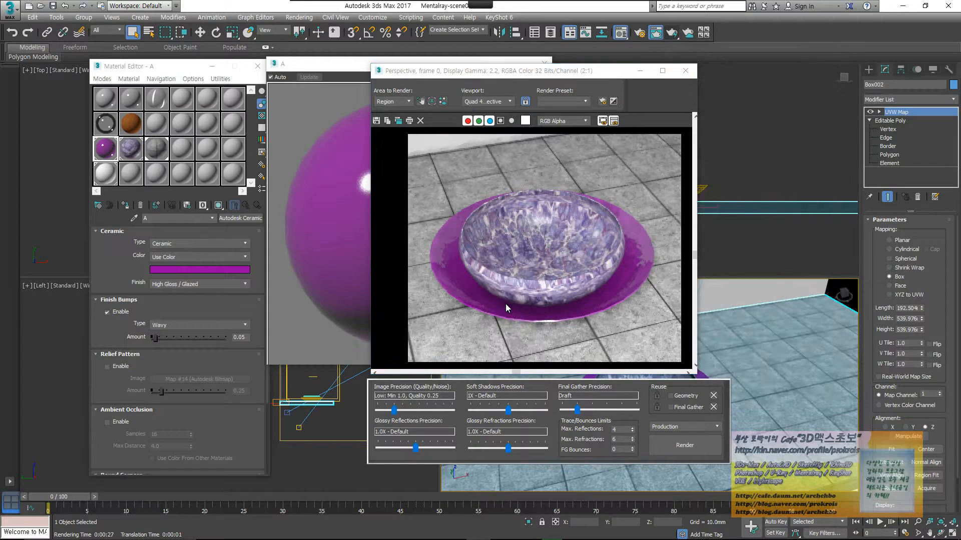
Keep the Wavy finish bump type for material A and raise its amount to 0.762
click(202, 325)
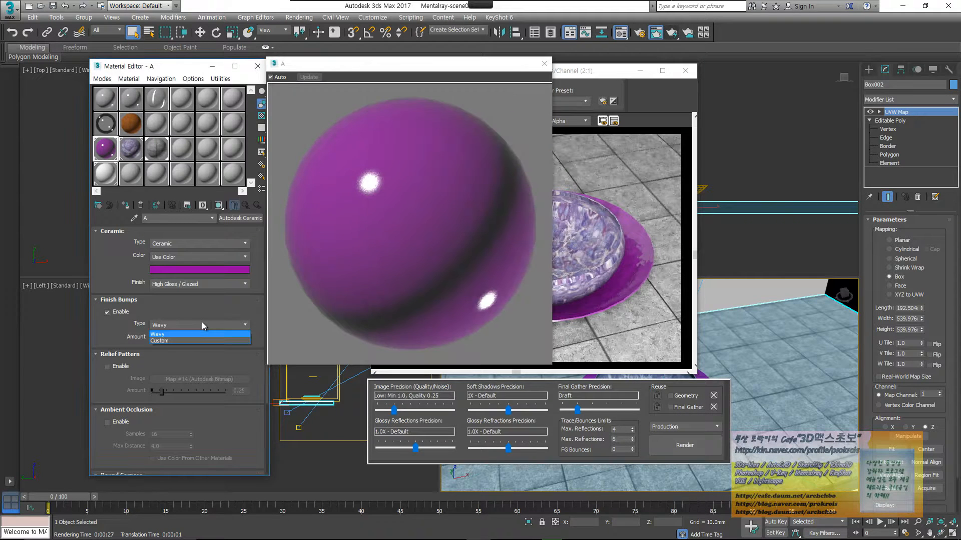
click(200, 326)
drag(155, 338, 209, 339)
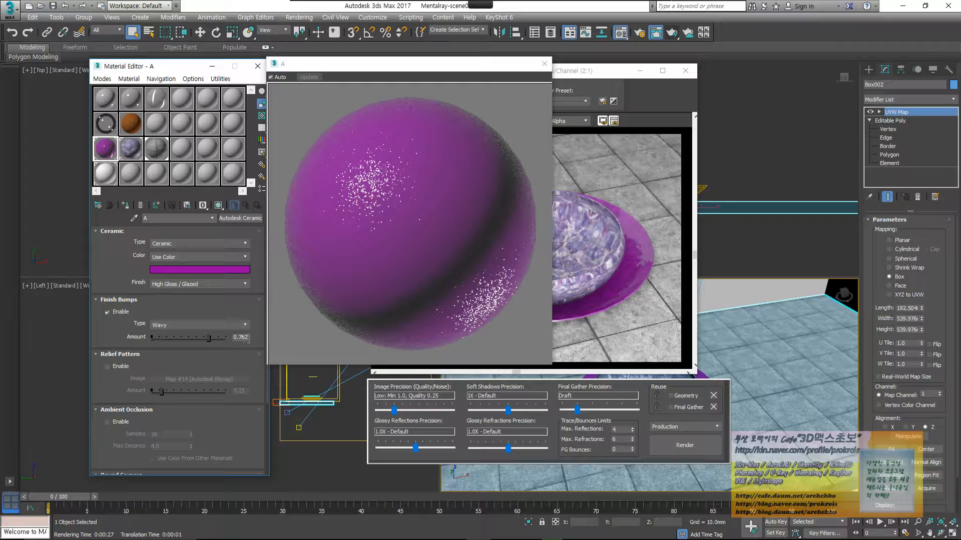
Clone the rendered frame, render the region again, and compare the two wavy bump results
click(645, 89)
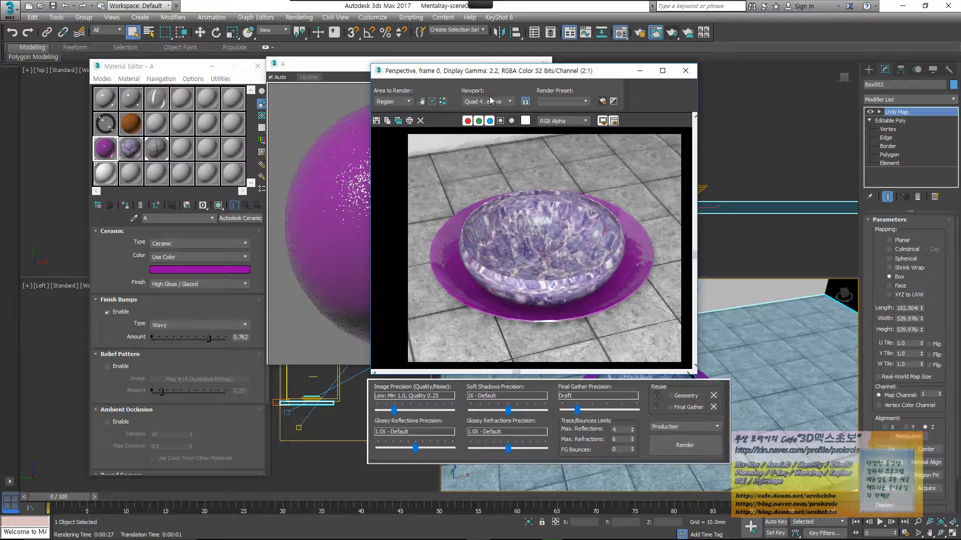
click(398, 121)
click(685, 446)
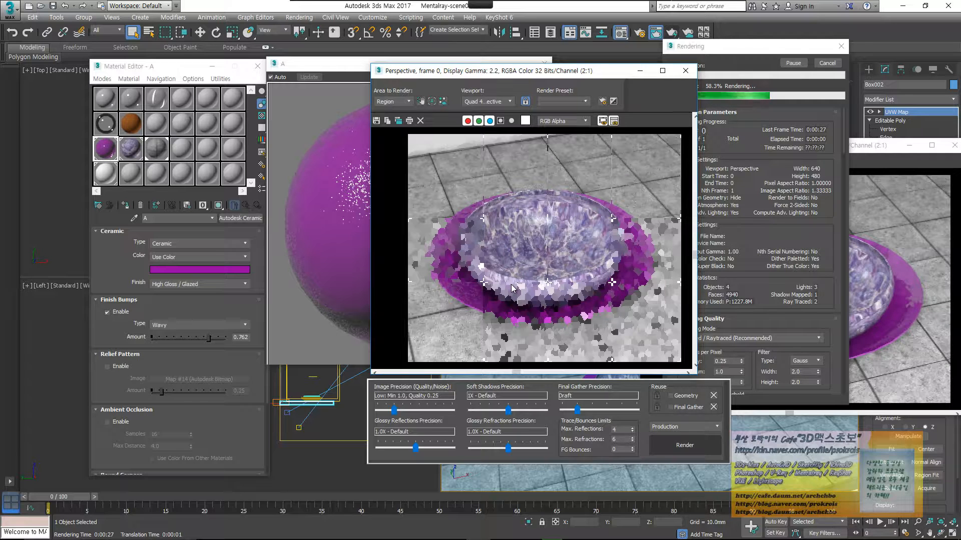
click(921, 290)
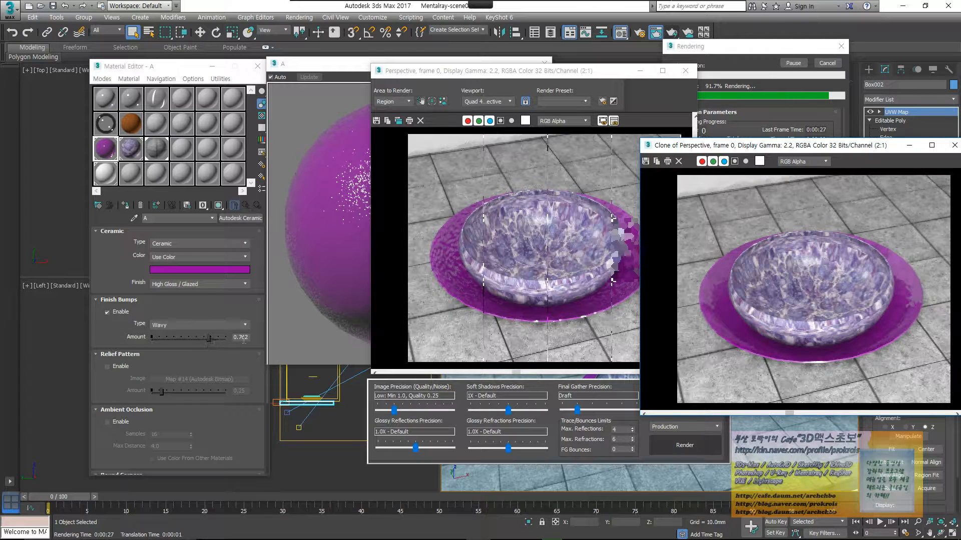
click(602, 233)
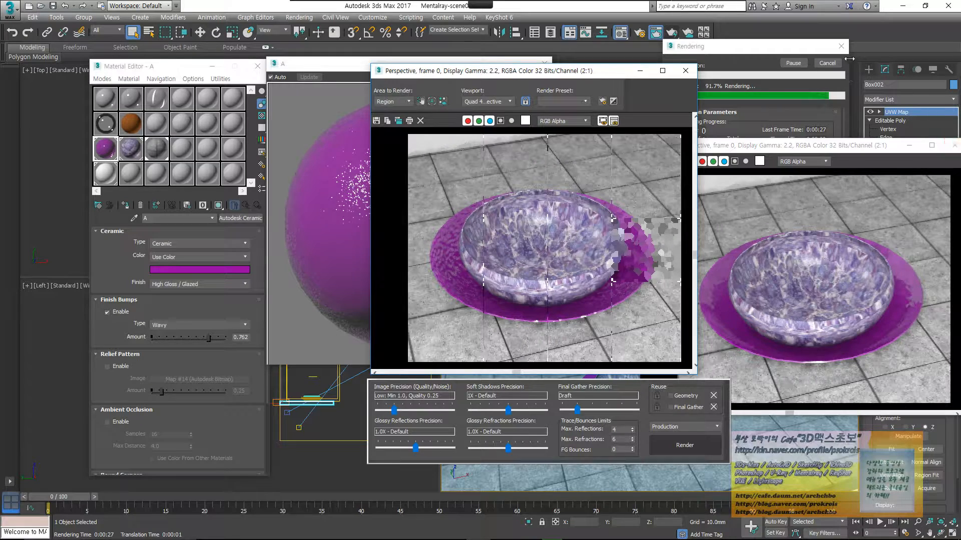
Close the cloned frame and the current rendered frame
click(935, 147)
click(954, 145)
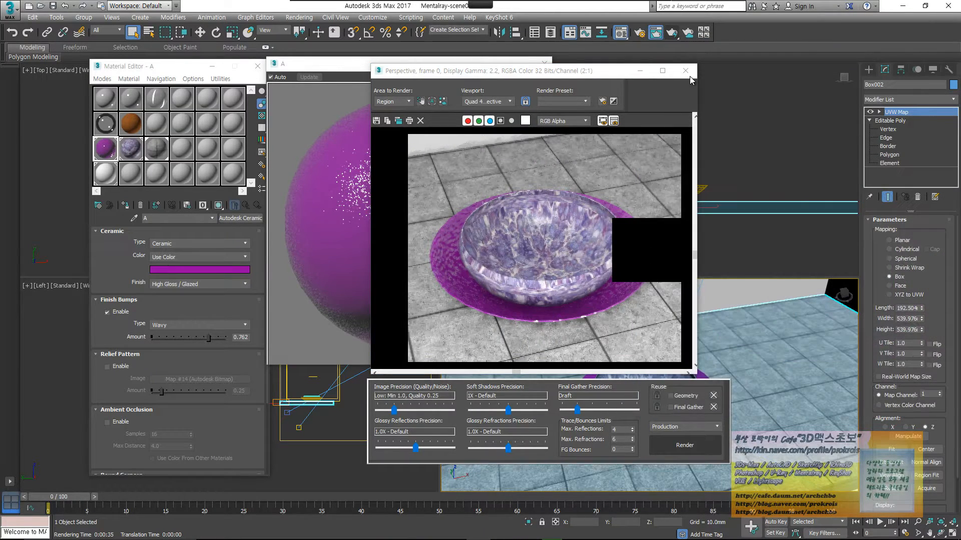
click(685, 71)
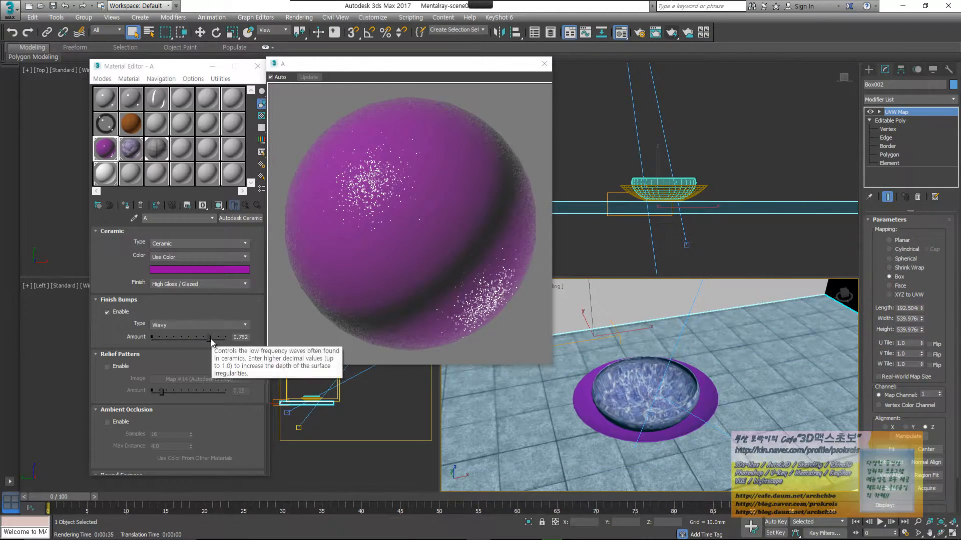
Set material A's Finish Bumps type to Custom and open the settings of its image map
click(175, 326)
click(175, 342)
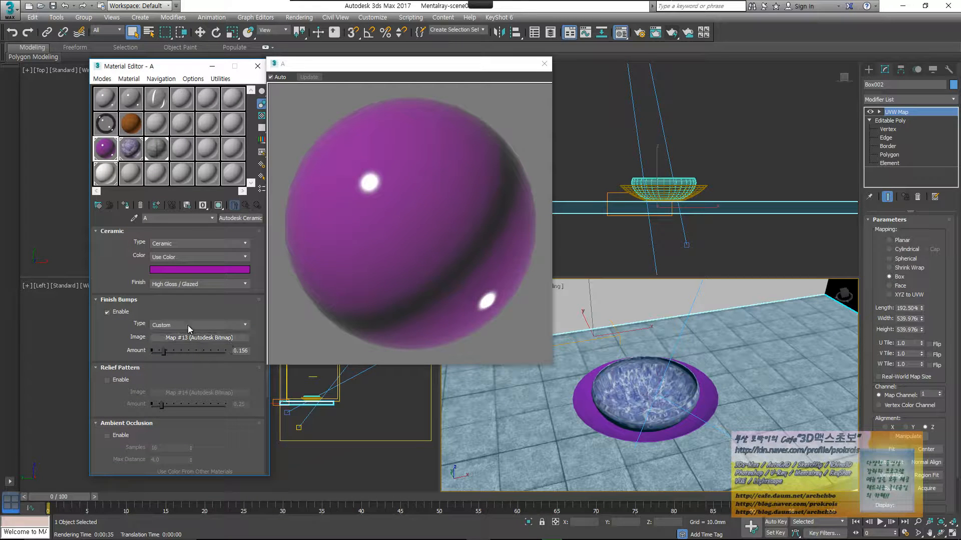
click(237, 339)
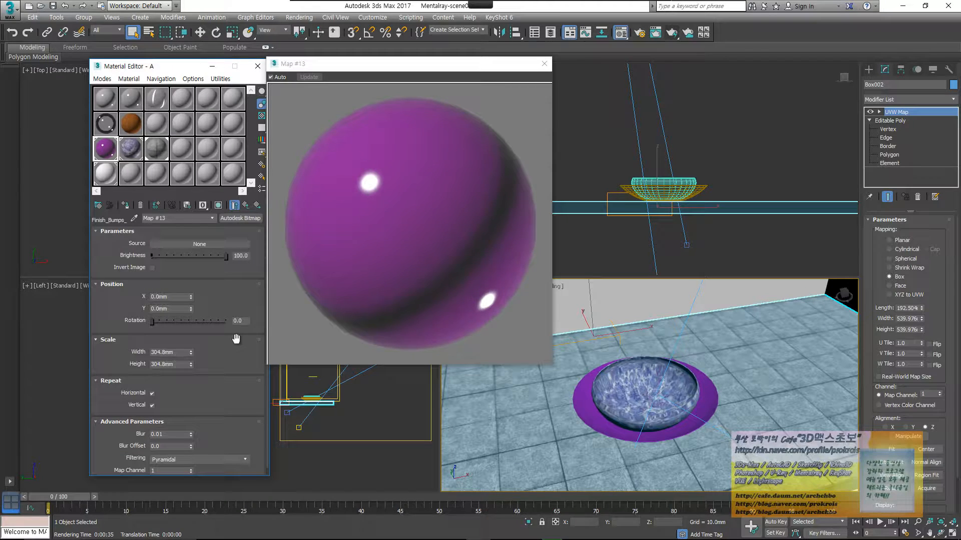
click(191, 247)
drag(389, 63, 482, 69)
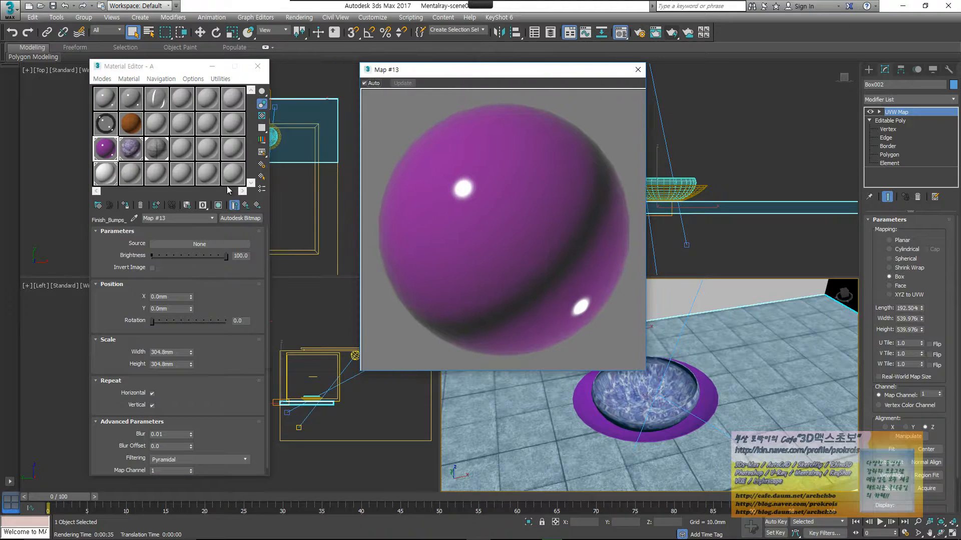
click(245, 206)
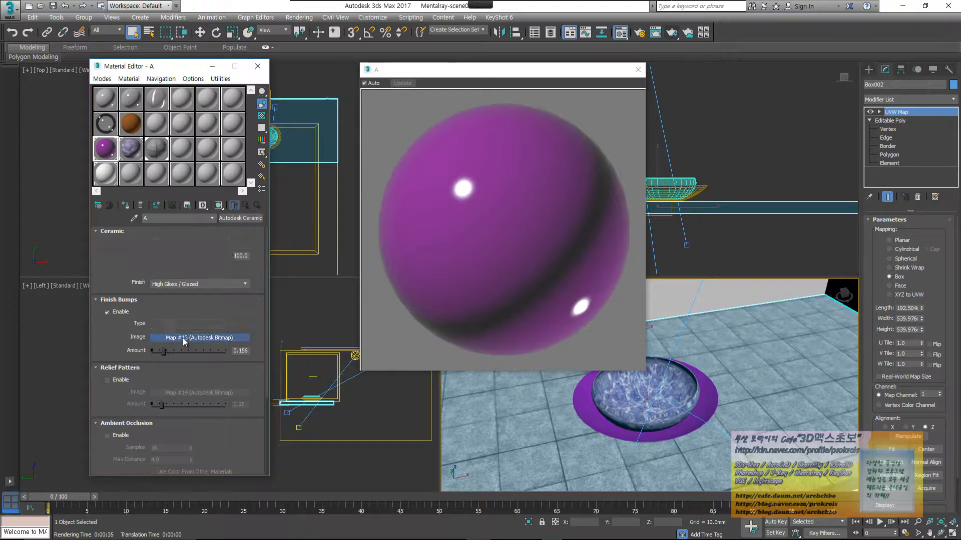
click(199, 338)
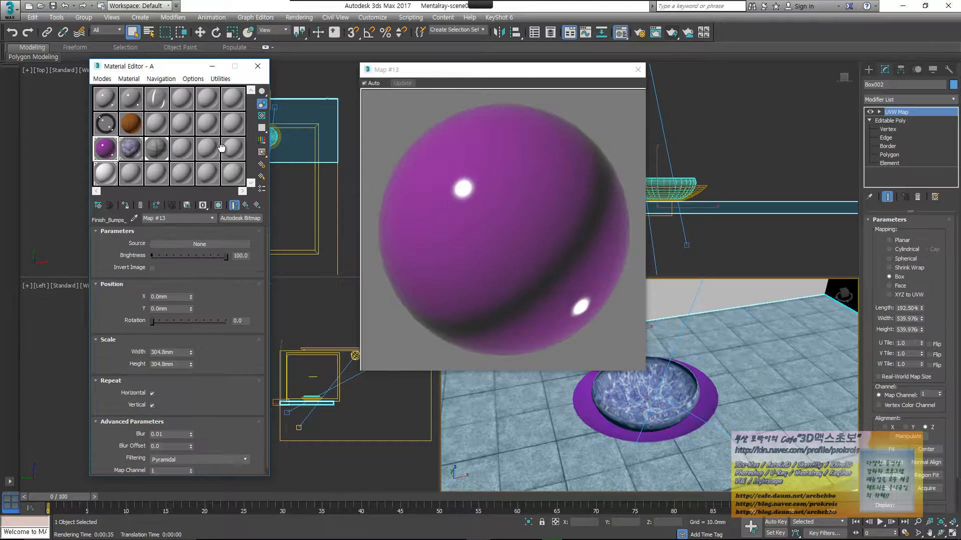
Browse the Tile folder for a source image for the custom finish bump map, and cancel the file selection
click(167, 245)
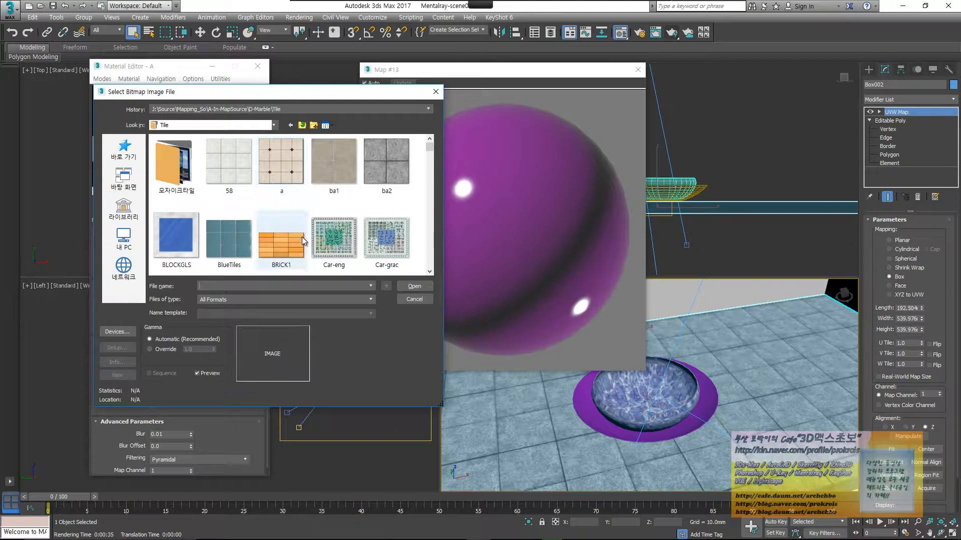
scroll(285, 217, down, 6)
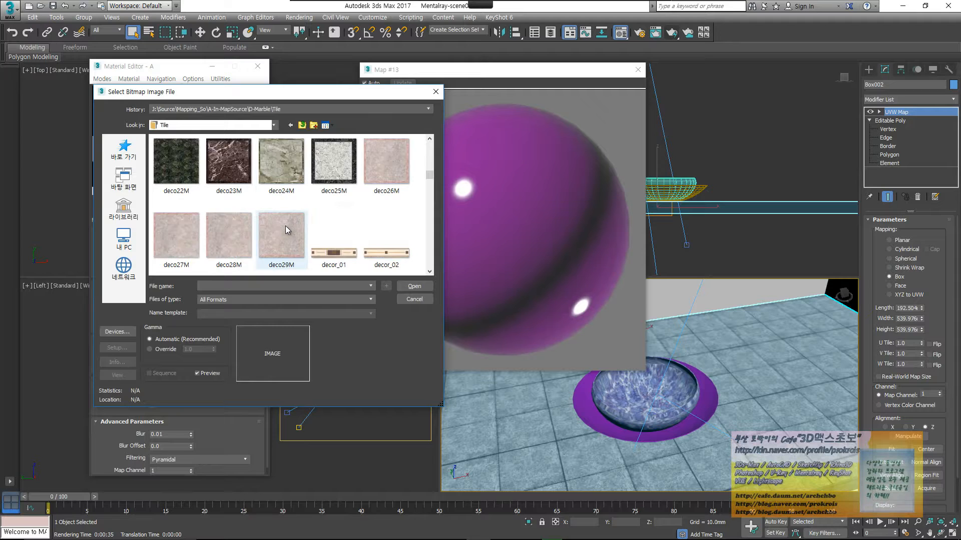
scroll(287, 230, up, 6)
click(415, 299)
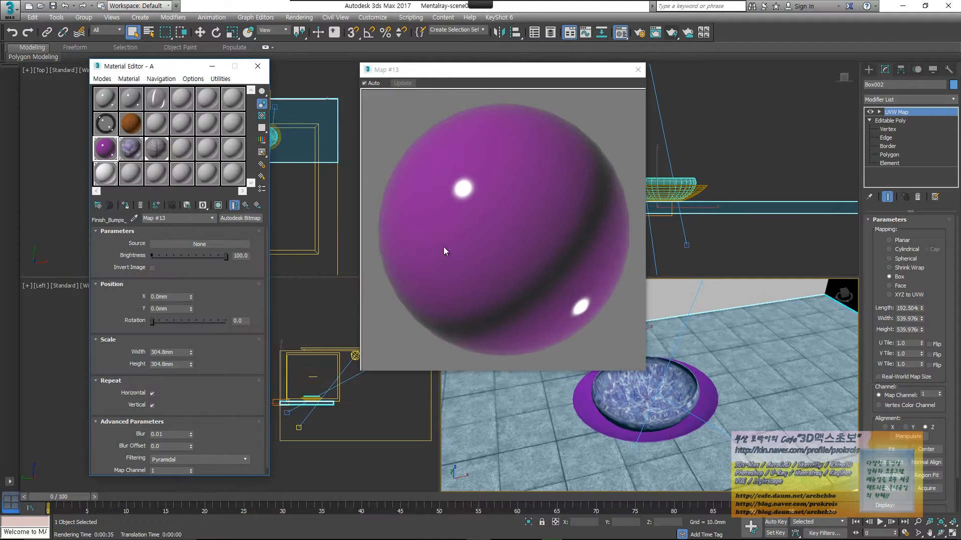
Minimize 3ds Max, launch Adobe Photoshop CS6 (64 Bit) from the CG folder, and close the folder window
click(906, 6)
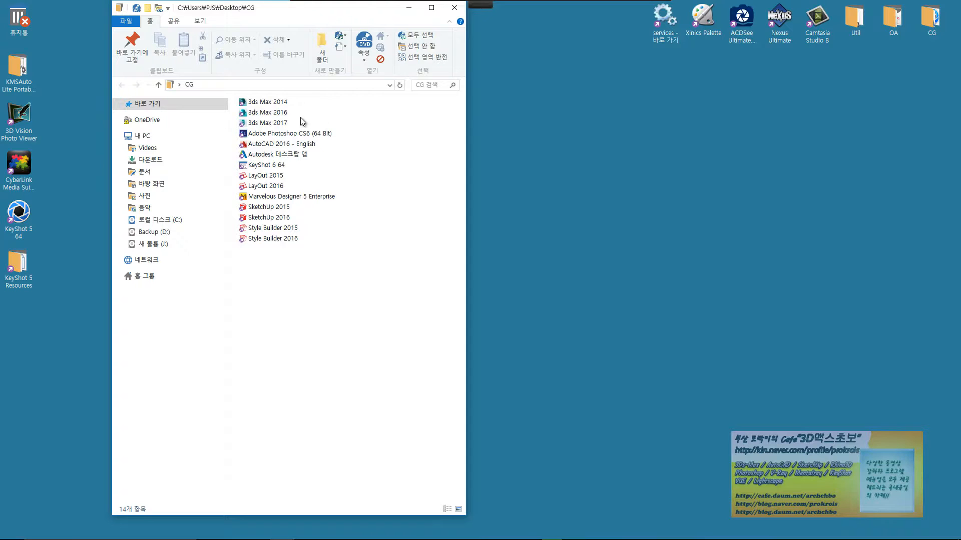
click(283, 133)
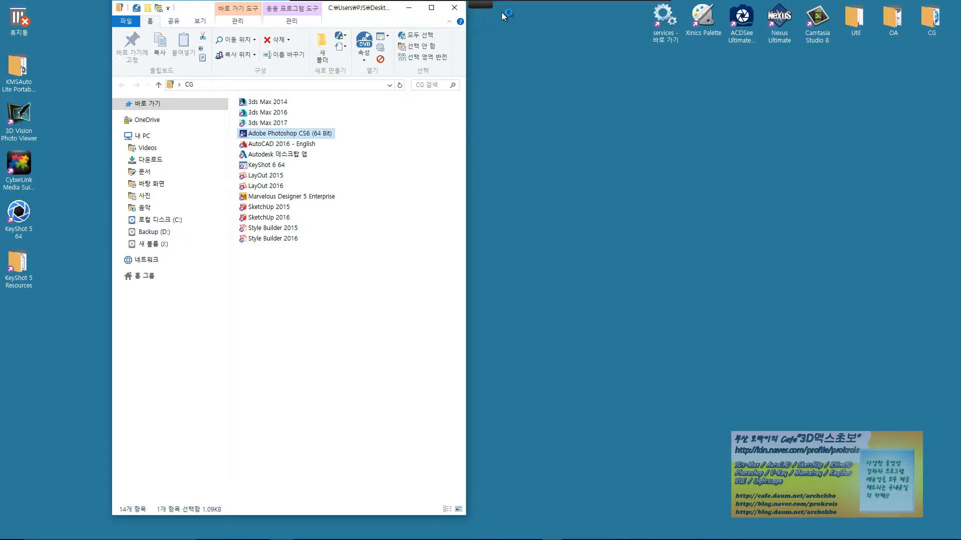
click(456, 8)
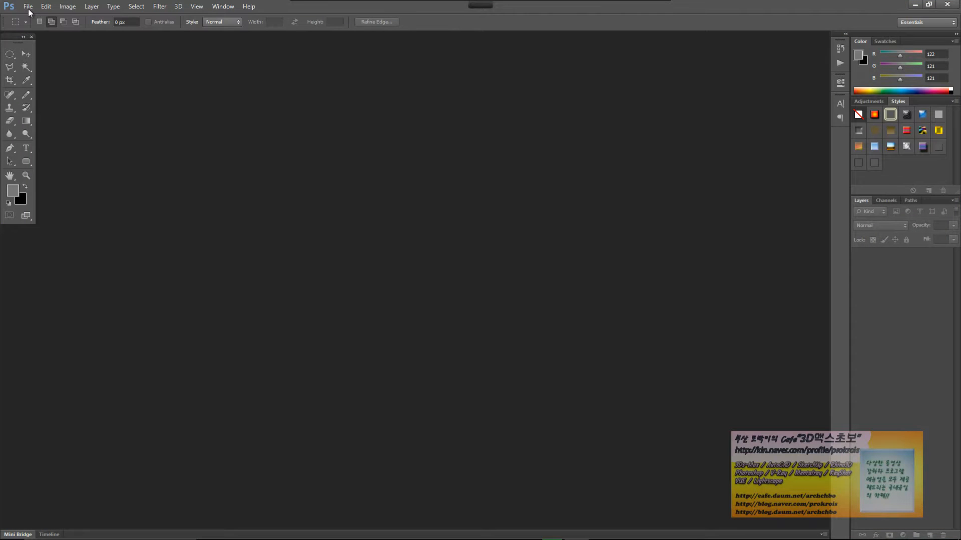
Start a new document and set its dimension units to pixels
click(28, 7)
click(33, 16)
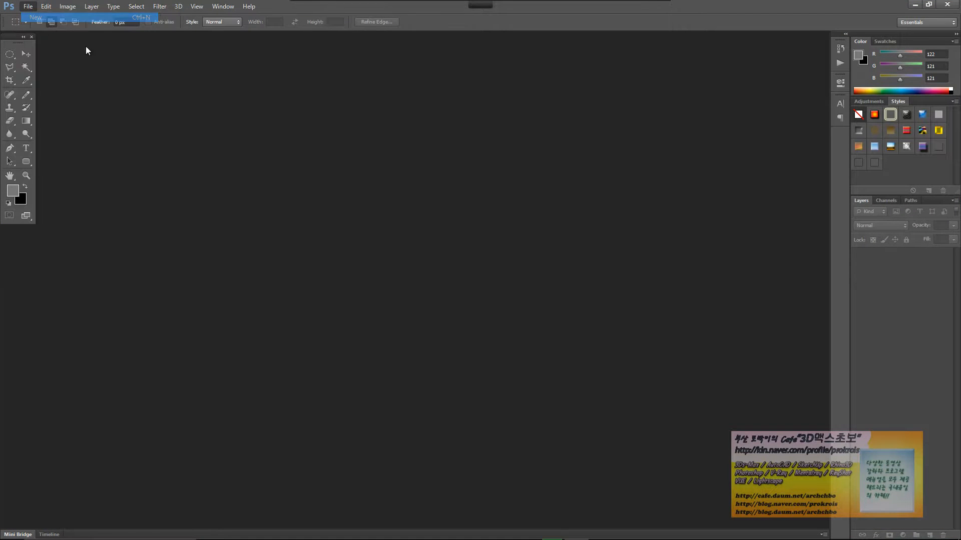
click(509, 182)
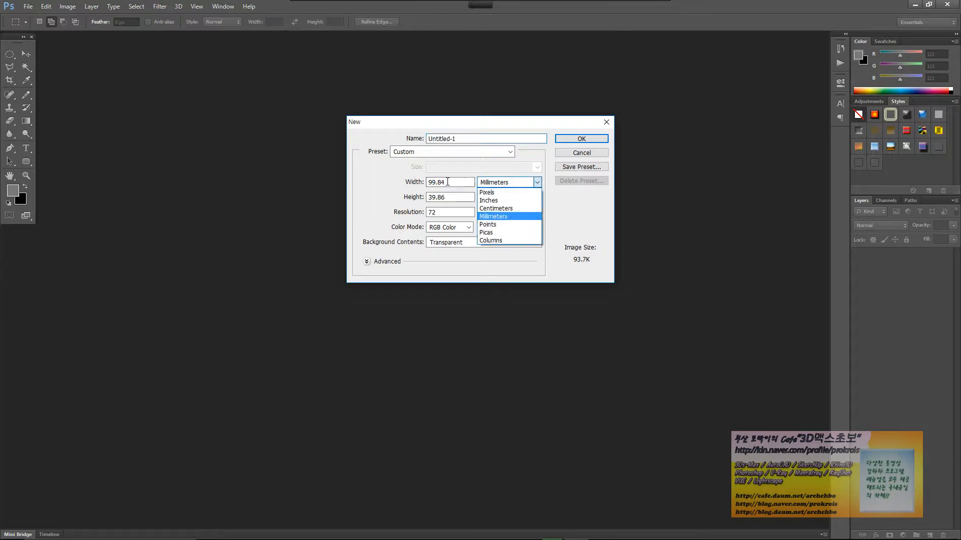
click(495, 216)
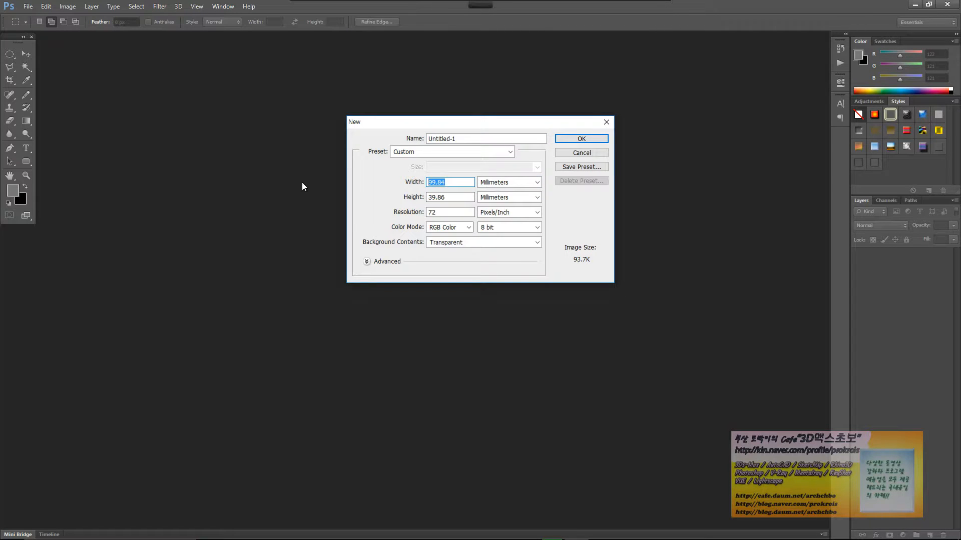
key(Tab)
click(508, 183)
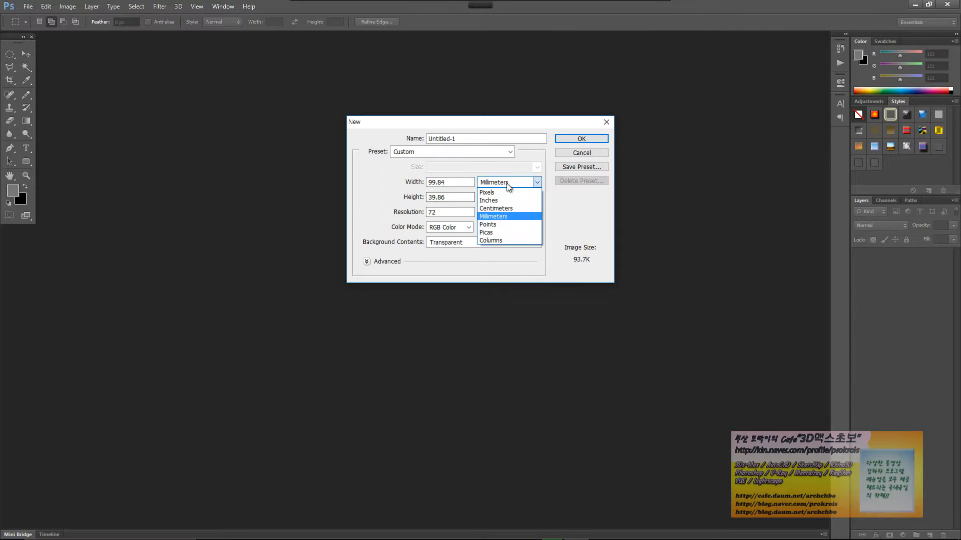
click(493, 192)
Set the width and height to 500 pixels and create the document
key(shift+Tab)
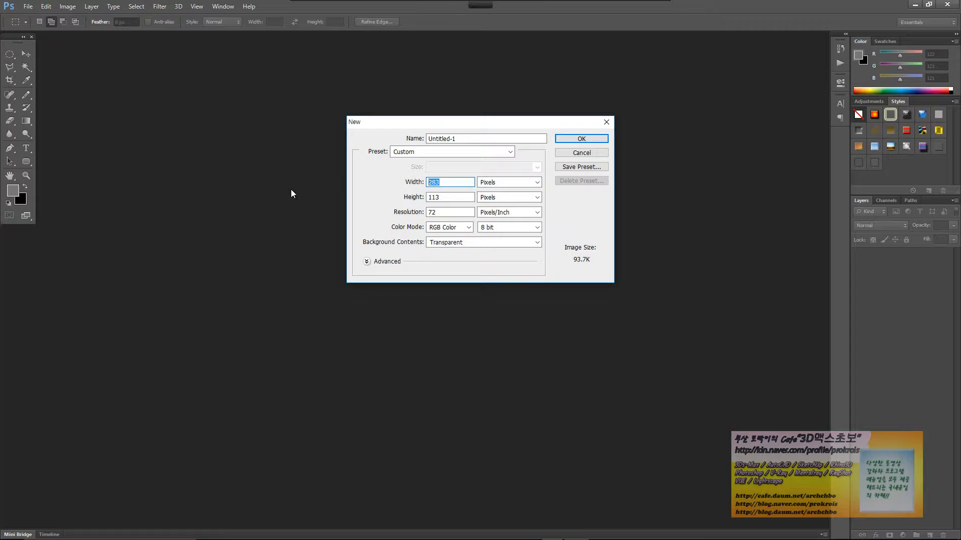
text(500)
key(Tab)
key(Tab)
text(500)
key(Tab)
click(582, 138)
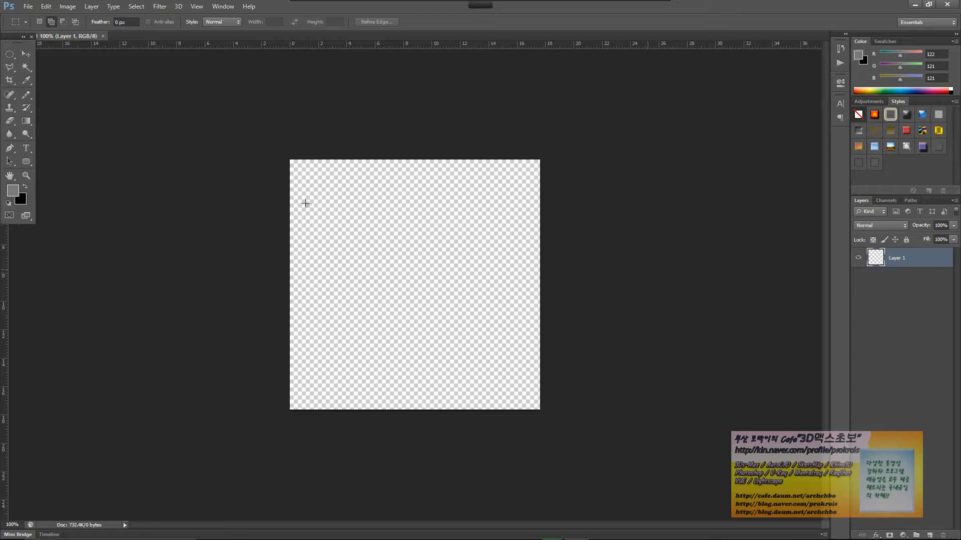
click(13, 190)
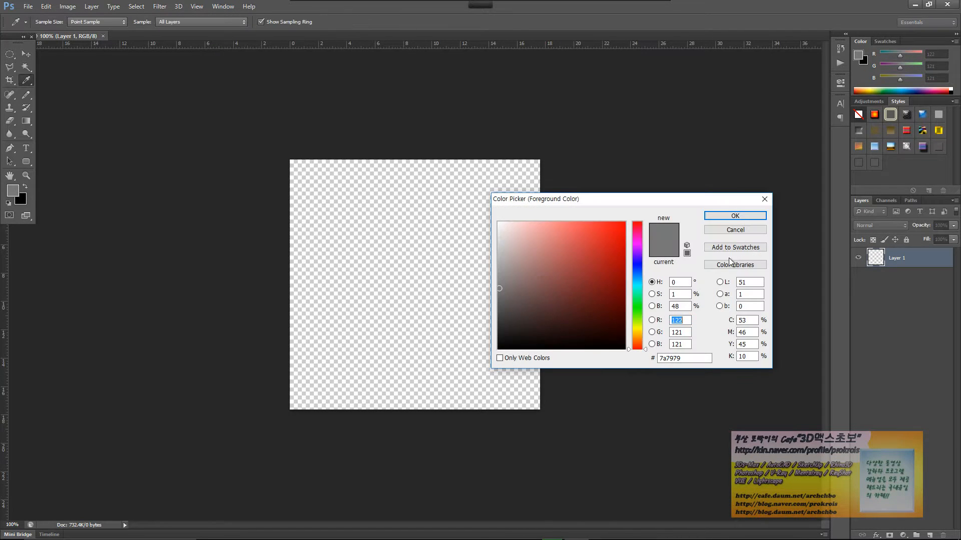
click(734, 215)
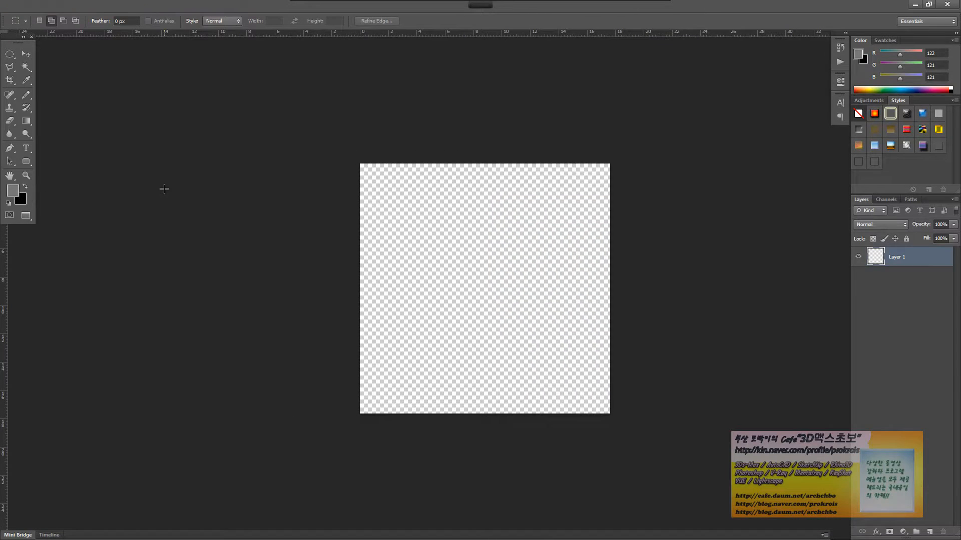
key(f)
key(f)
click(13, 190)
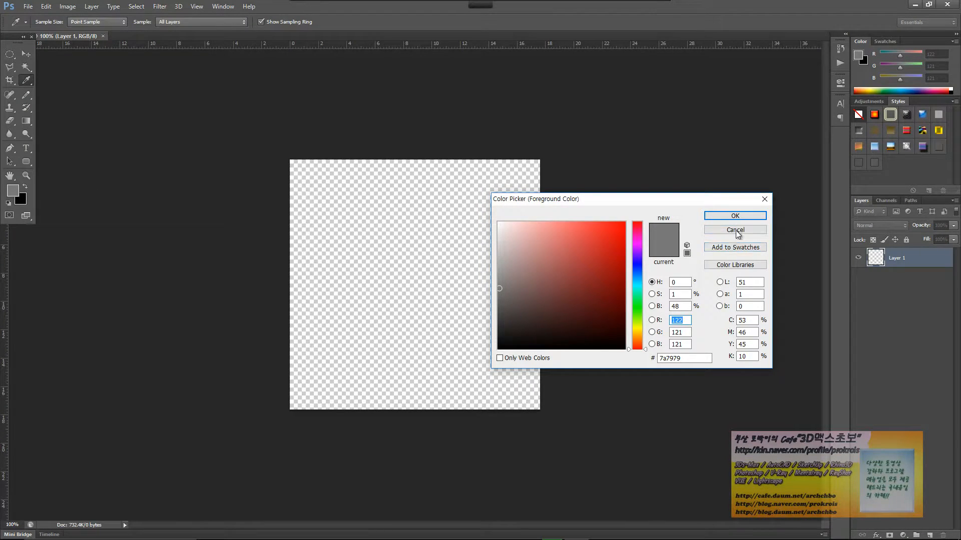
click(734, 216)
Reset the colours to default black and white, and fill the layer with the Clouds filter, reapplying it twice for a different pattern
key(d)
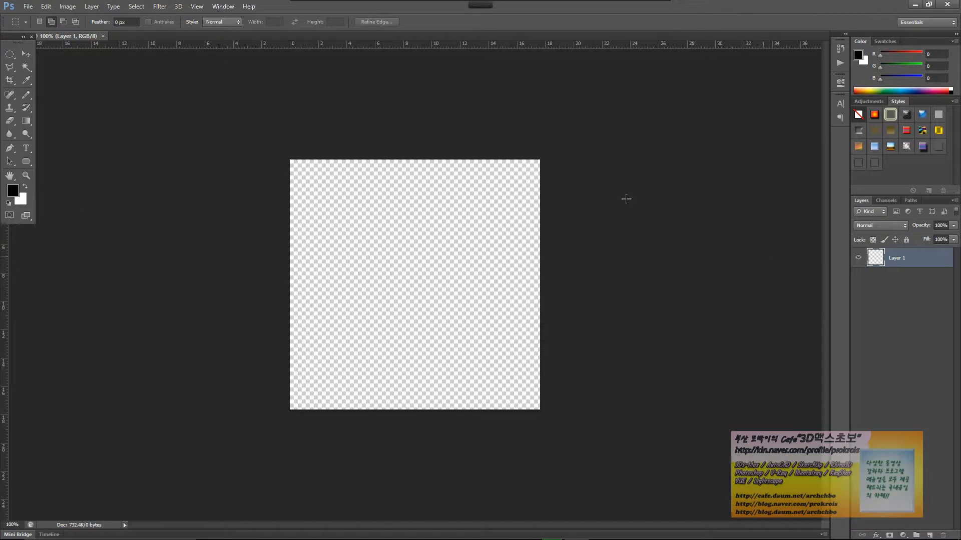
click(161, 7)
mouse_move(191, 136)
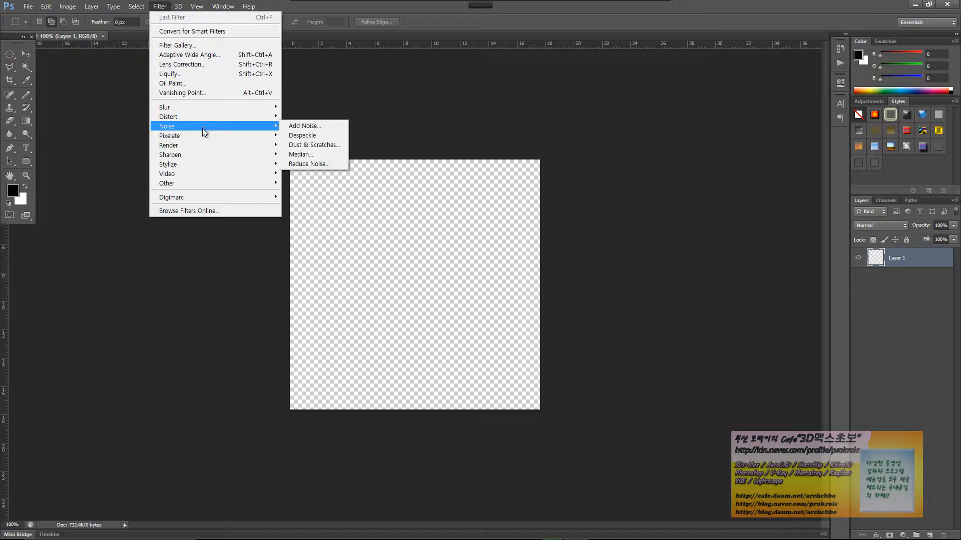
click(320, 145)
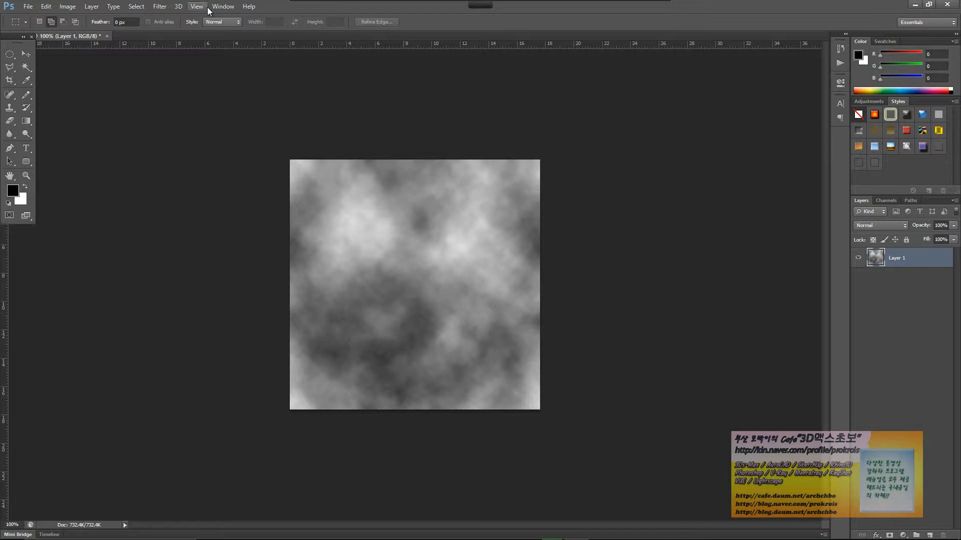
click(159, 6)
click(170, 19)
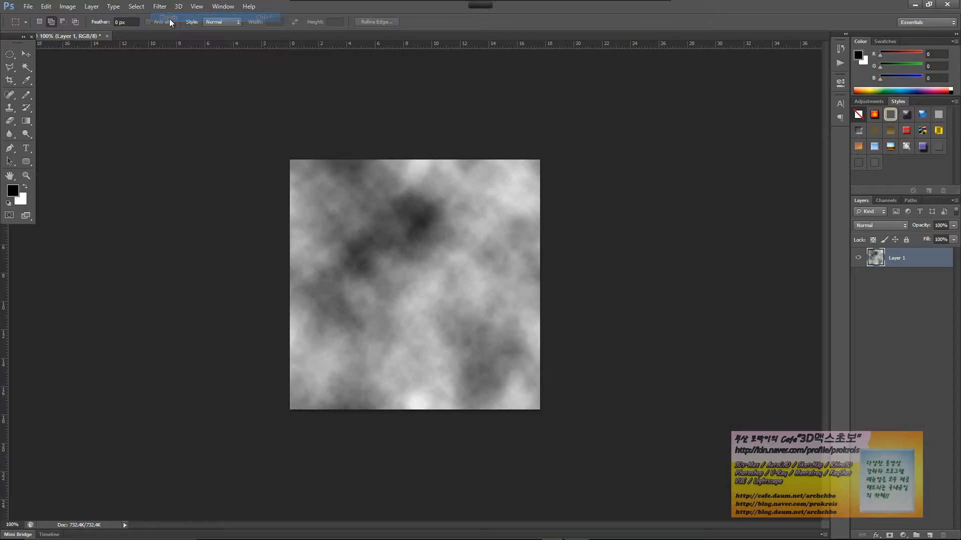
click(160, 6)
click(164, 19)
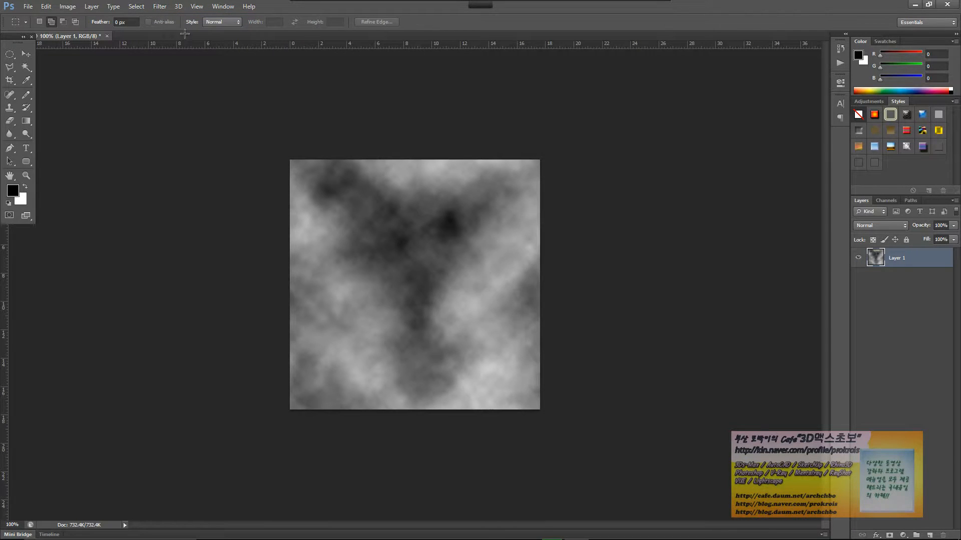
Paint rough black strokes and speckles across the cloud texture using the Pencil tool with a fan-shaped bristle tip
click(26, 95)
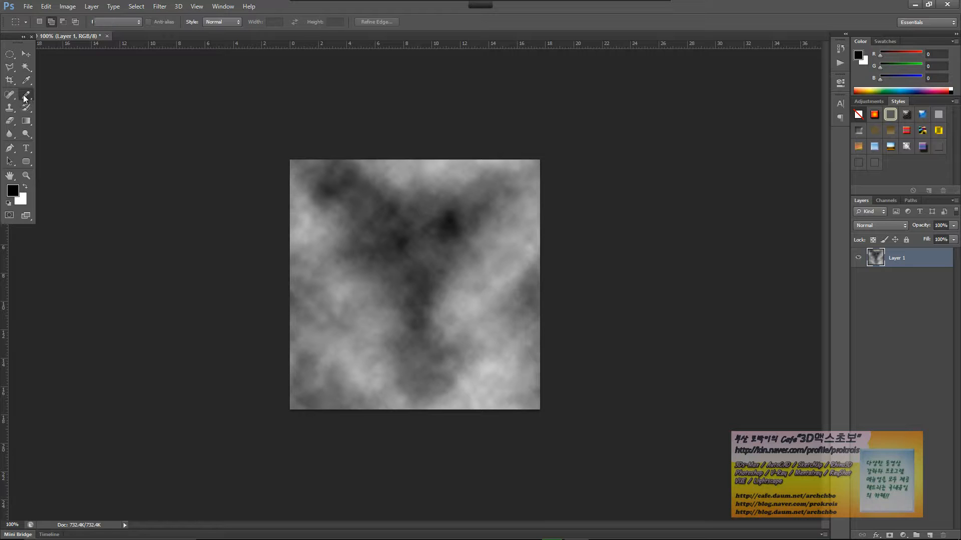
click(52, 22)
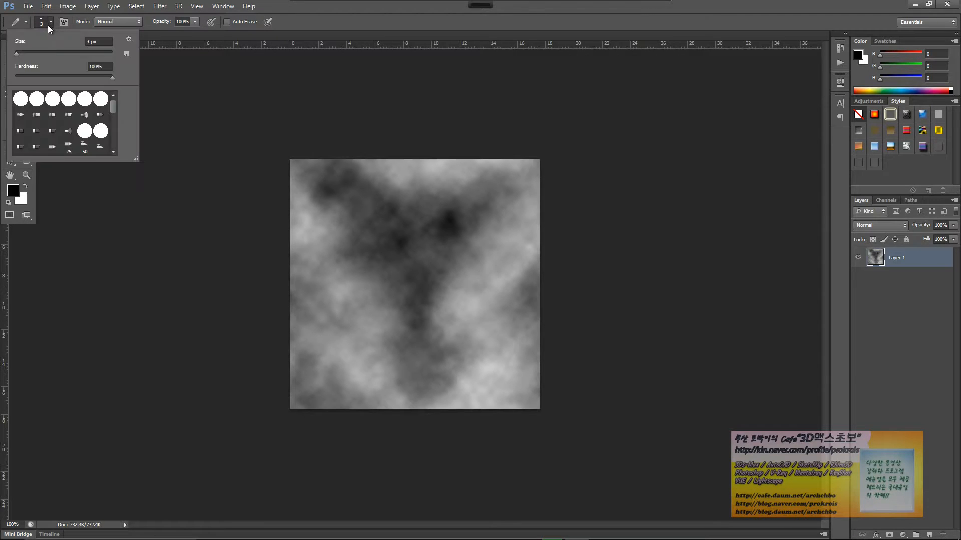
click(56, 53)
click(69, 131)
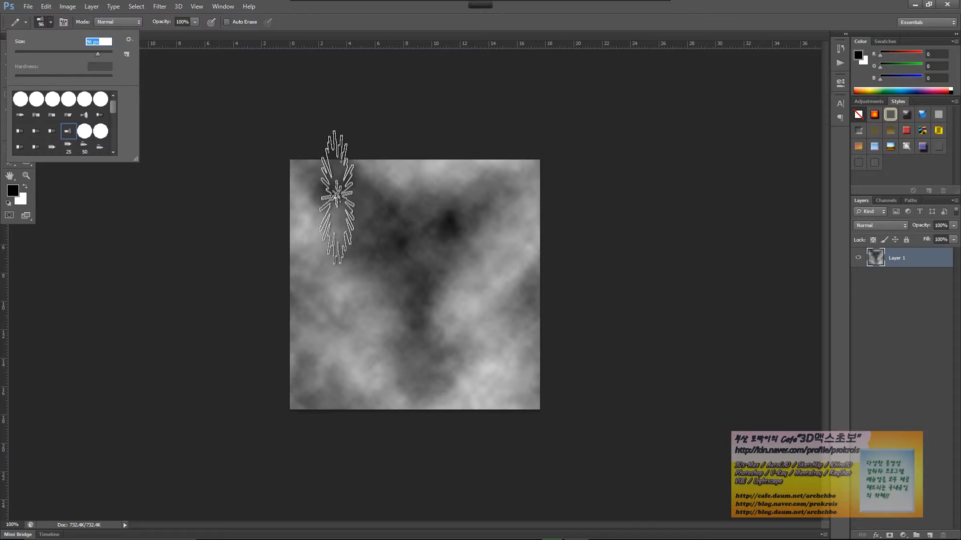
mouse_move(333, 171)
mouse_down()
mouse_move(301, 182)
mouse_move(344, 176)
mouse_move(350, 230)
mouse_up()
mouse_move(451, 230)
mouse_down()
mouse_move(459, 176)
mouse_move(500, 200)
mouse_up()
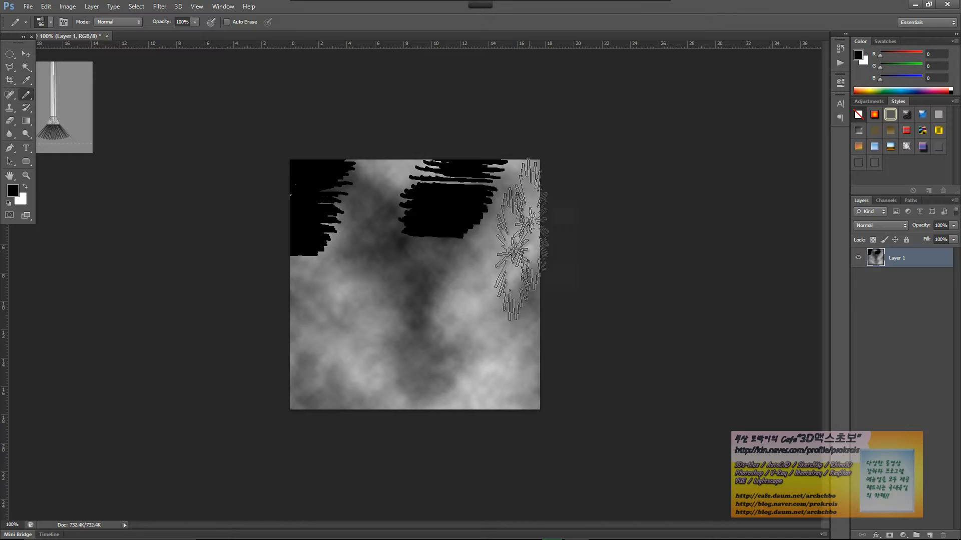
mouse_move(519, 253)
mouse_down()
mouse_move(547, 301)
mouse_move(521, 395)
mouse_up()
drag(391, 350, 317, 398)
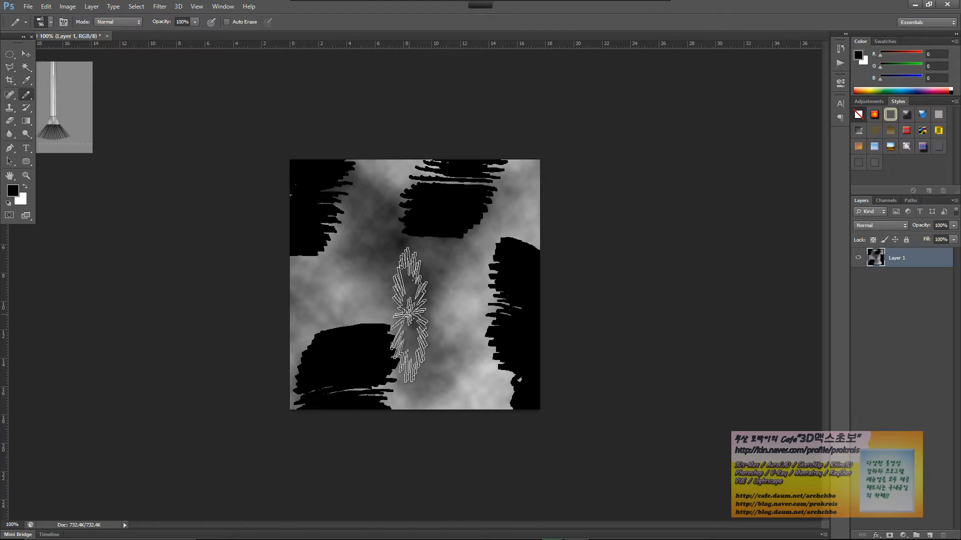
mouse_move(407, 290)
mouse_down()
mouse_move(332, 322)
mouse_move(376, 268)
mouse_move(473, 263)
mouse_move(489, 214)
mouse_move(467, 208)
mouse_move(485, 240)
mouse_up()
mouse_move(355, 235)
mouse_down()
mouse_move(375, 193)
mouse_move(345, 223)
mouse_up()
drag(422, 332, 435, 366)
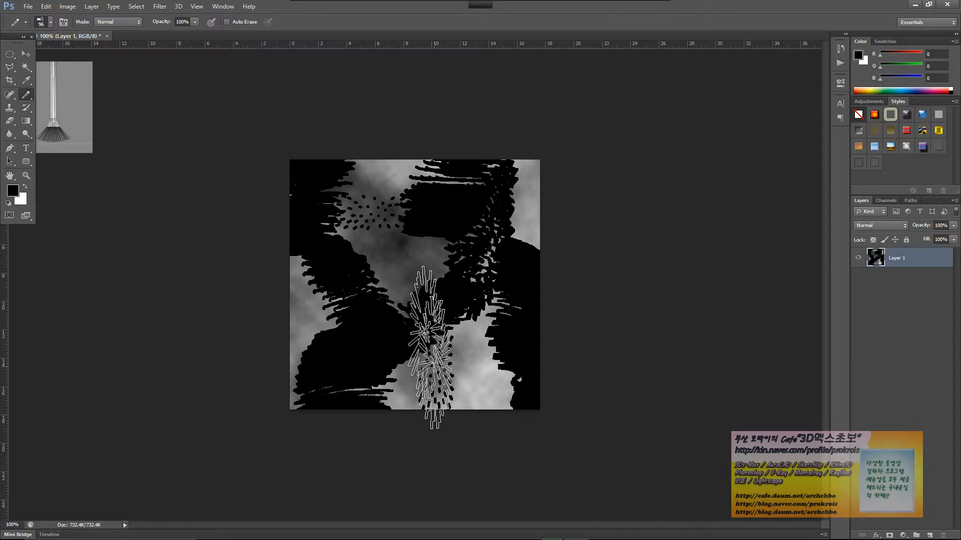
key(v)
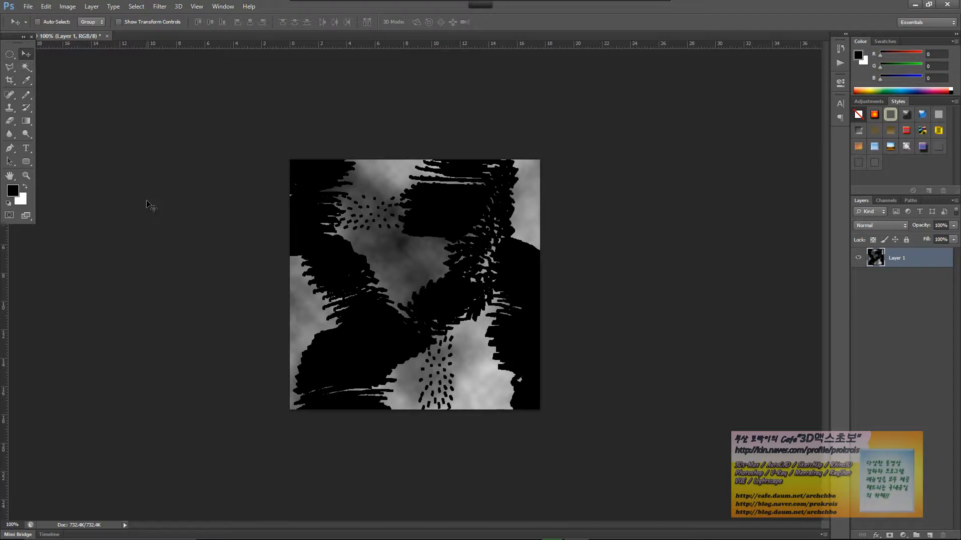
Start saving the image and choose the L-AutodeskMaterial01(전체특징설명) folder inside Max2017 in the Videos library
key(ctrl+s)
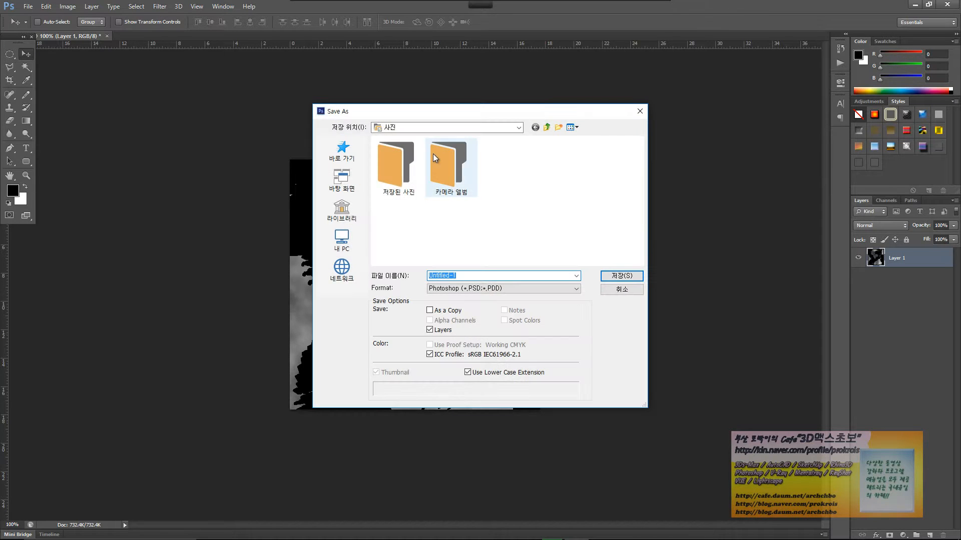
click(344, 213)
double_click(398, 145)
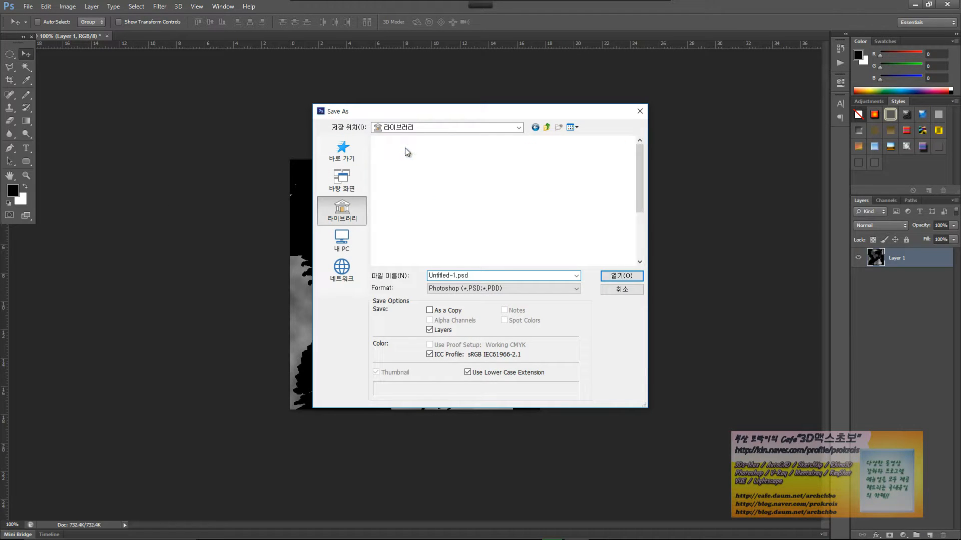
click(535, 128)
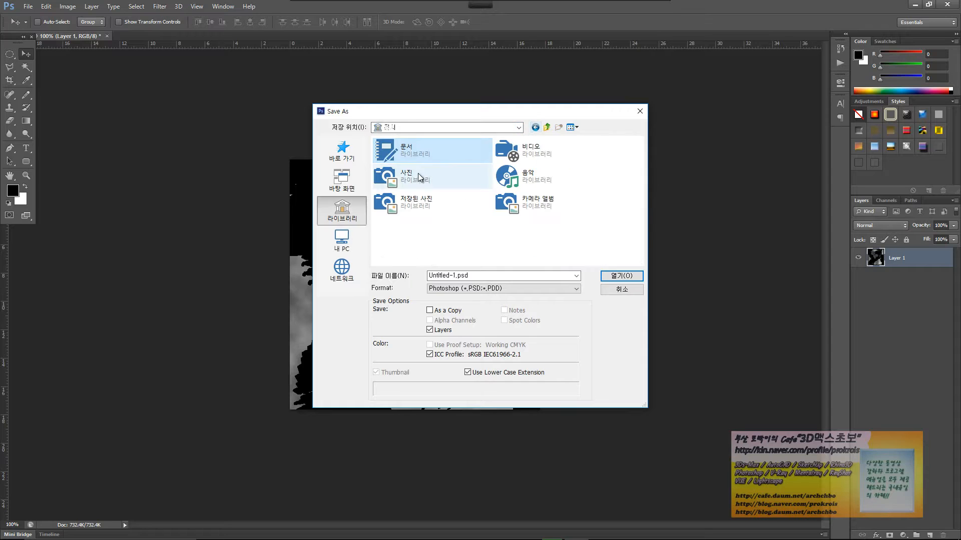
double_click(530, 153)
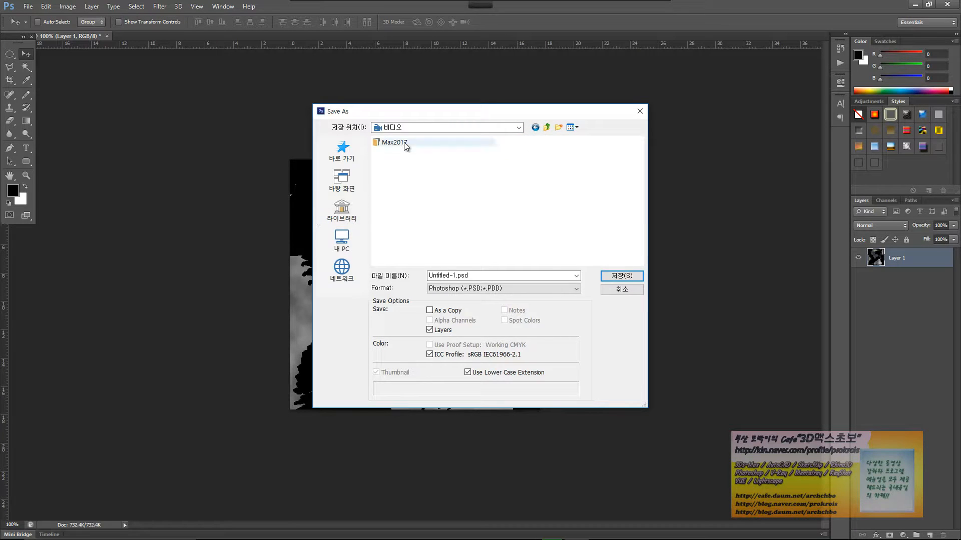
double_click(396, 142)
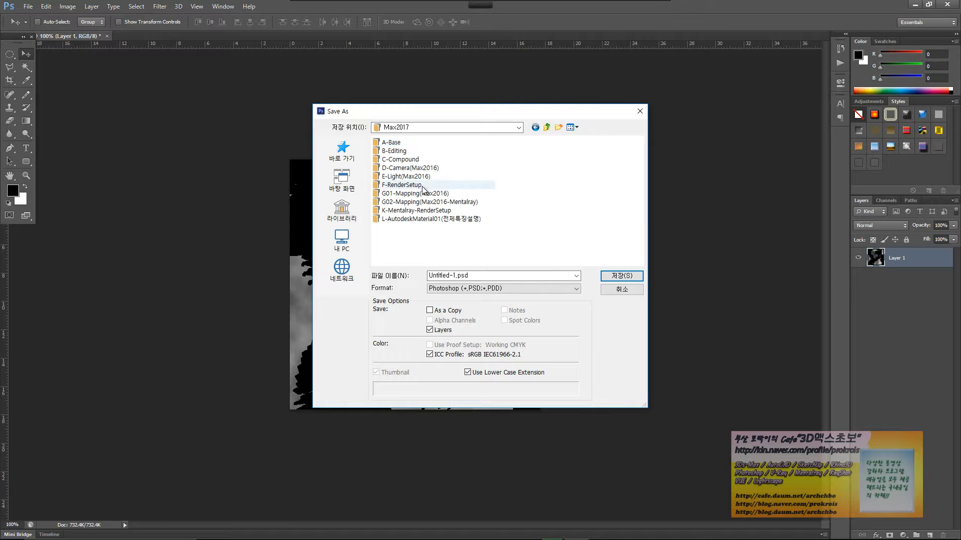
double_click(444, 218)
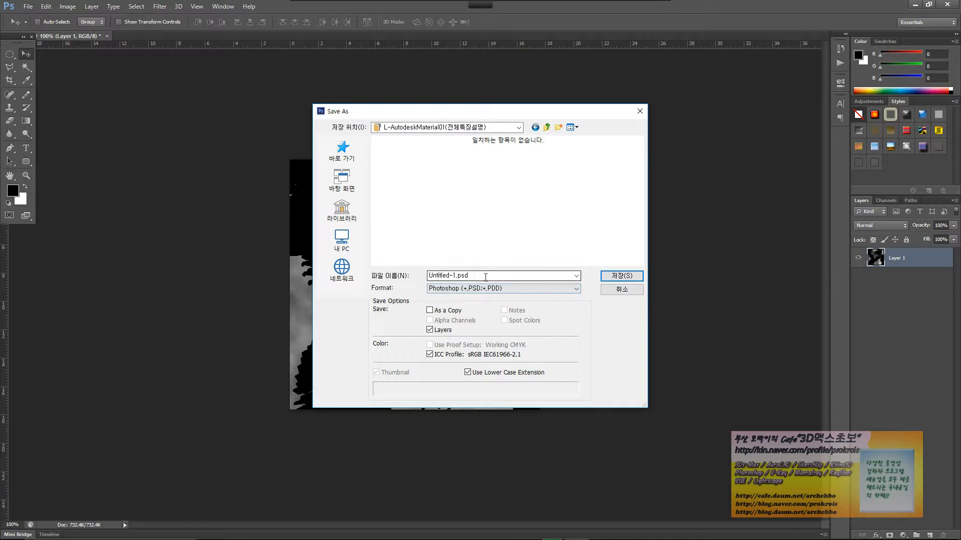
Name the file BumpMap and save it in JPEG format, accepting the JPEG options
drag(485, 276, 185, 276)
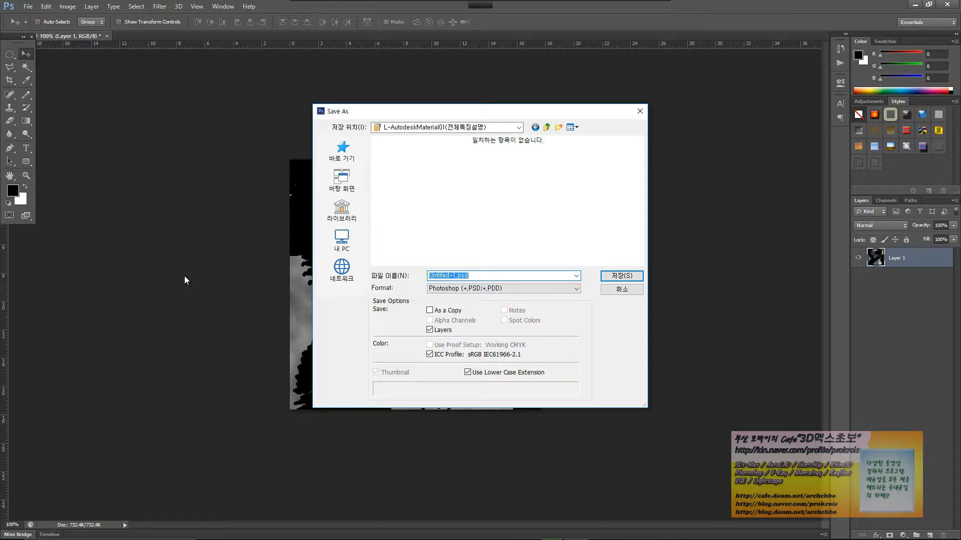
text(BumpMap)
click(485, 289)
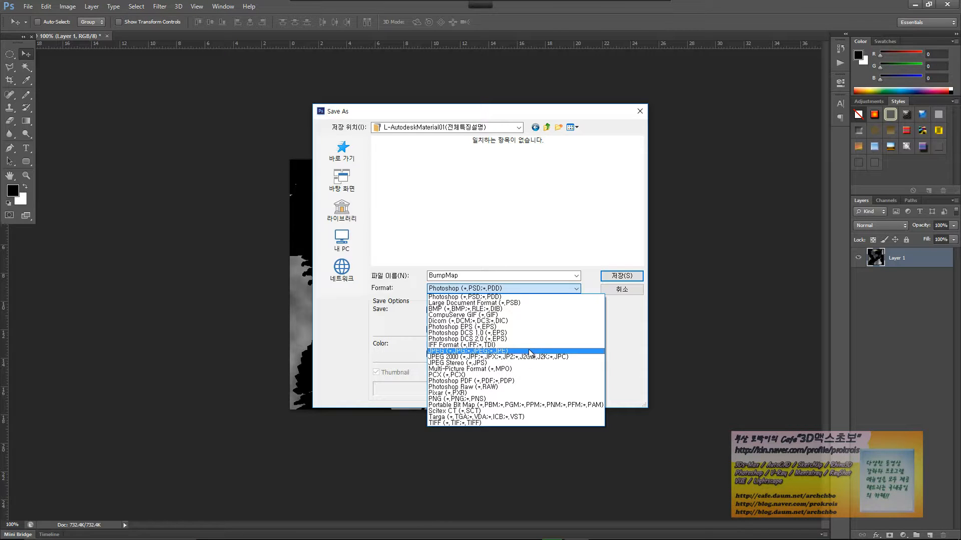
click(529, 351)
click(622, 276)
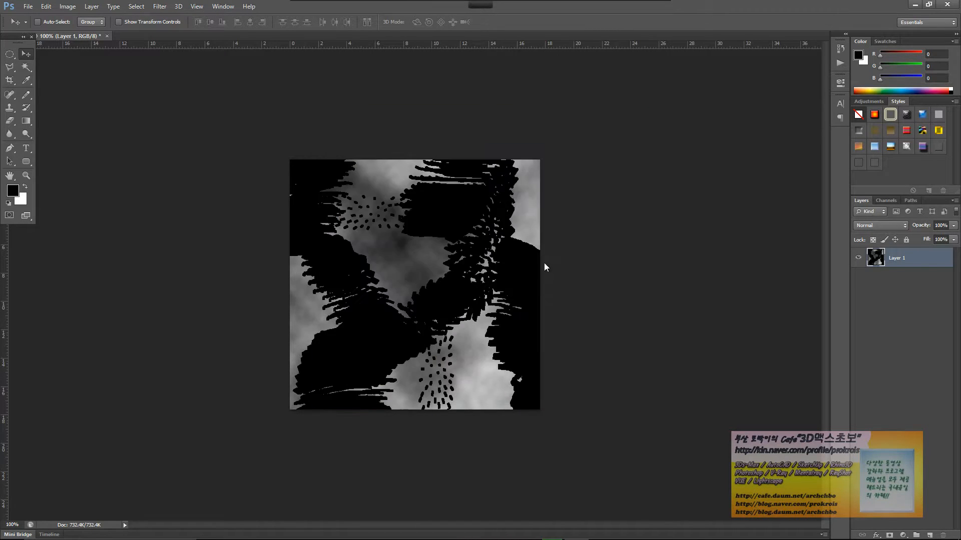
click(539, 143)
key(v)
Close the image document, minimize Photoshop and switch to 3ds Max
click(106, 36)
click(483, 206)
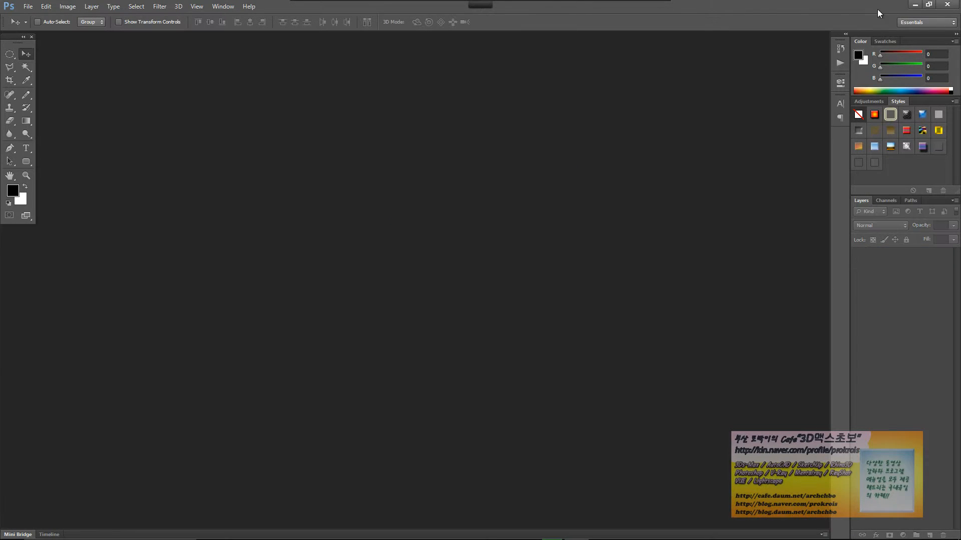
click(914, 6)
mouse_move(450, 520)
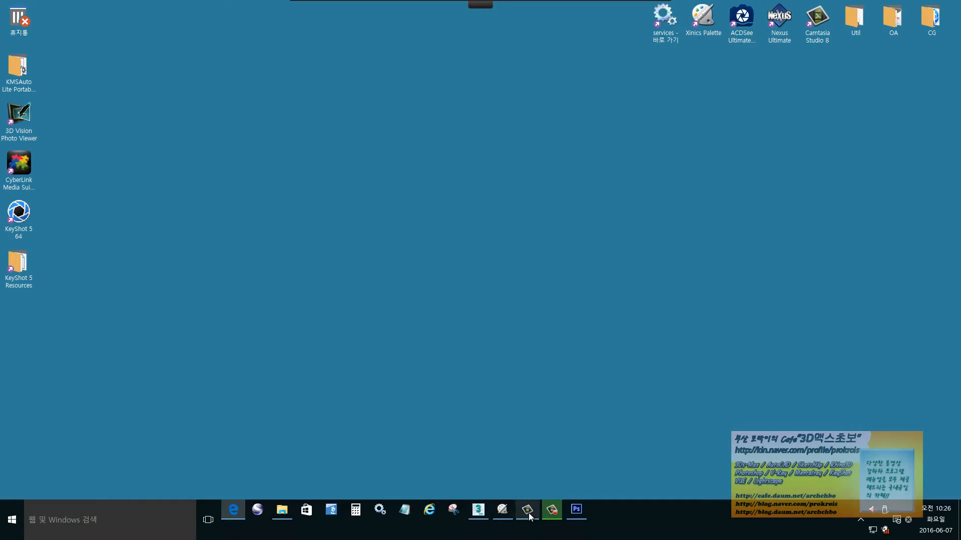
click(485, 517)
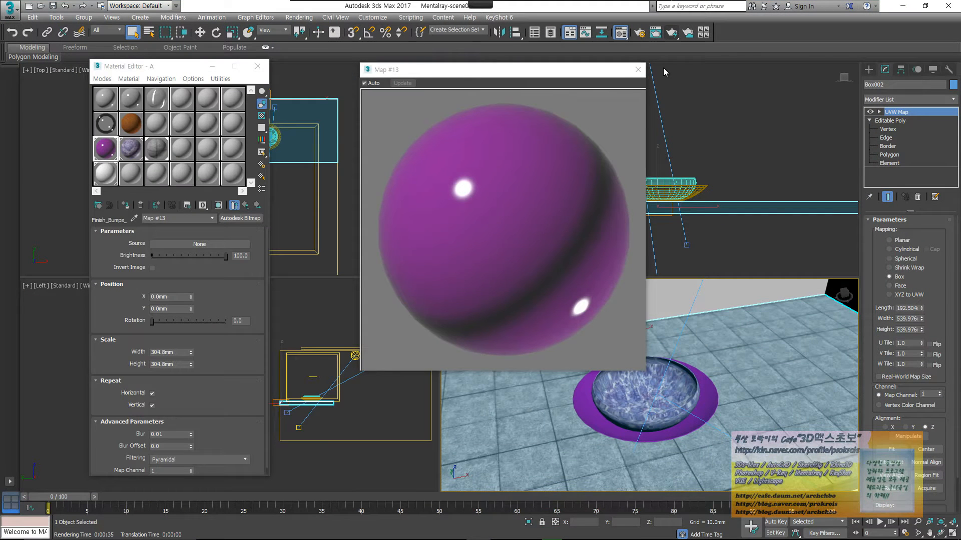
Load BumpMap from the L-AutodeskMaterial01(전체특징설명) folder inside Max2017 as the source image of the purple material's custom bump map
click(637, 70)
click(209, 244)
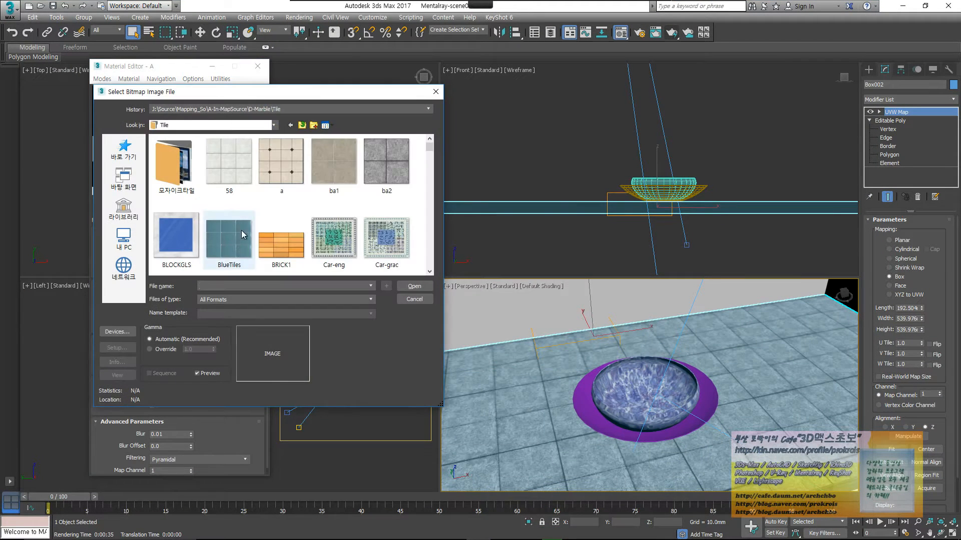
click(124, 209)
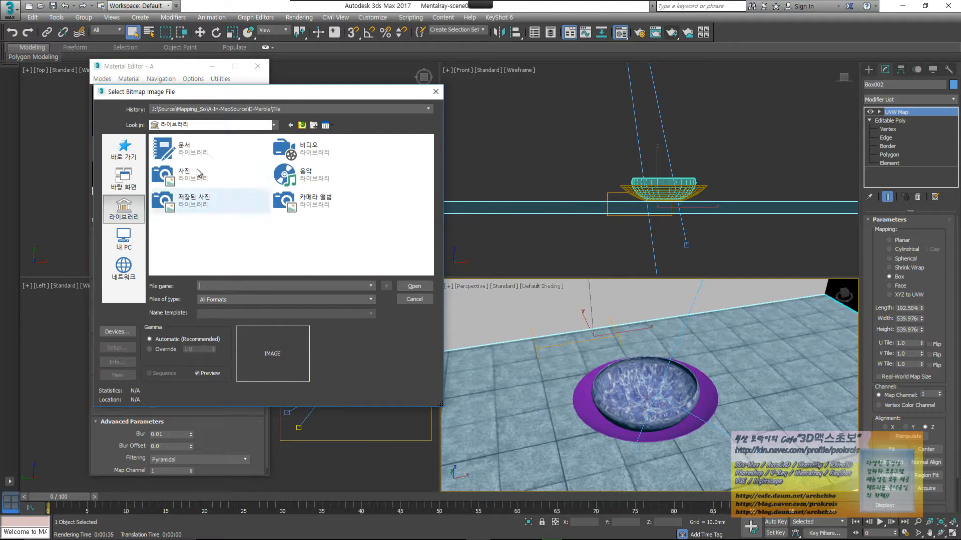
double_click(316, 169)
double_click(165, 143)
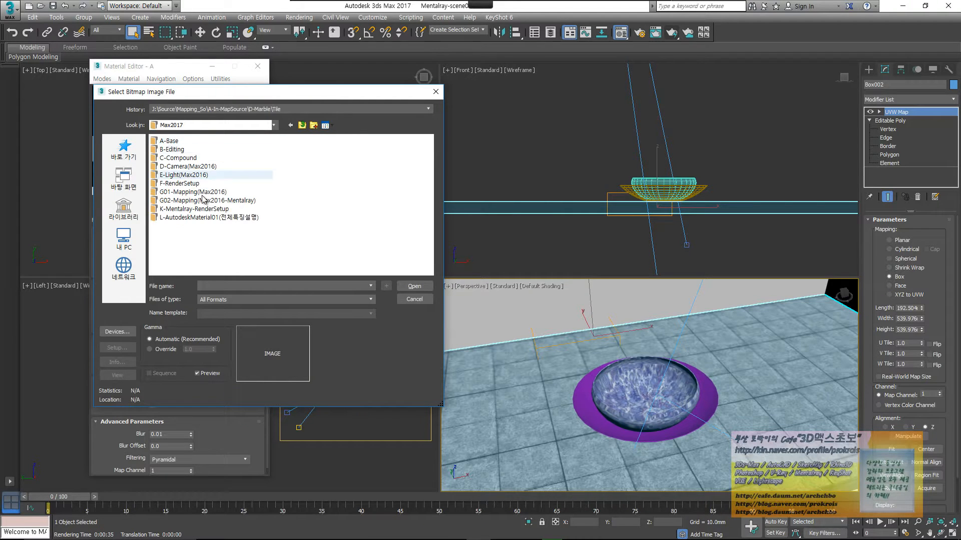
double_click(212, 219)
click(175, 142)
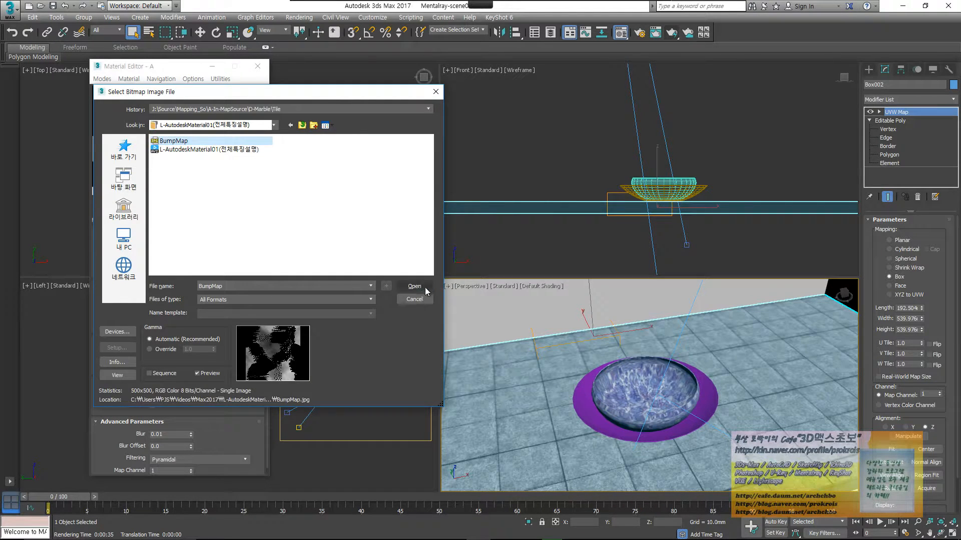
click(415, 286)
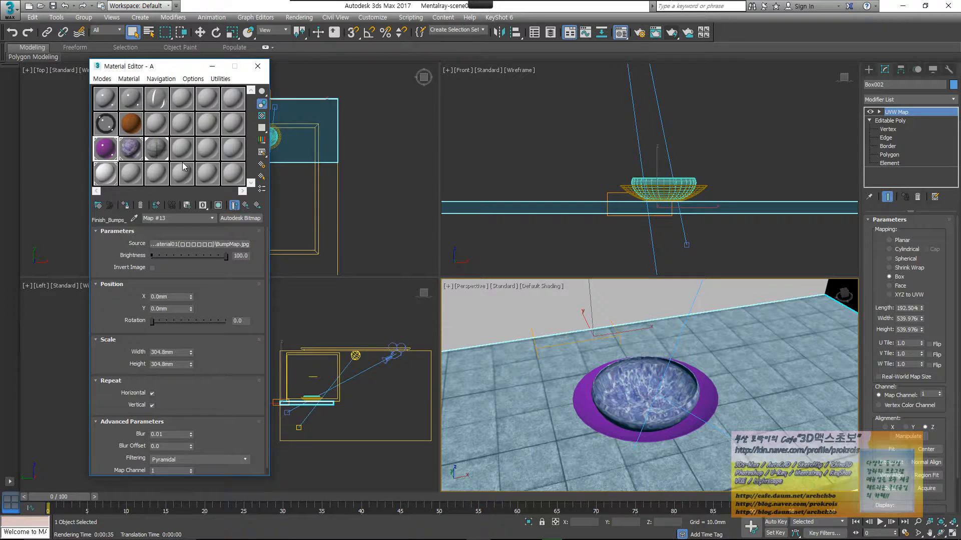
click(240, 245)
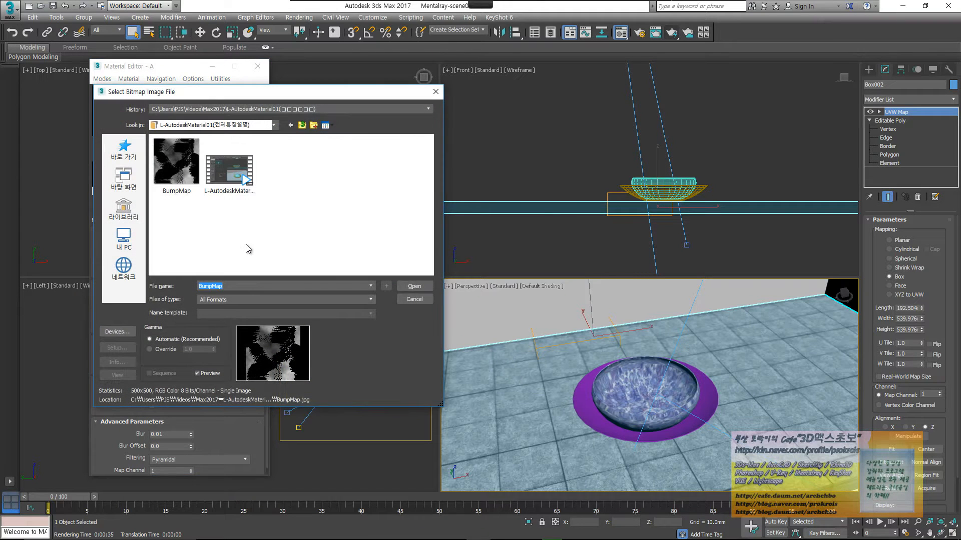
click(415, 287)
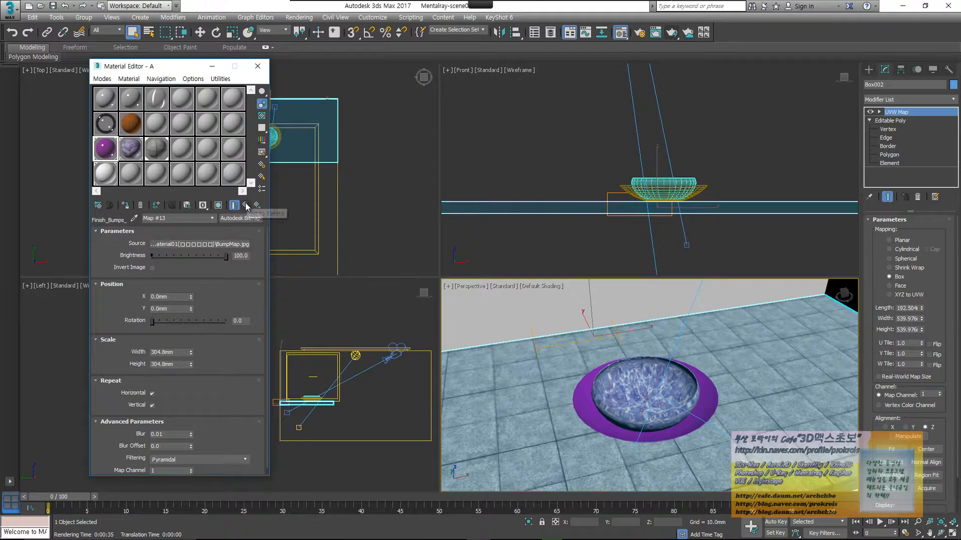
Return to the Ceramic material, raise the Finish Bumps Amount to 0.918 and check the enlarged material sample
click(246, 205)
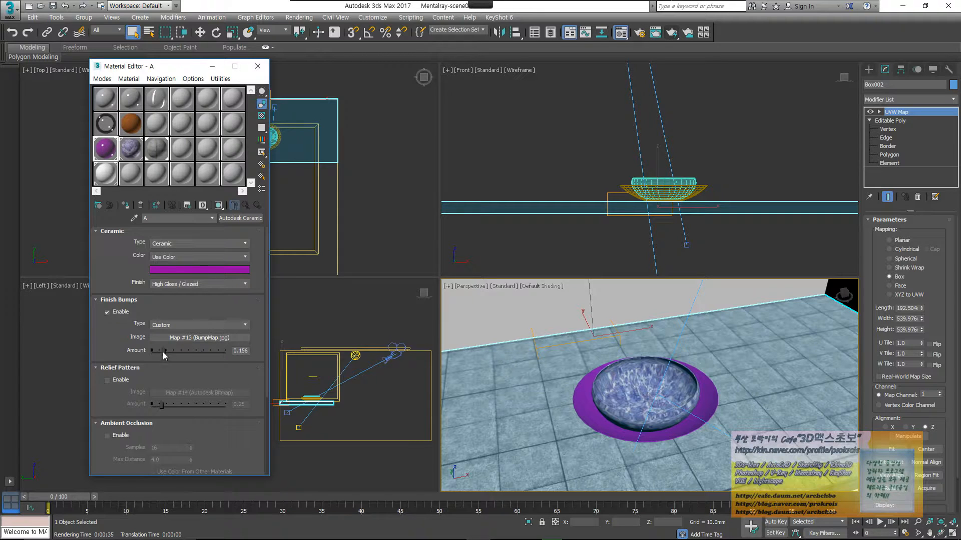
drag(165, 352, 208, 353)
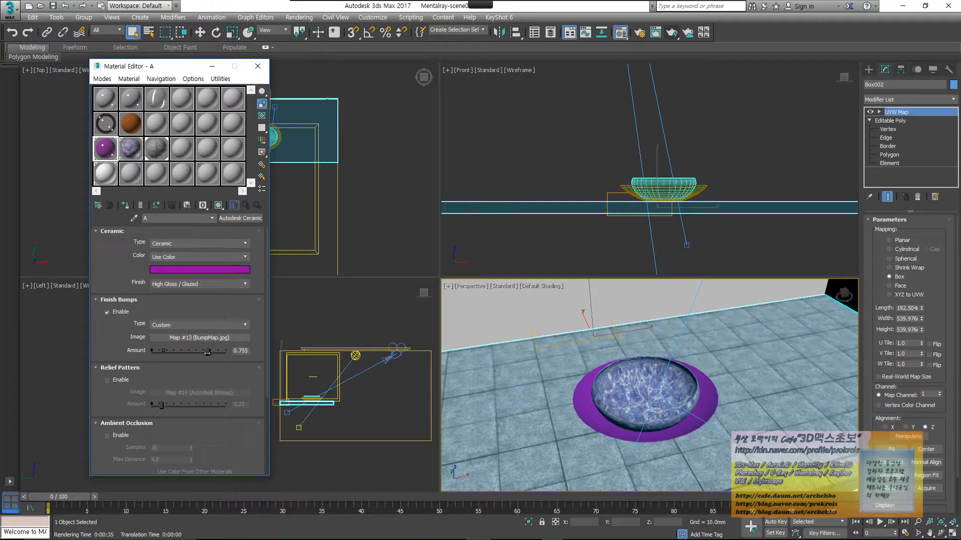
double_click(106, 151)
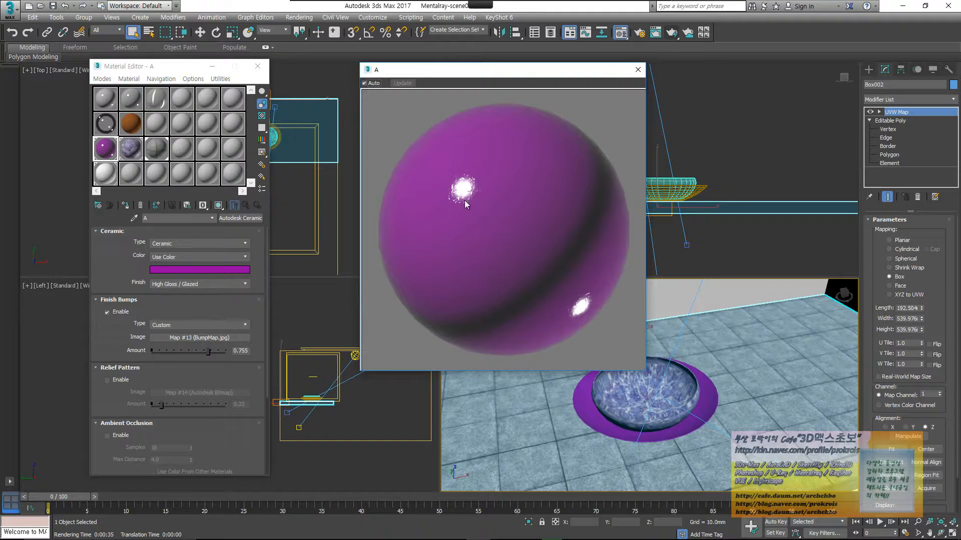
drag(211, 352, 221, 352)
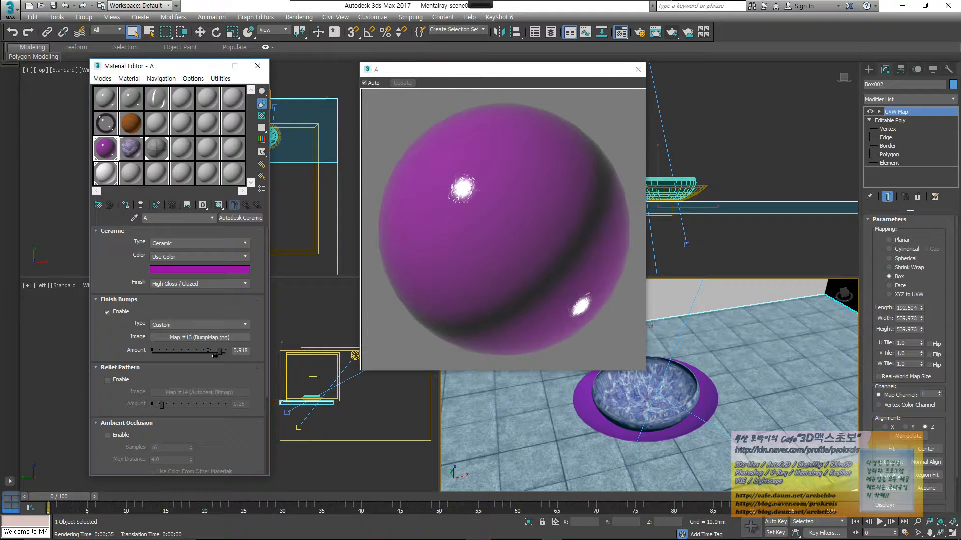
Render the Perspective view and examine the purple plate's surface and rim up close for the bump effect
click(687, 33)
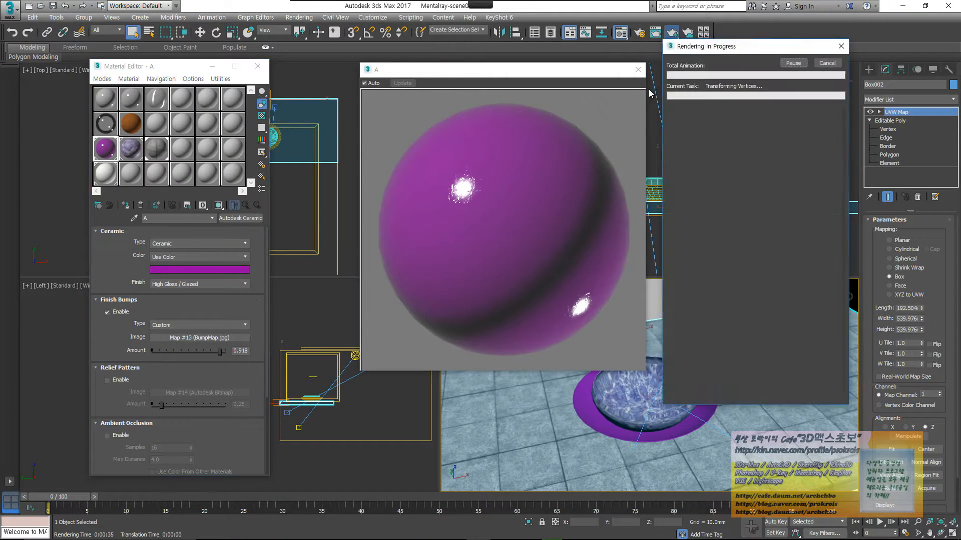
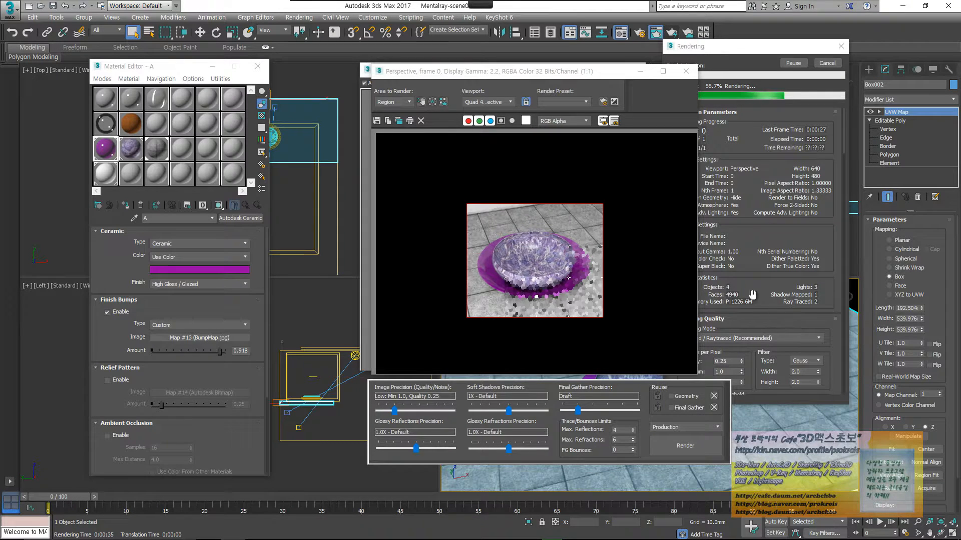
click(504, 289)
scroll(503, 287, up, 1)
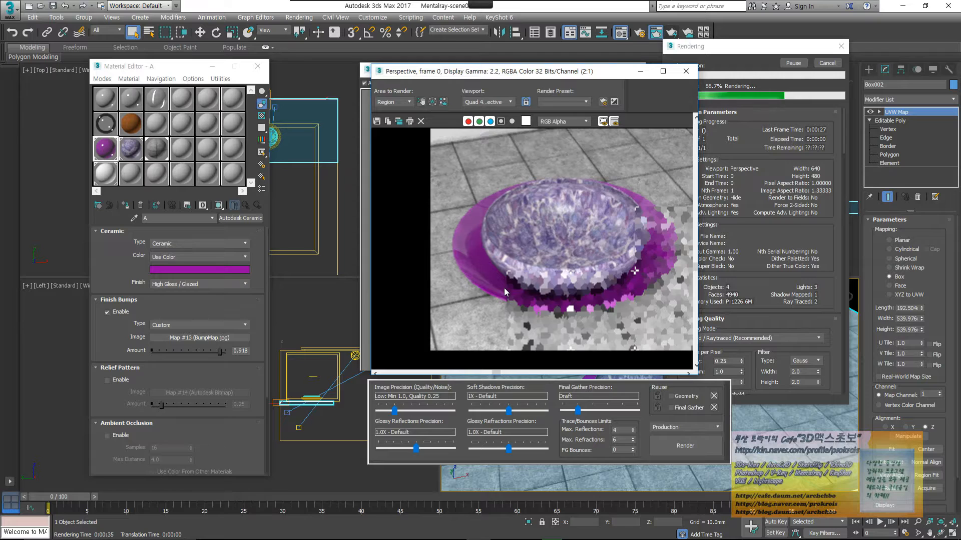
scroll(503, 288, up, 1)
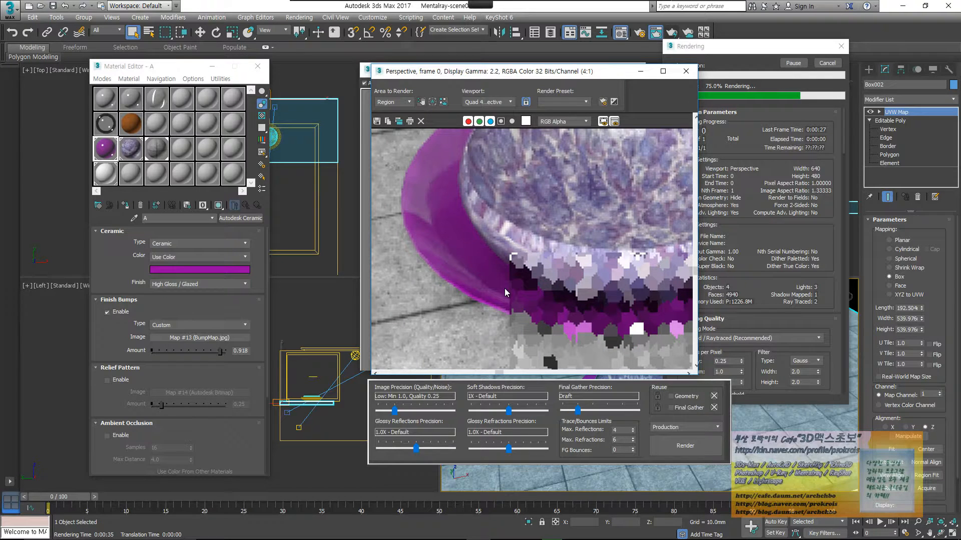
scroll(512, 289, down, 1)
middle_drag(511, 289, 427, 293)
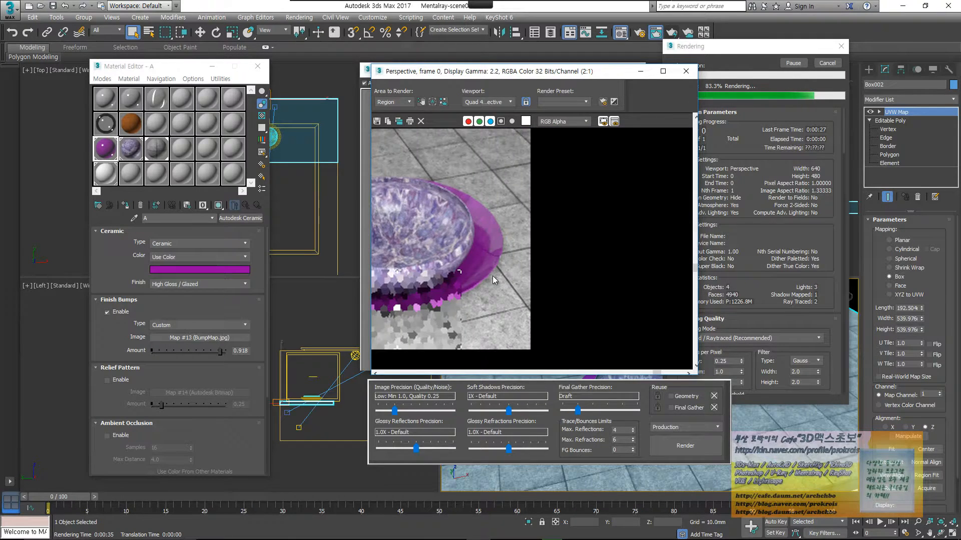
scroll(494, 257, up, 2)
scroll(495, 259, down, 1)
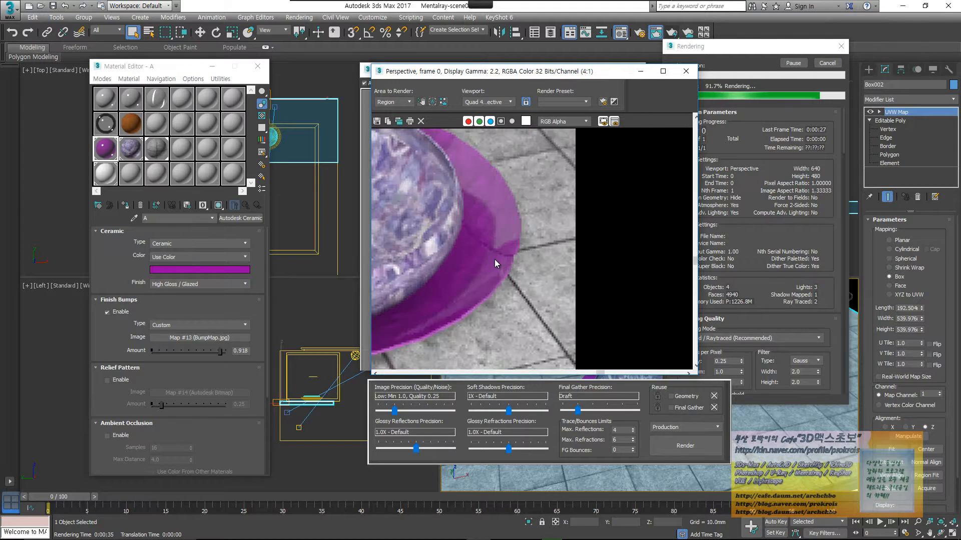
middle_drag(484, 267, 548, 260)
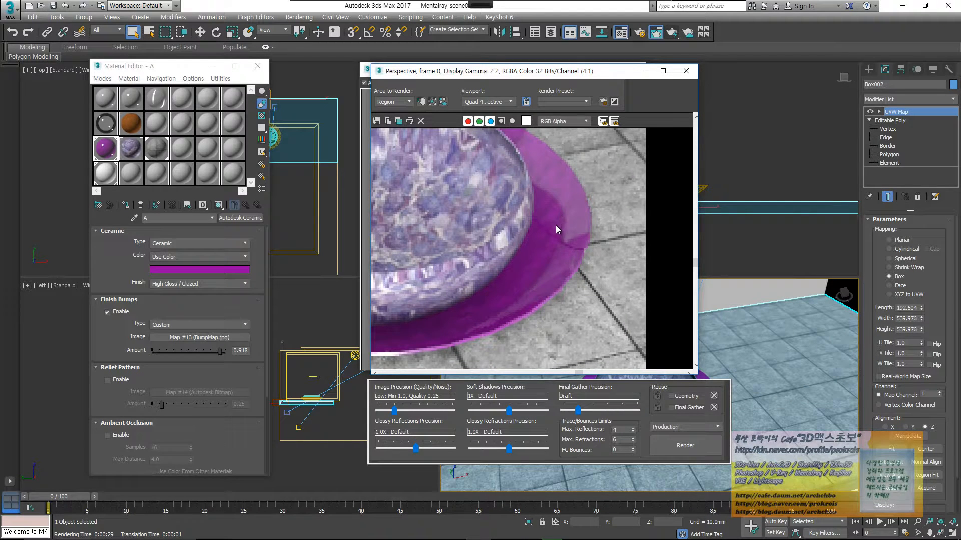
Open the Finish Bumps image settings and compare the BumpMap file's preview with the rendered purple plate
click(217, 337)
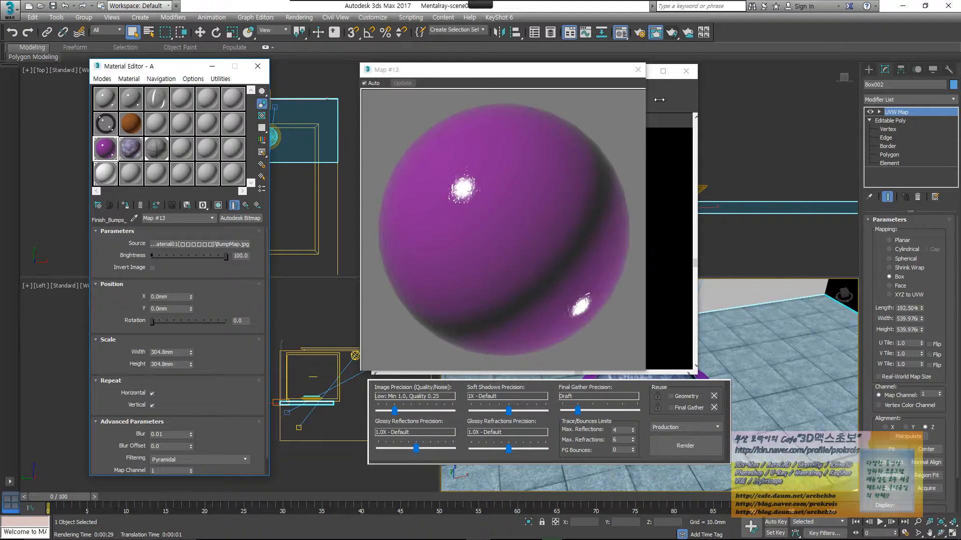
click(637, 69)
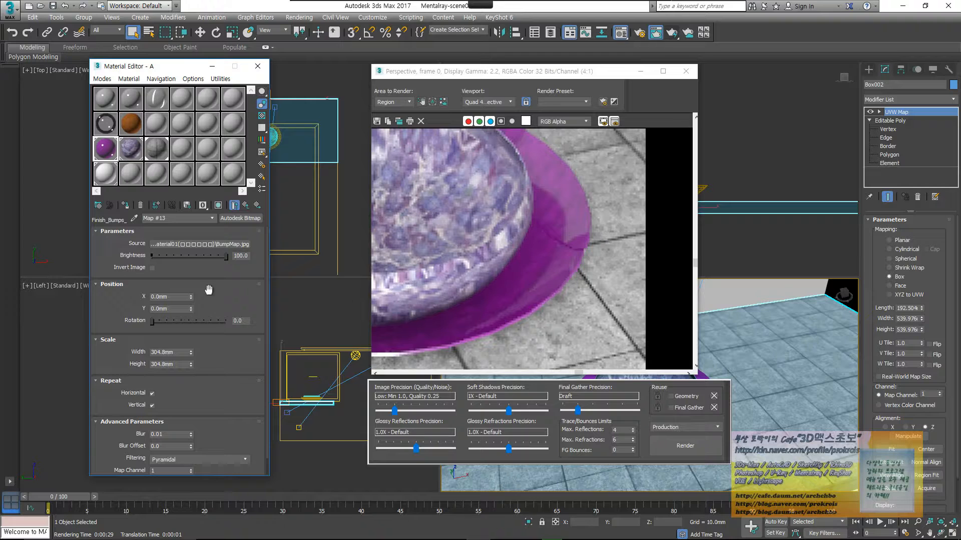
click(214, 245)
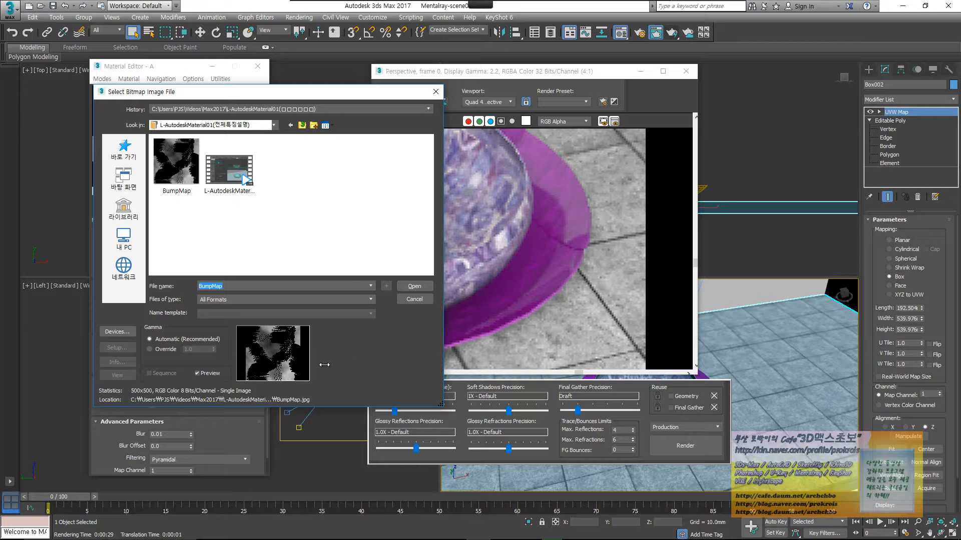
drag(338, 95, 884, 91)
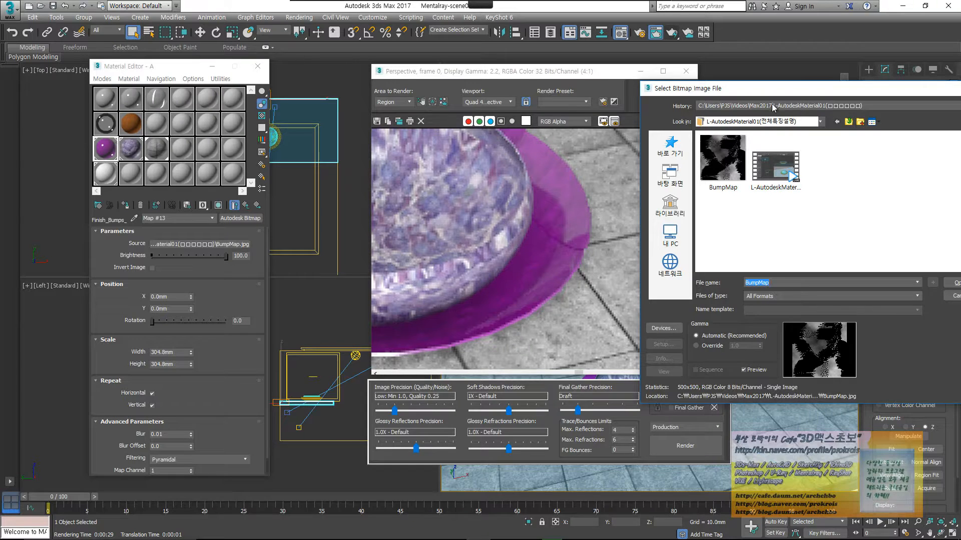
drag(820, 91, 571, 100)
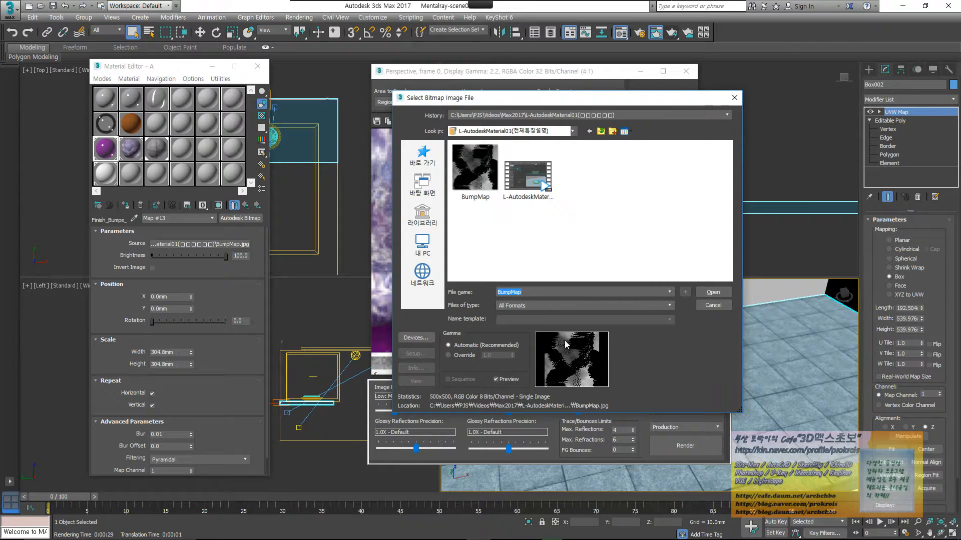
click(713, 306)
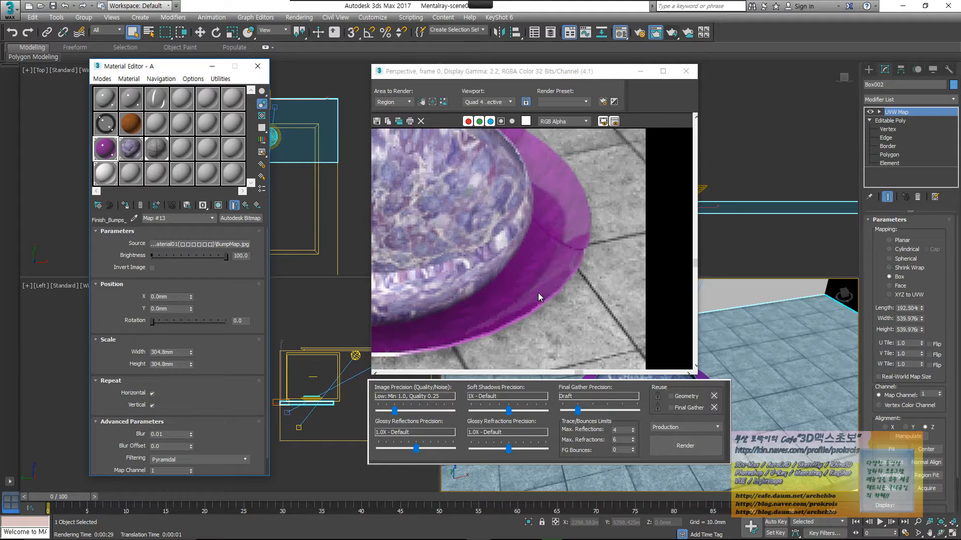
middle_drag(539, 297, 614, 312)
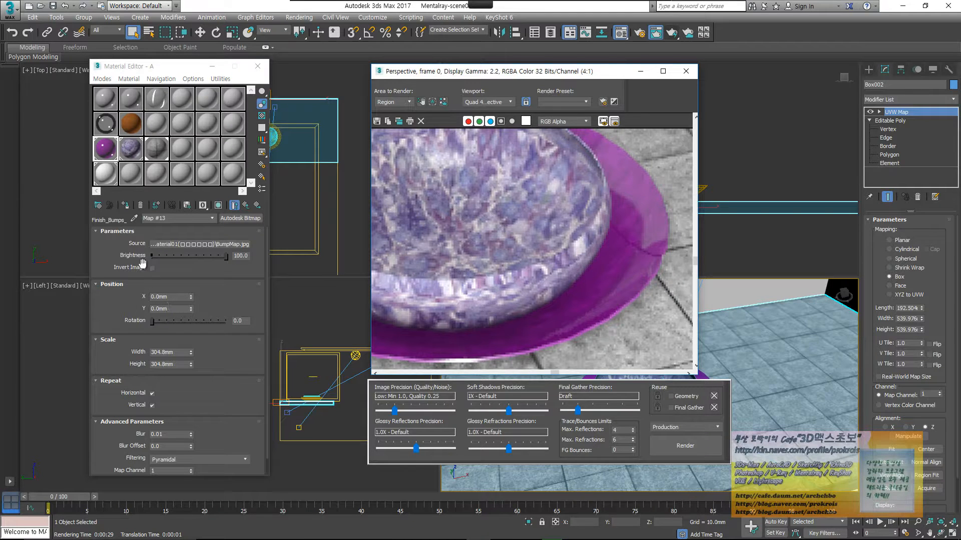
Set the bump map's scale Width and Height to 10 mm and check the enlarged material sample
click(172, 353)
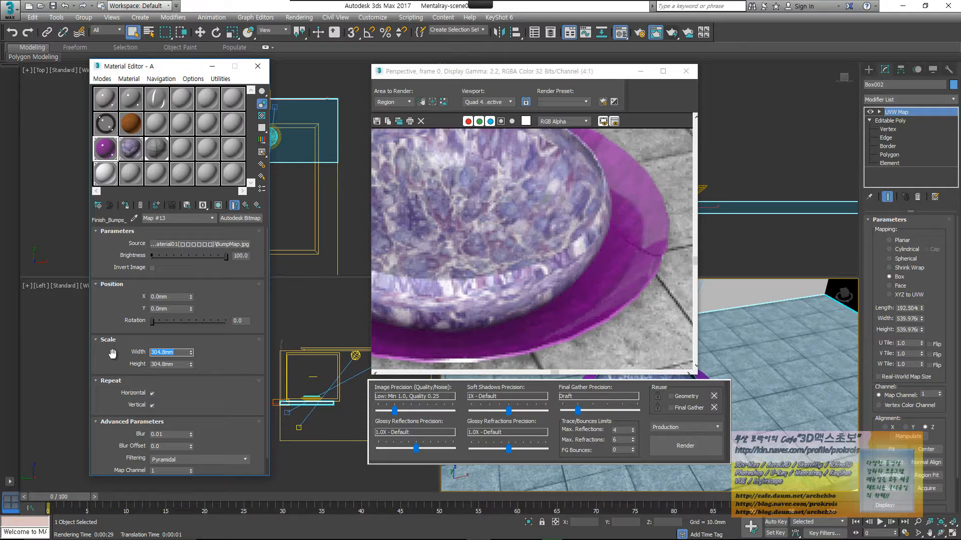
text(10)
key(Return)
key(Tab)
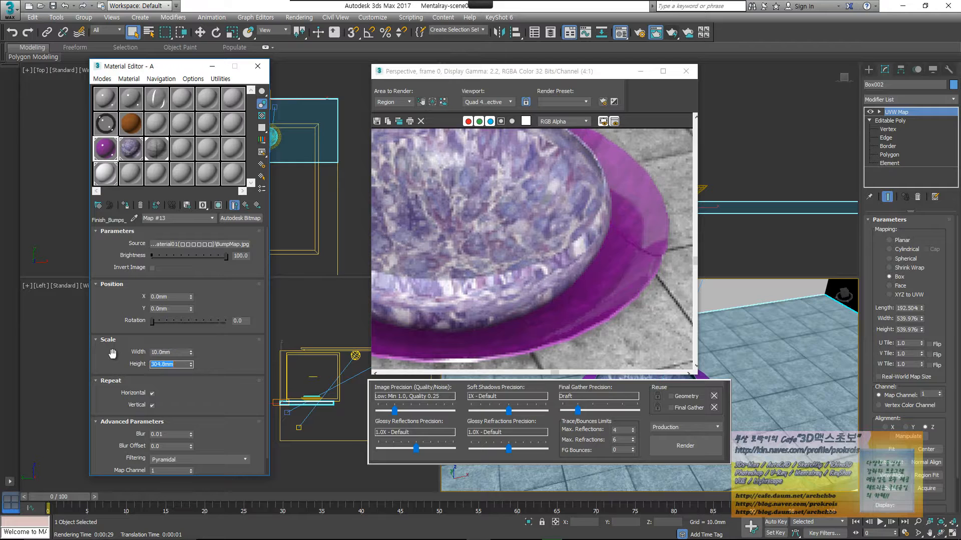
text(10)
key(Return)
double_click(107, 151)
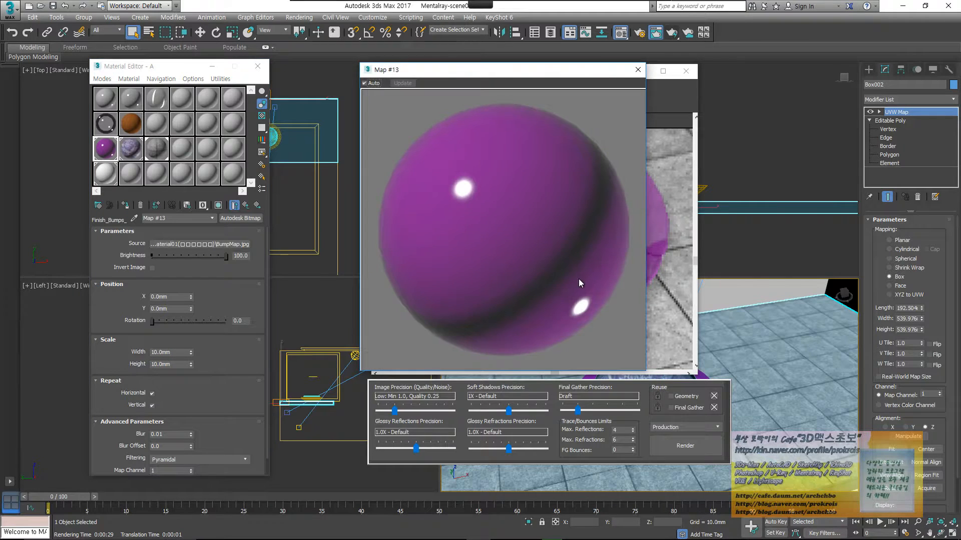
click(637, 70)
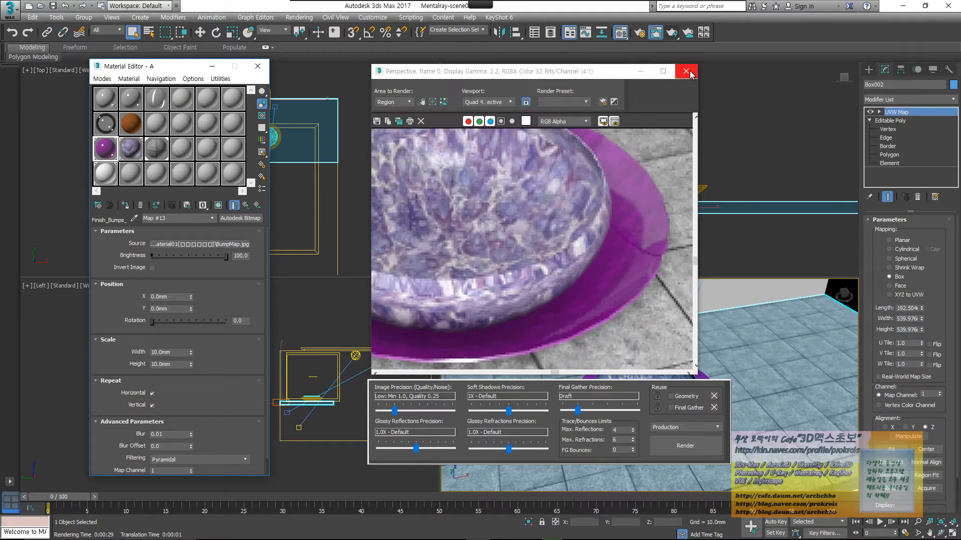
Close the rendered frame and return from the bump map to the parent Ceramic material settings
click(686, 71)
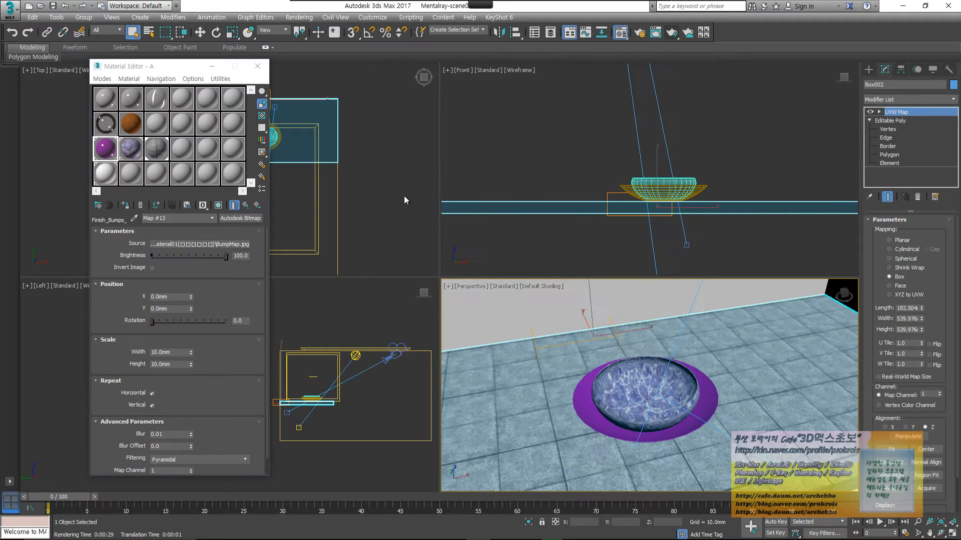
click(179, 352)
key(Tab)
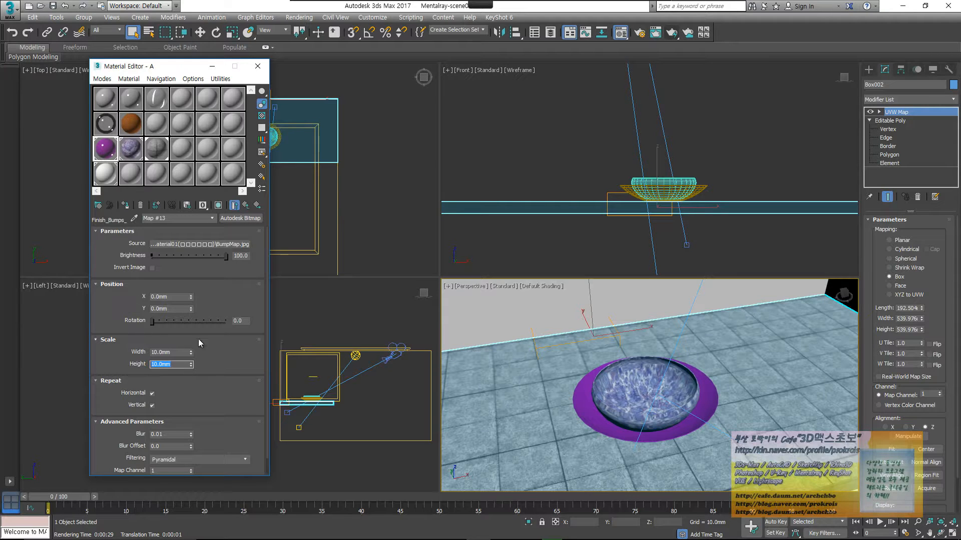
click(245, 206)
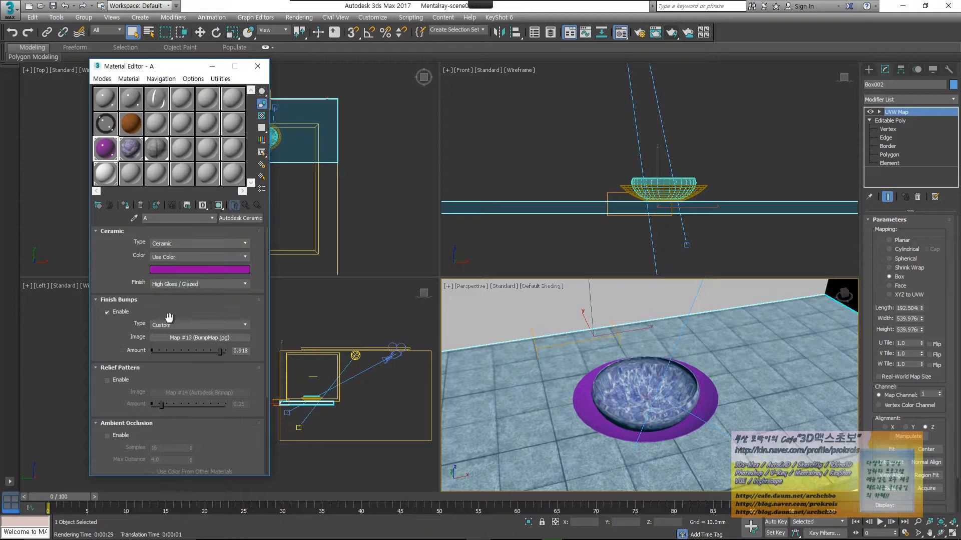
Disable the Finish Bumps on the purple Ceramic material
drag(169, 318, 184, 237)
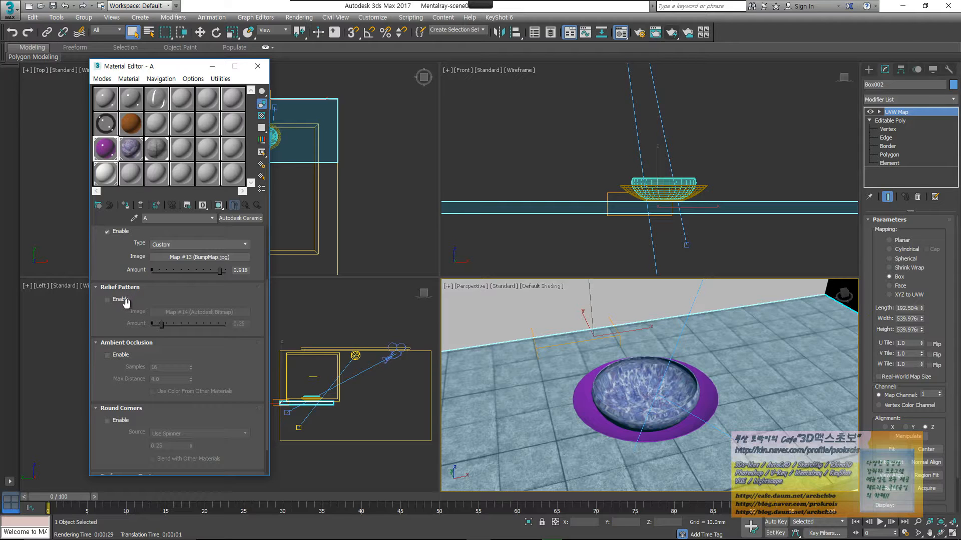
click(108, 231)
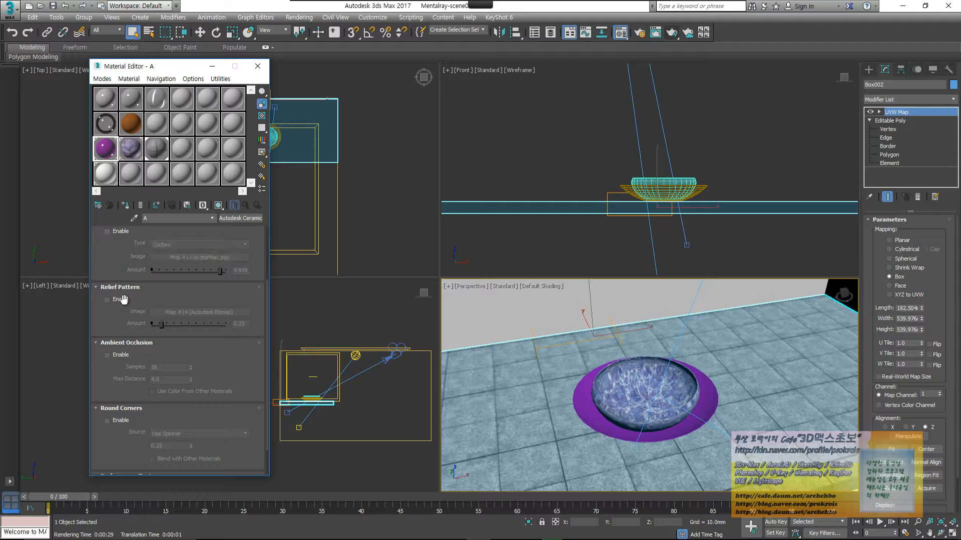
Try the Relief Pattern on the purple Ceramic material, comparing it on and off in the enlarged sample
click(107, 299)
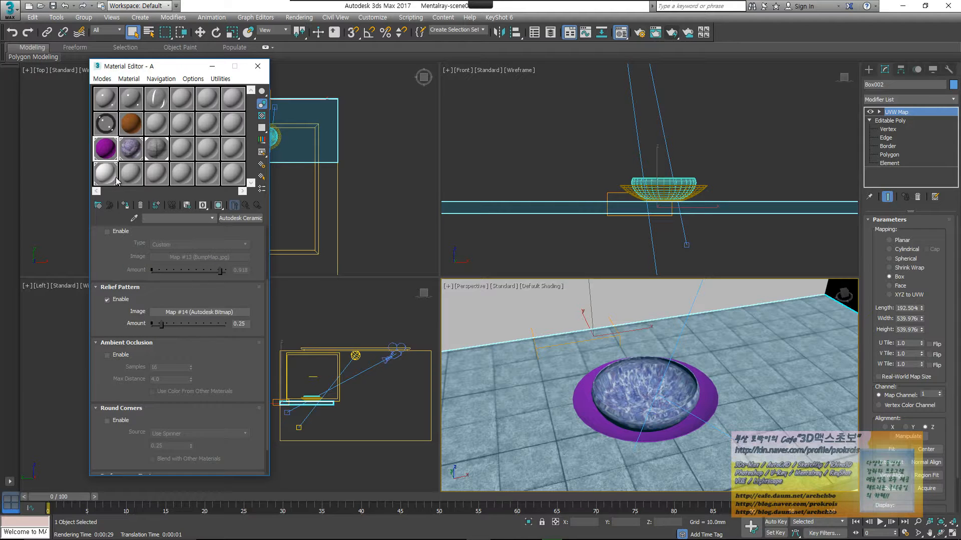
double_click(102, 148)
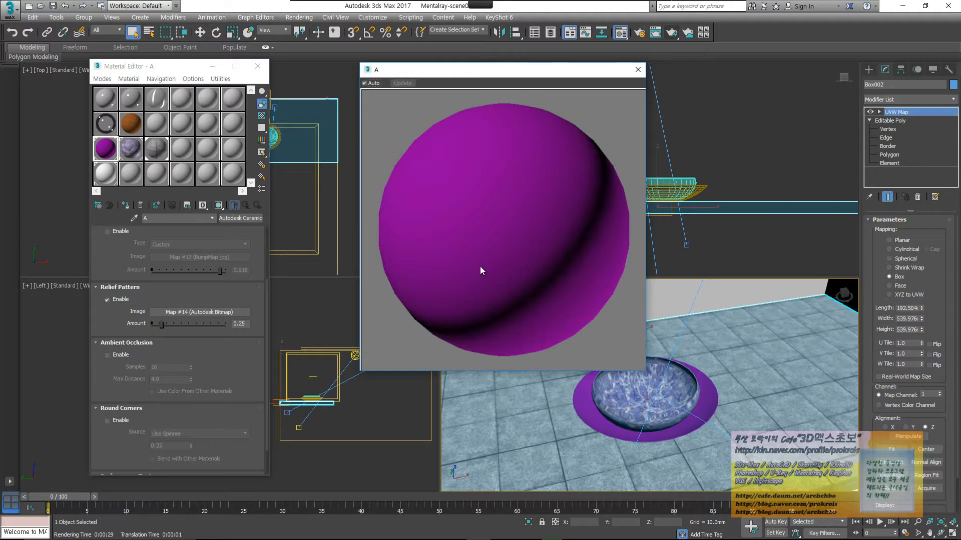
click(107, 300)
click(107, 300)
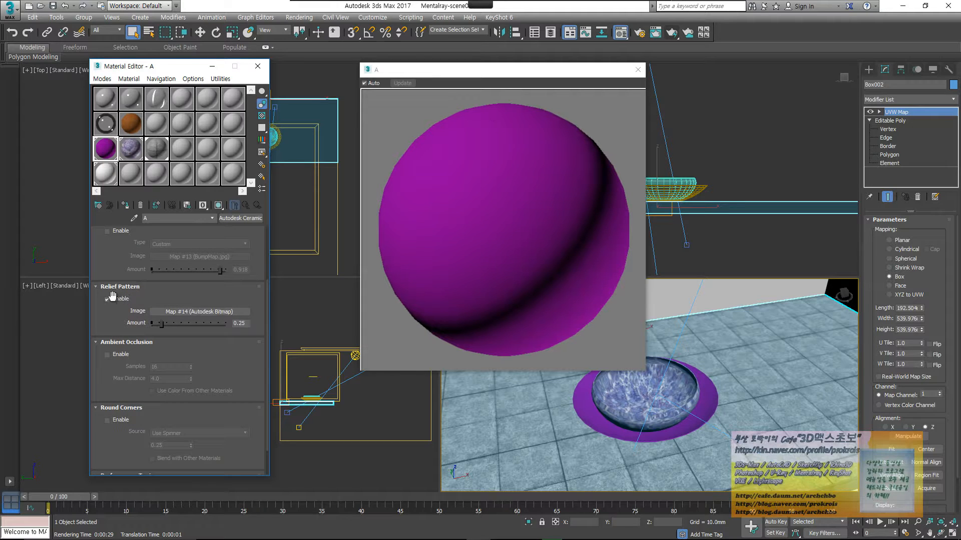
click(107, 299)
scroll(129, 231, down, 2)
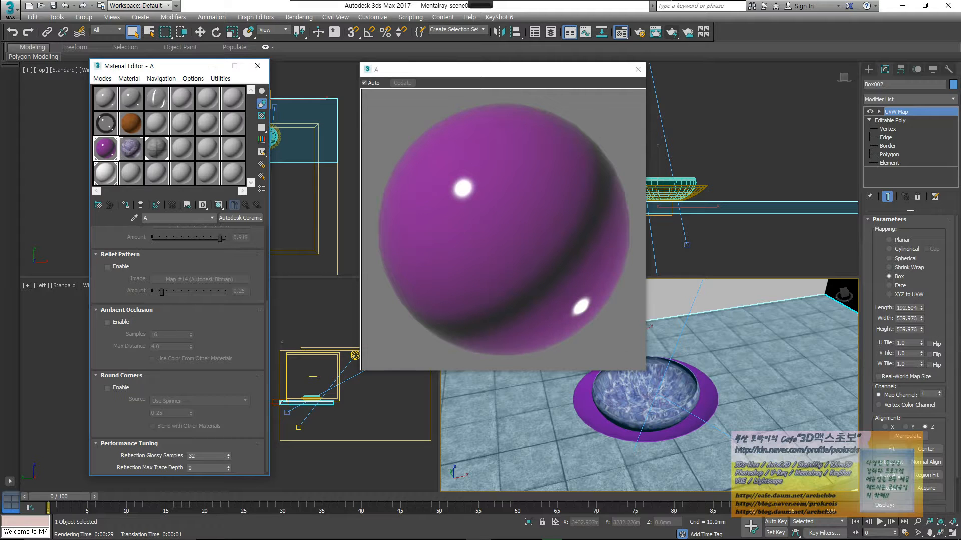
click(637, 70)
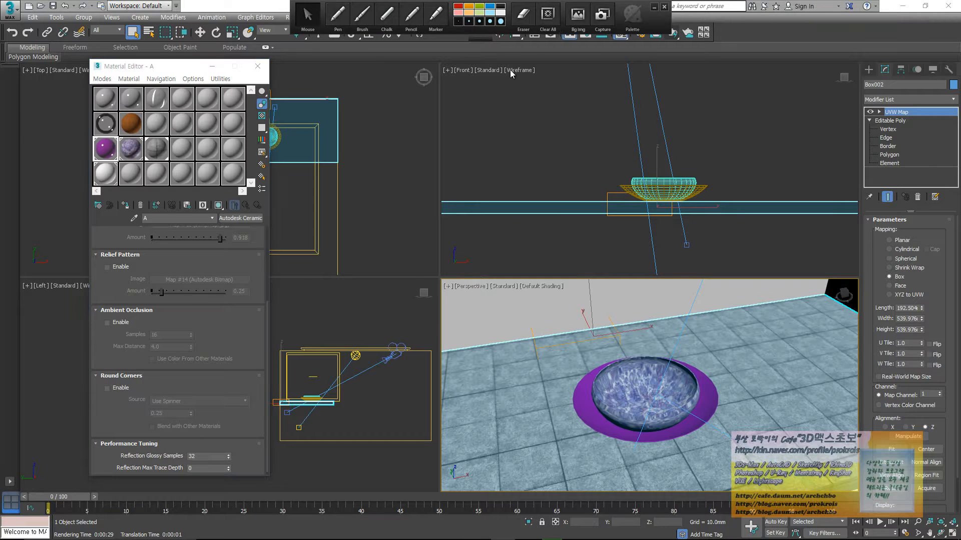
Handwrite "Ambient" and "Occlusion" with Korean explanatory notes over the viewports using the screen annotation pen
mouse_move(337, 3)
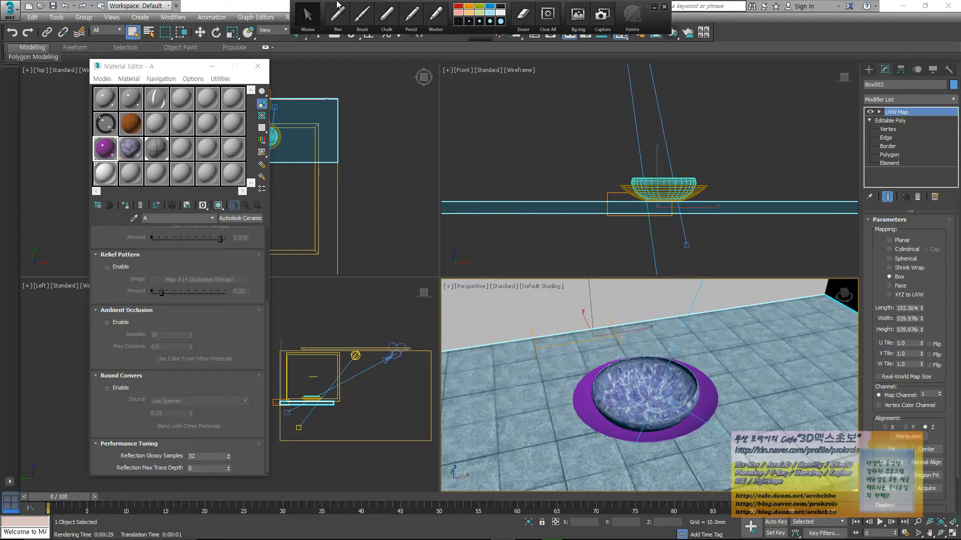
click(337, 26)
mouse_move(386, 96)
mouse_down()
mouse_move(383, 146)
mouse_move(394, 155)
mouse_move(424, 112)
mouse_move(433, 159)
mouse_move(497, 133)
mouse_up()
drag(484, 122, 480, 156)
mouse_move(384, 200)
mouse_down()
mouse_move(415, 227)
mouse_move(443, 200)
mouse_move(478, 218)
mouse_move(512, 217)
mouse_move(517, 239)
mouse_up()
drag(522, 119, 525, 132)
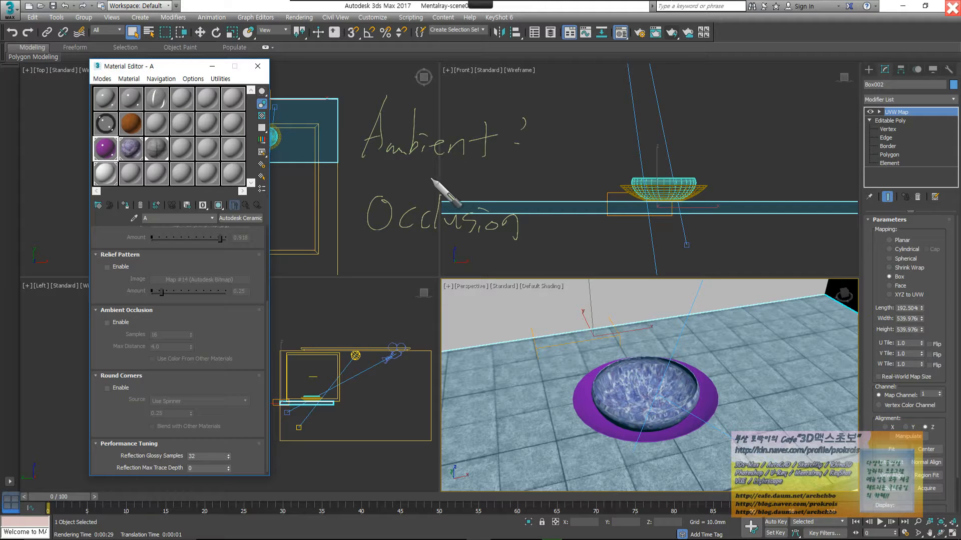
mouse_move(370, 172)
mouse_down()
mouse_move(379, 171)
mouse_move(382, 184)
mouse_move(403, 170)
mouse_move(451, 181)
mouse_move(484, 170)
mouse_move(479, 198)
mouse_move(490, 164)
mouse_move(480, 195)
mouse_move(468, 196)
mouse_move(511, 209)
mouse_up()
mouse_move(453, 264)
mouse_down()
mouse_move(417, 303)
mouse_move(463, 274)
mouse_up()
drag(459, 305, 461, 316)
click(505, 294)
mouse_move(546, 120)
mouse_down()
mouse_move(627, 136)
mouse_move(673, 114)
mouse_move(718, 128)
mouse_move(703, 139)
mouse_up()
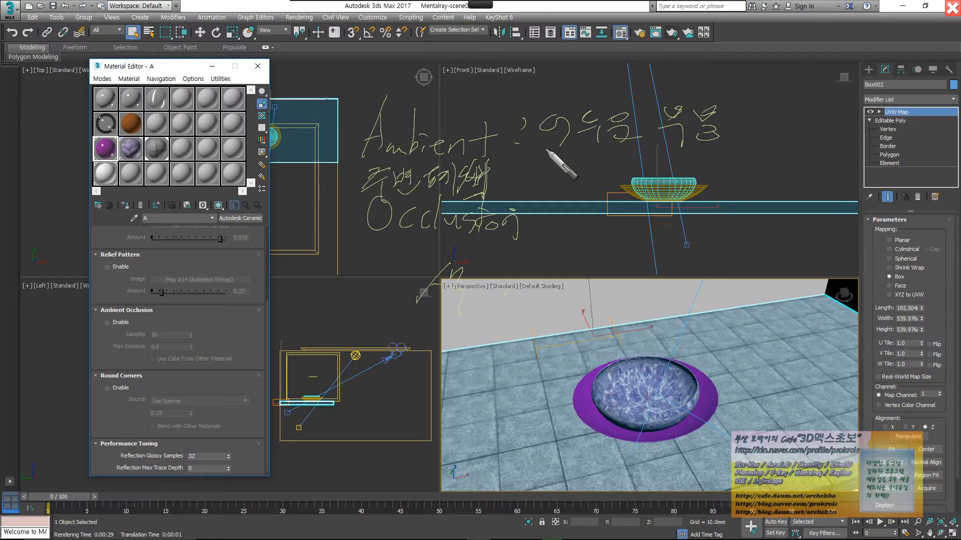
drag(559, 146, 744, 134)
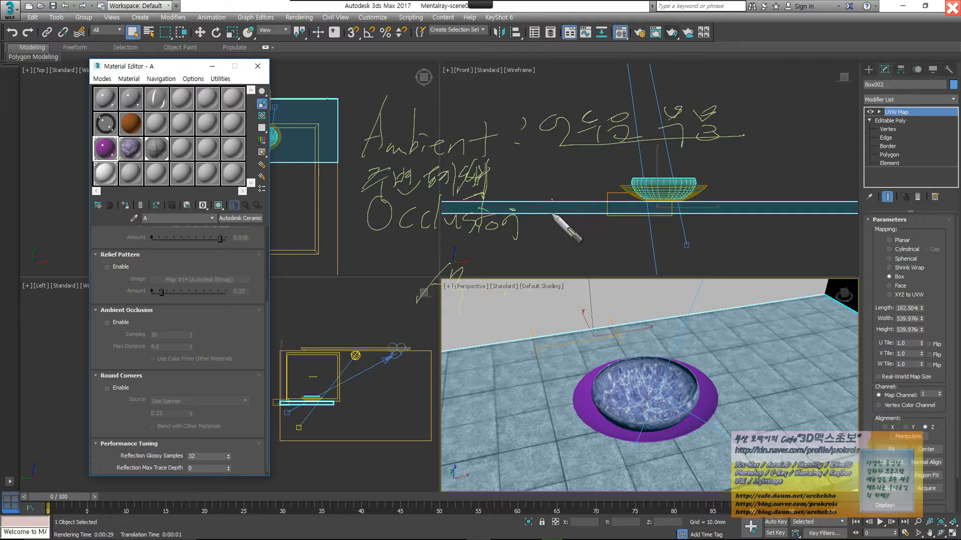
drag(553, 213, 547, 227)
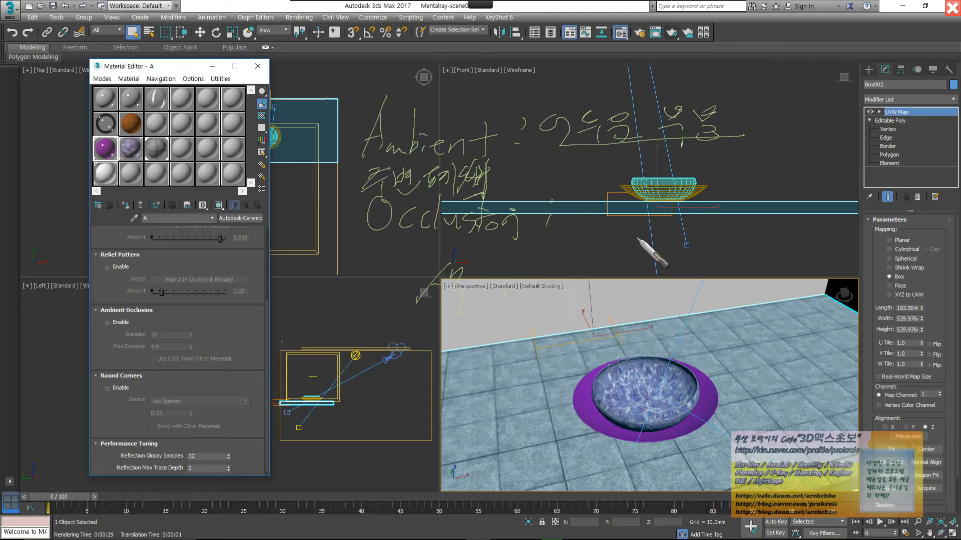
Sketch light and shadow marks around the bowl and wall, circle the Ambient Occlusion settings, and clear all annotations
drag(666, 69, 659, 66)
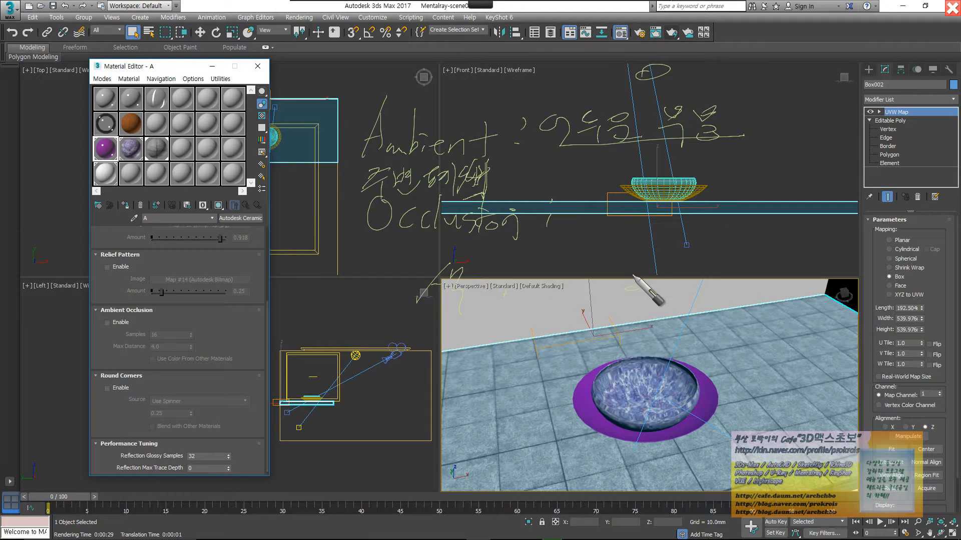
drag(632, 277, 618, 366)
drag(629, 324, 656, 366)
drag(678, 330, 688, 354)
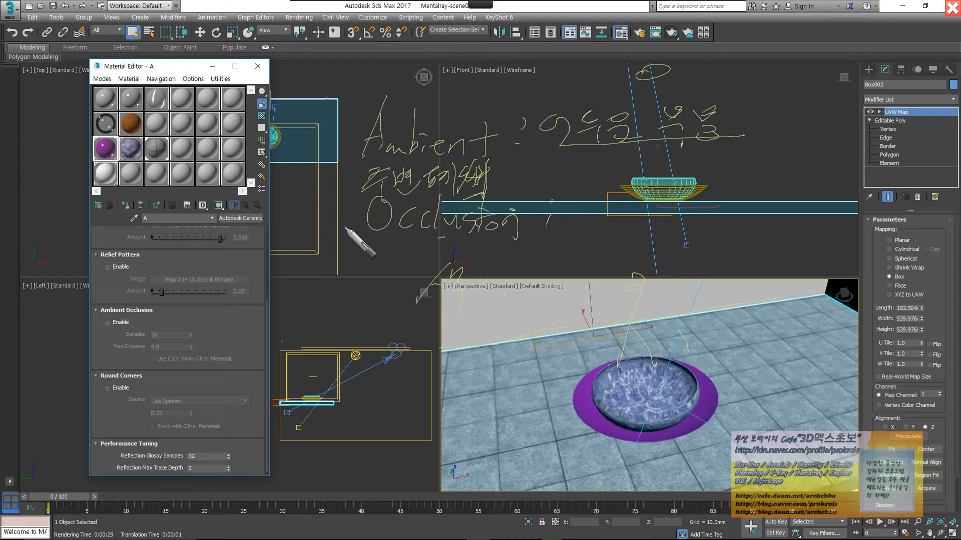
drag(346, 228, 473, 231)
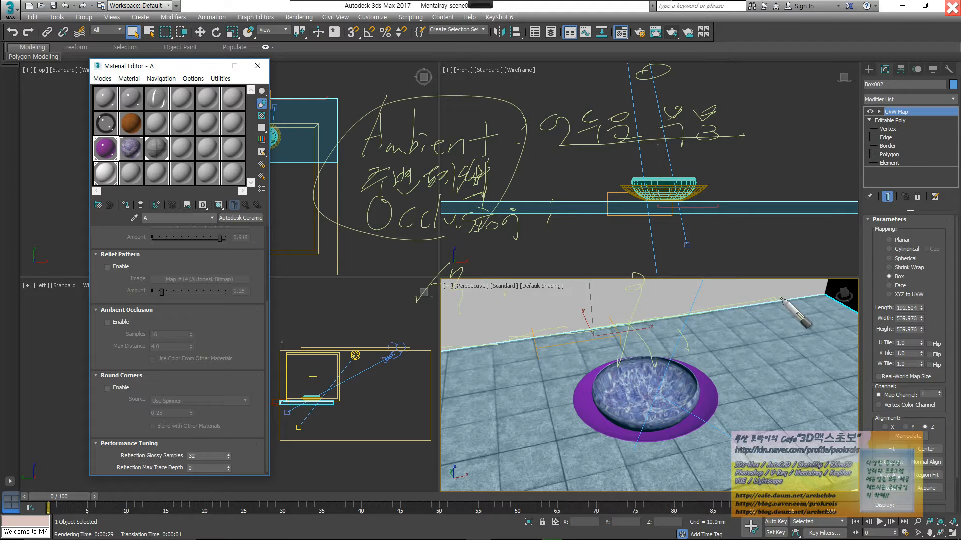
drag(825, 291, 838, 260)
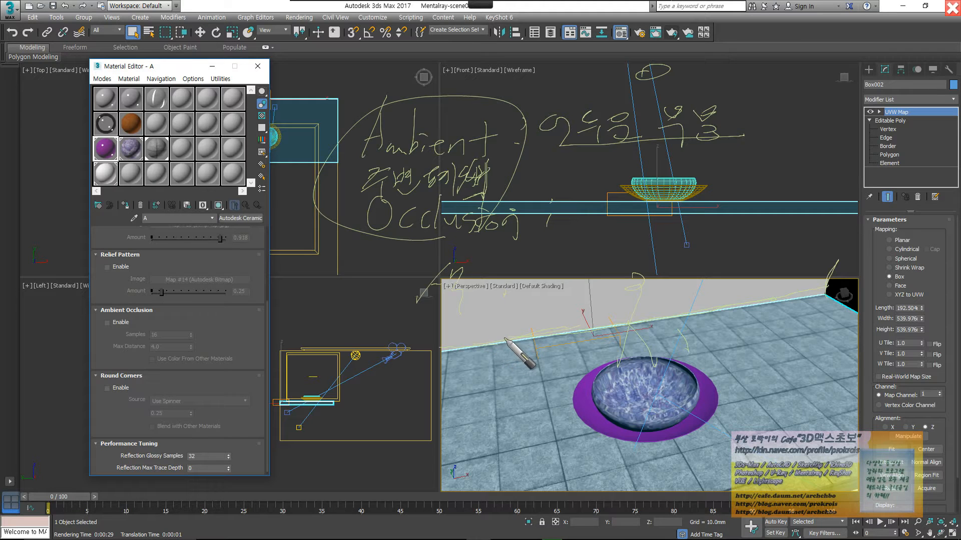
drag(458, 246, 519, 206)
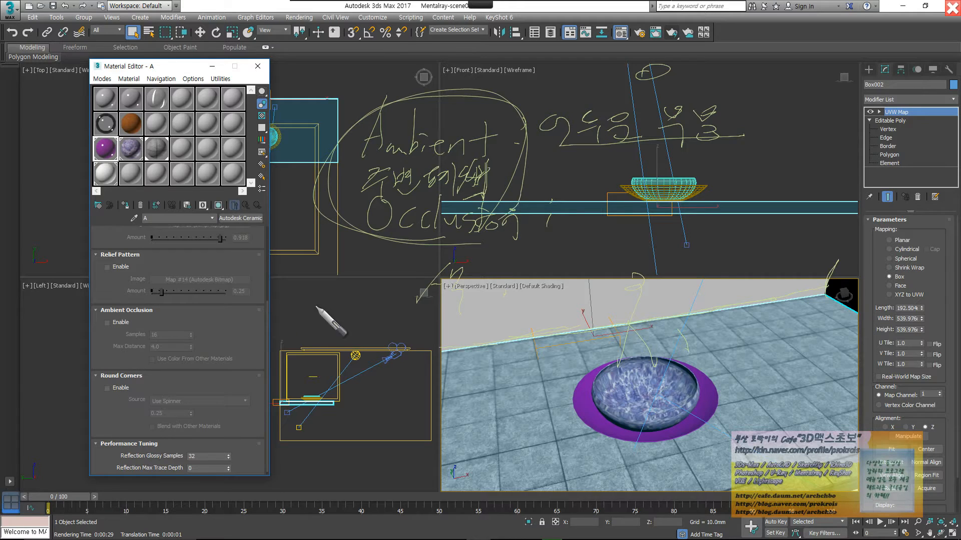
mouse_move(134, 324)
mouse_down()
mouse_move(173, 300)
mouse_move(155, 360)
mouse_up()
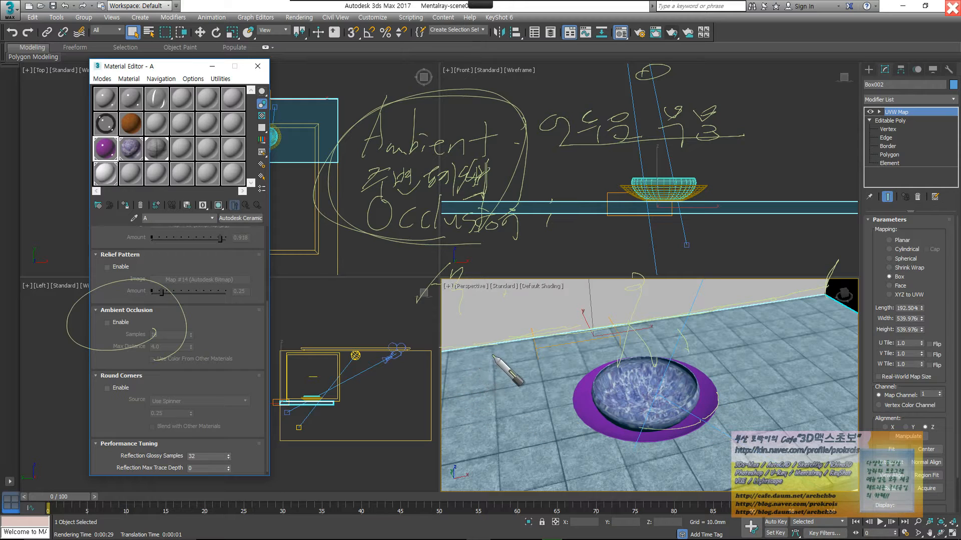
mouse_move(322, 23)
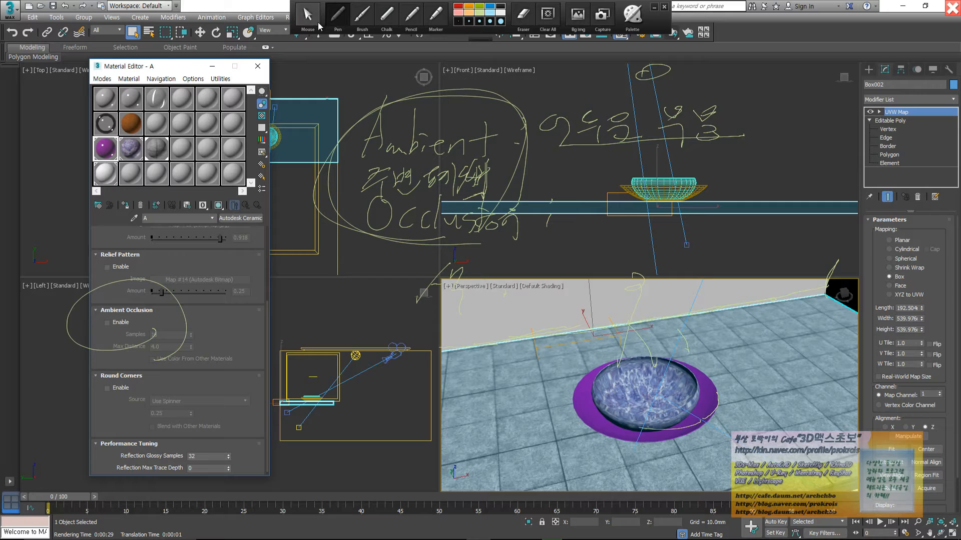
click(548, 15)
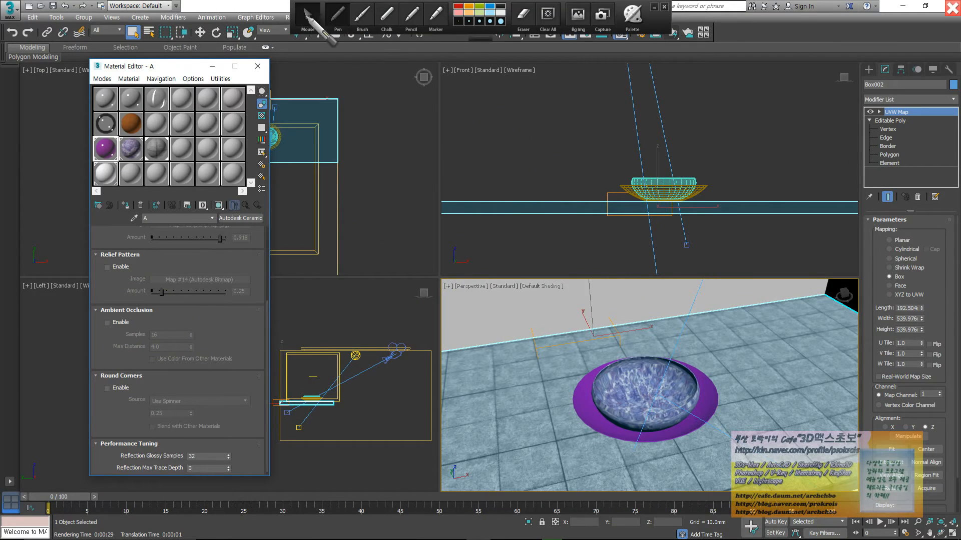
click(310, 19)
Reopen the last Perspective render and examine the shading up close where the bowl meets the purple plate
drag(233, 281, 233, 277)
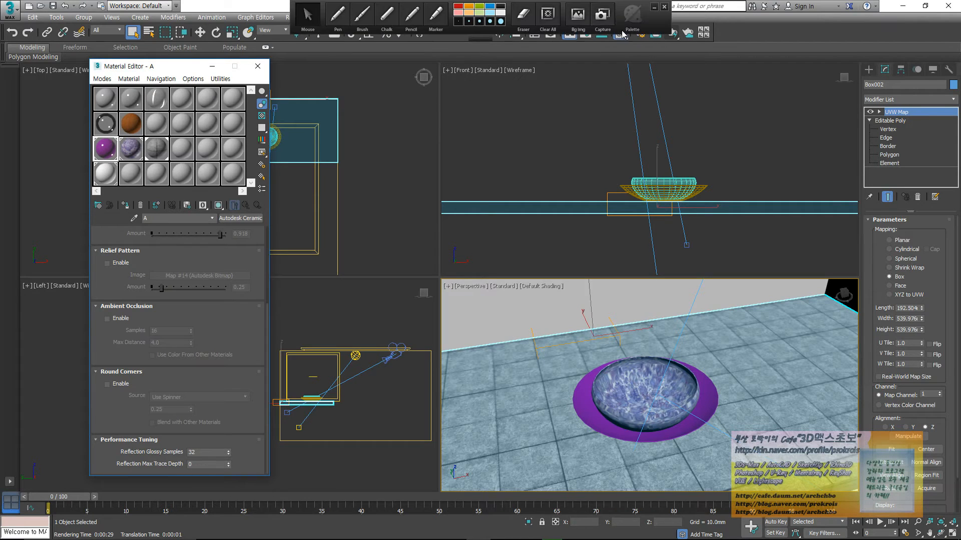
click(640, 34)
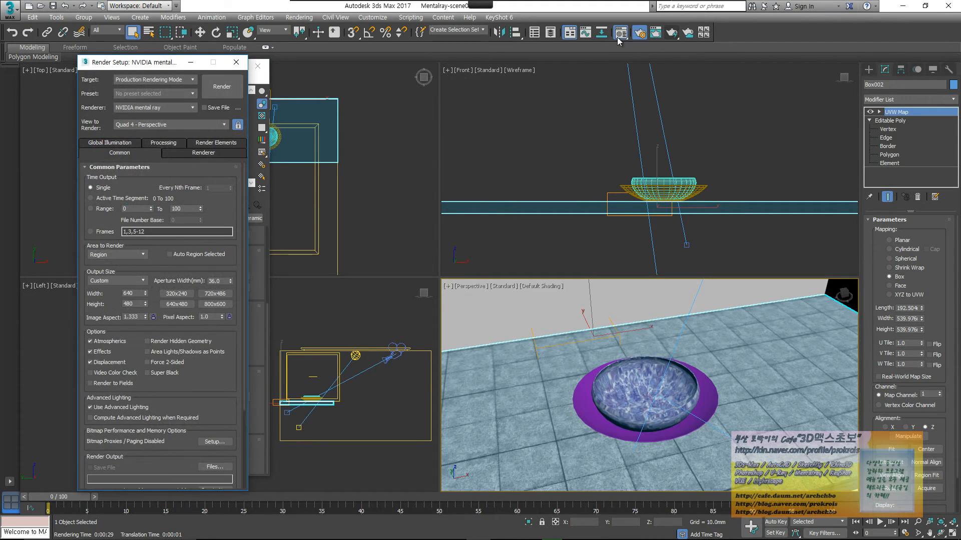
click(658, 37)
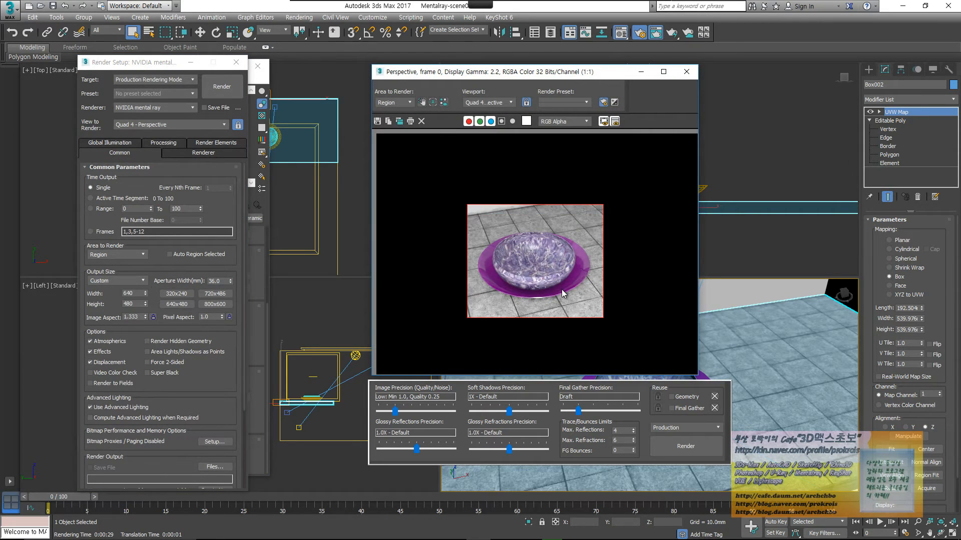
scroll(562, 294, up, 1)
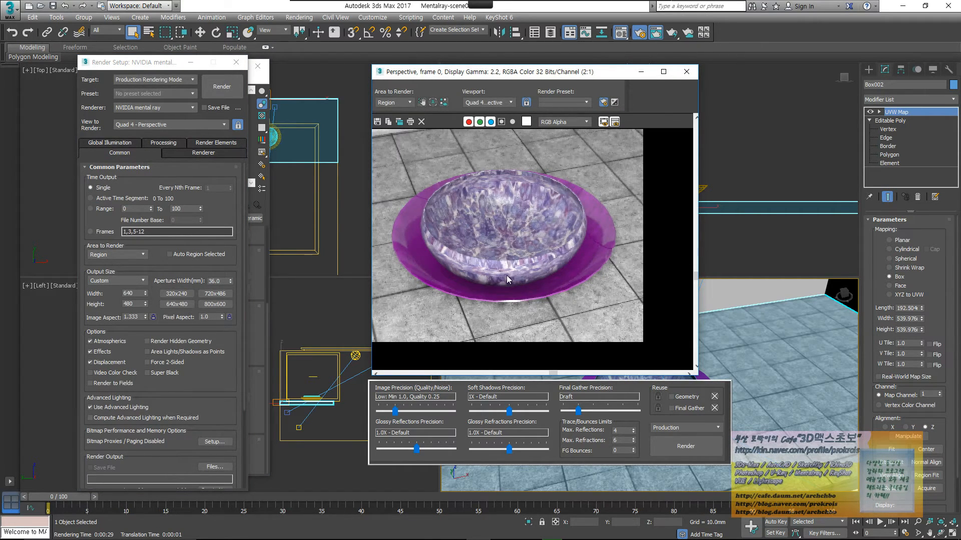
scroll(428, 259, up, 1)
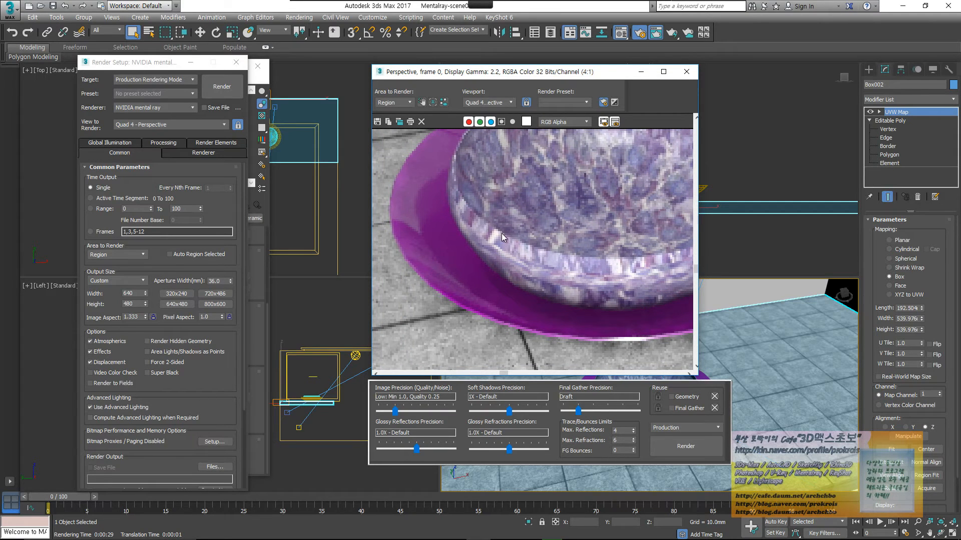
click(236, 62)
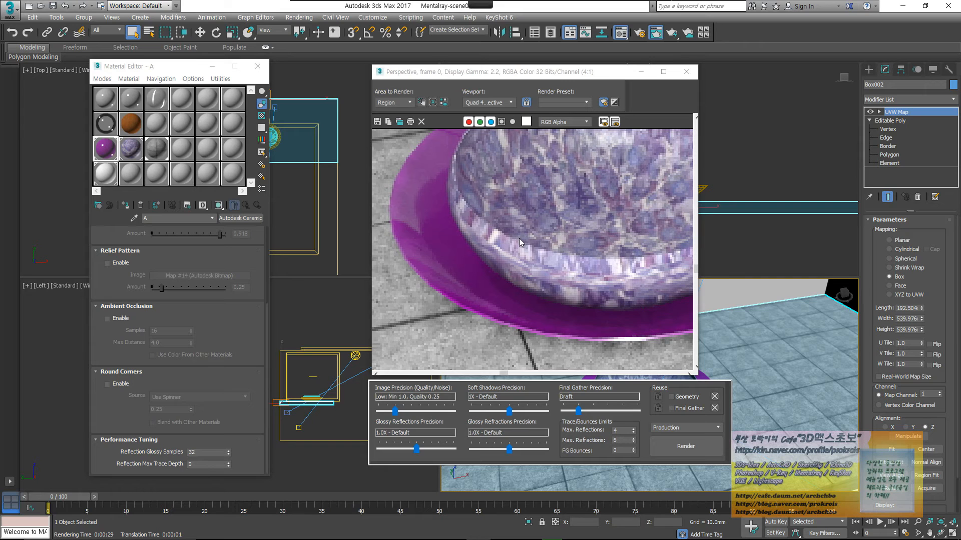
scroll(519, 238, down, 3)
click(687, 71)
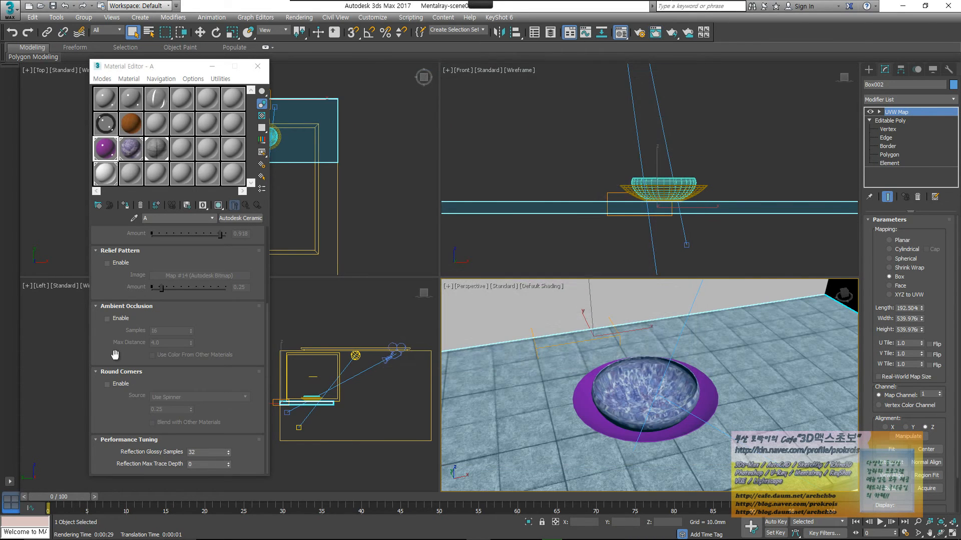
Review the Type and Finish choices available for the purple Ceramic material, leaving both settings as they are
click(150, 379)
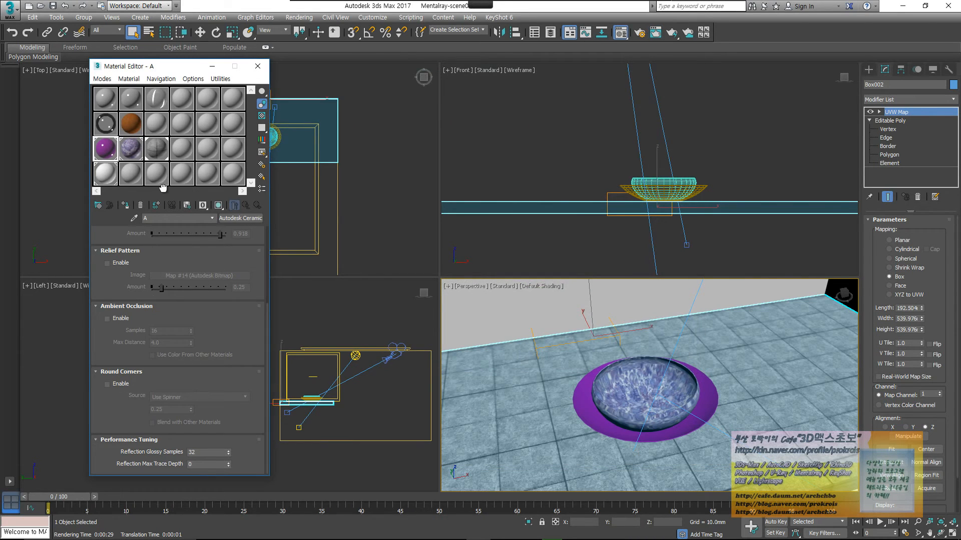
scroll(153, 383, up, 3)
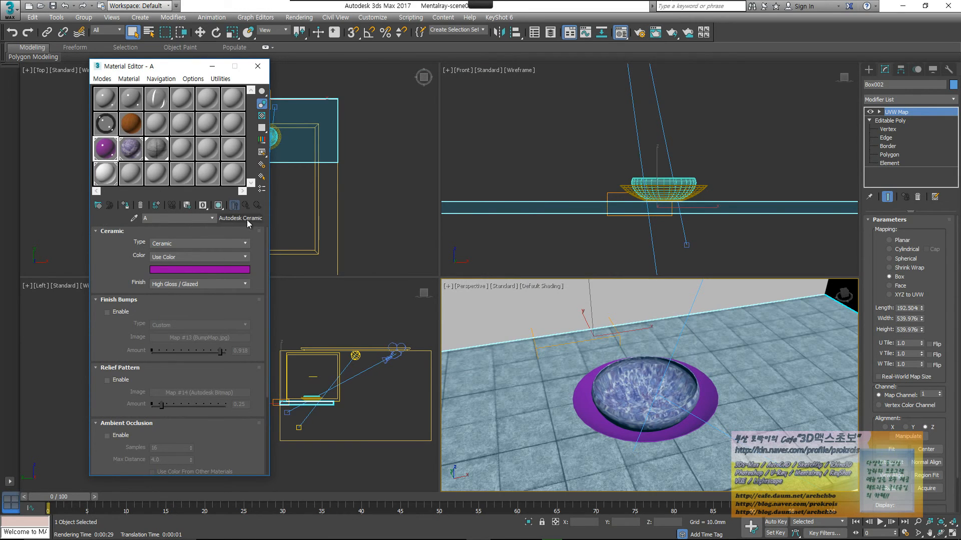
click(225, 244)
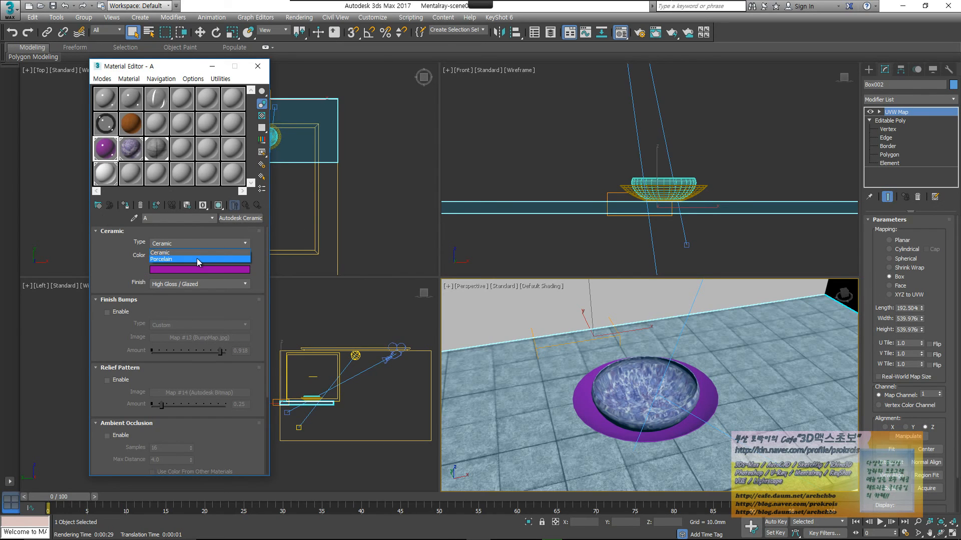
click(171, 286)
click(172, 285)
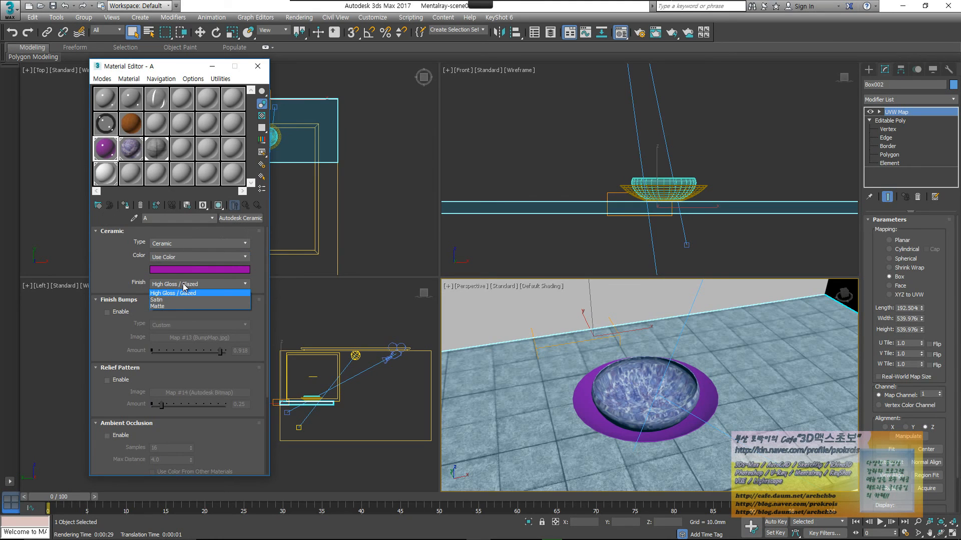
click(178, 311)
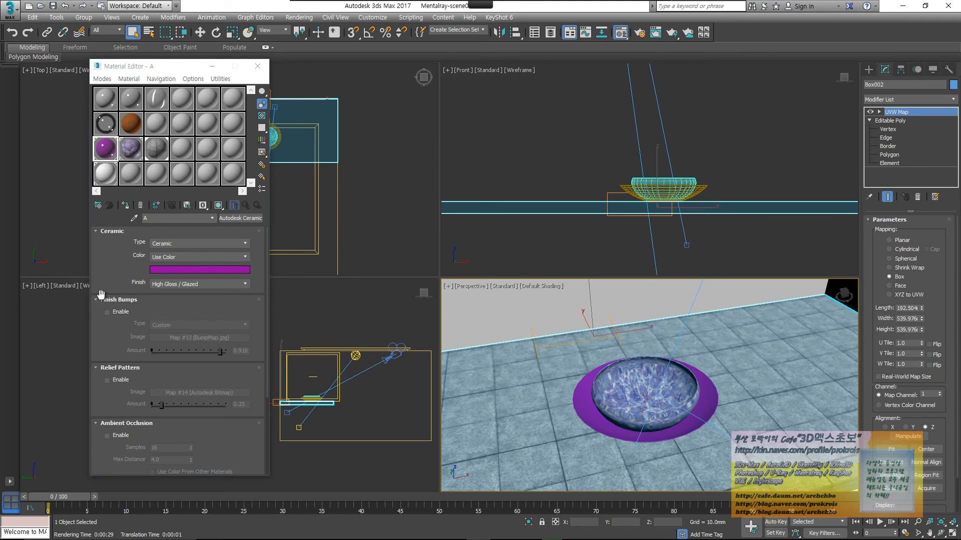
click(186, 301)
click(188, 302)
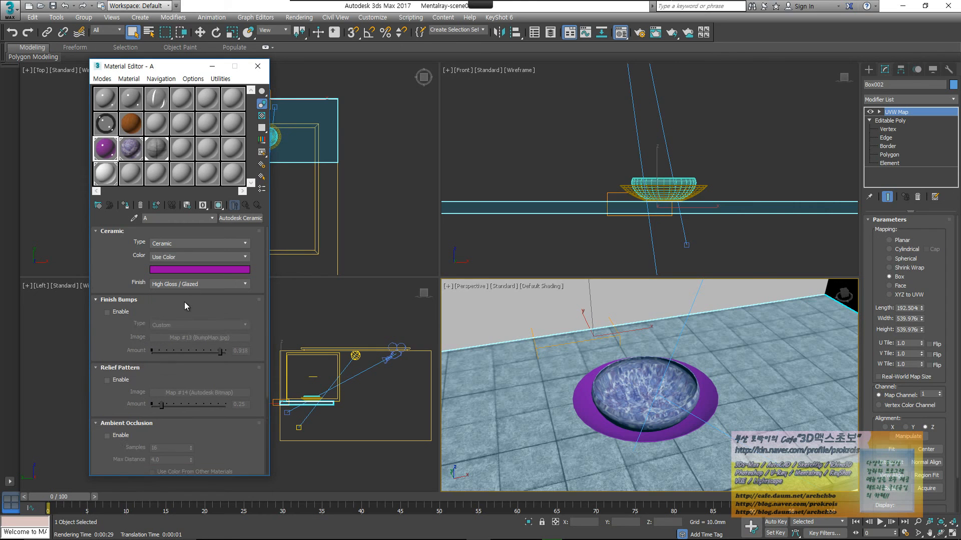